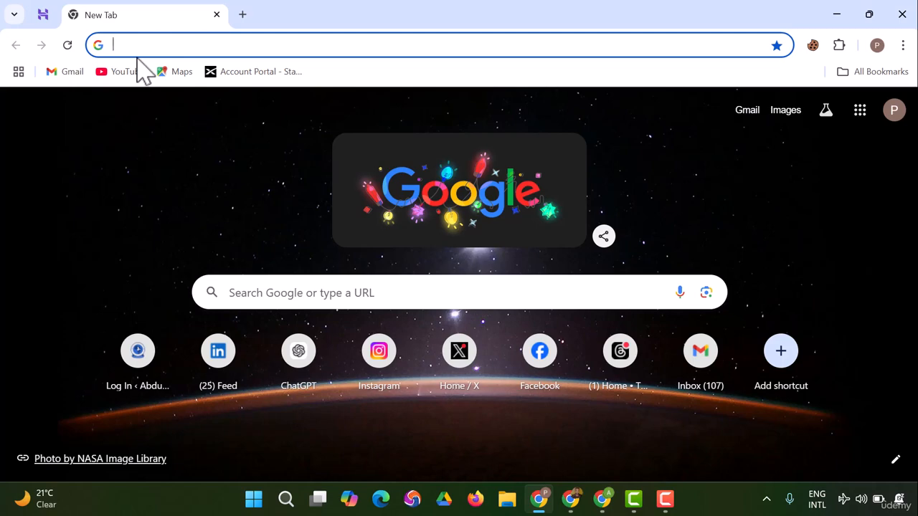
text(ban)
key(BackSpace)
key(BackSpace)
key(BackSpace)
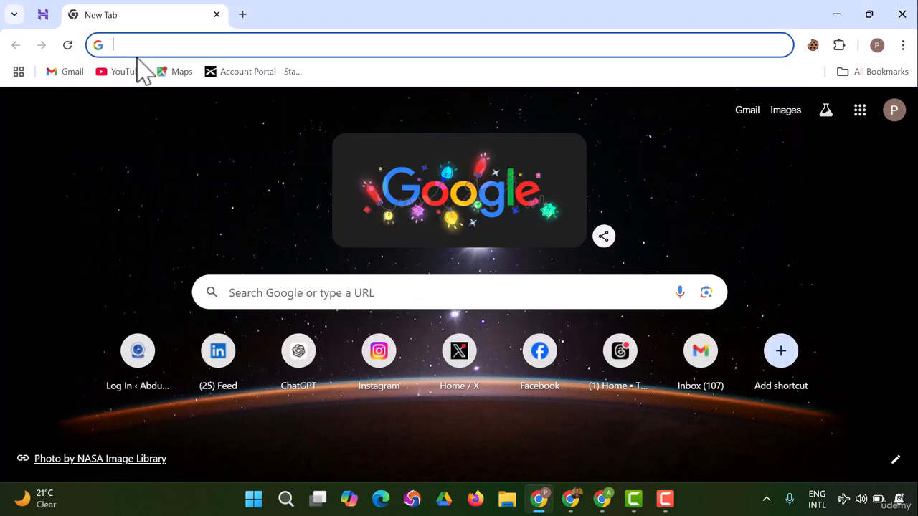
text(anm)
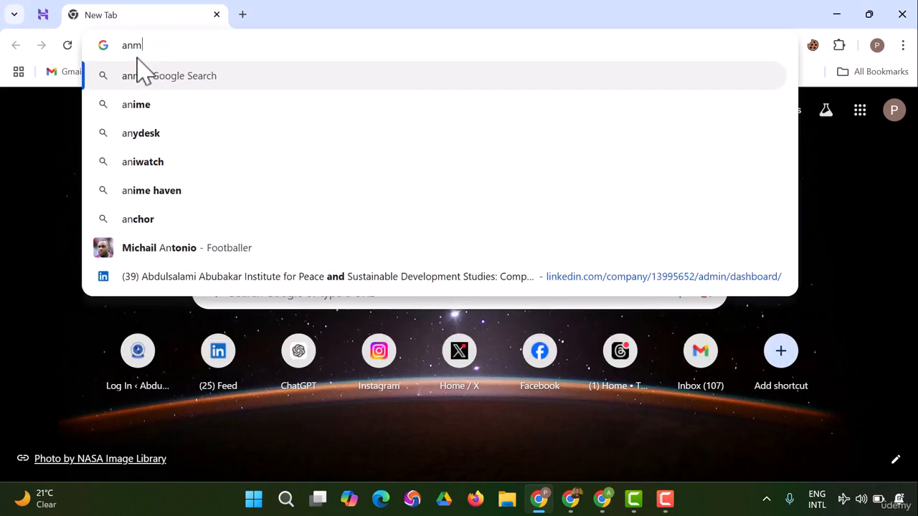
key(BackSpace)
key(BackSpace)
key(BackSpace)
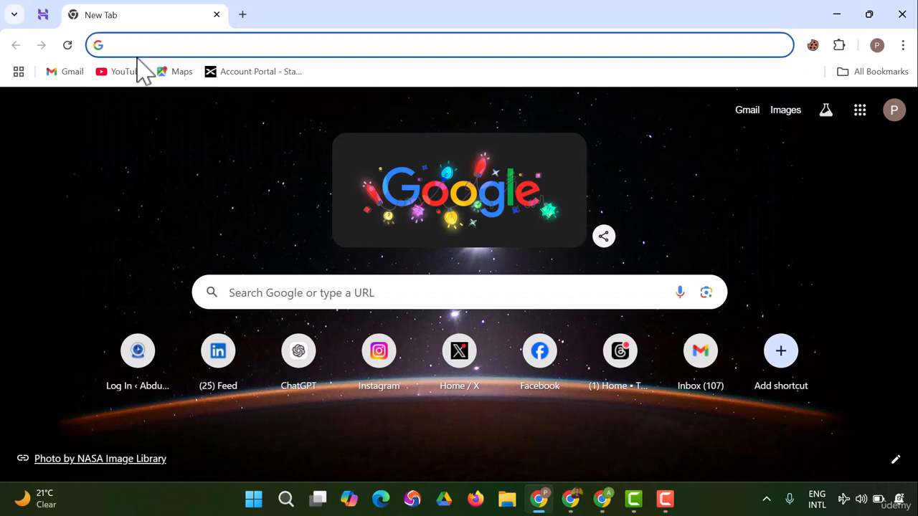
text(name)
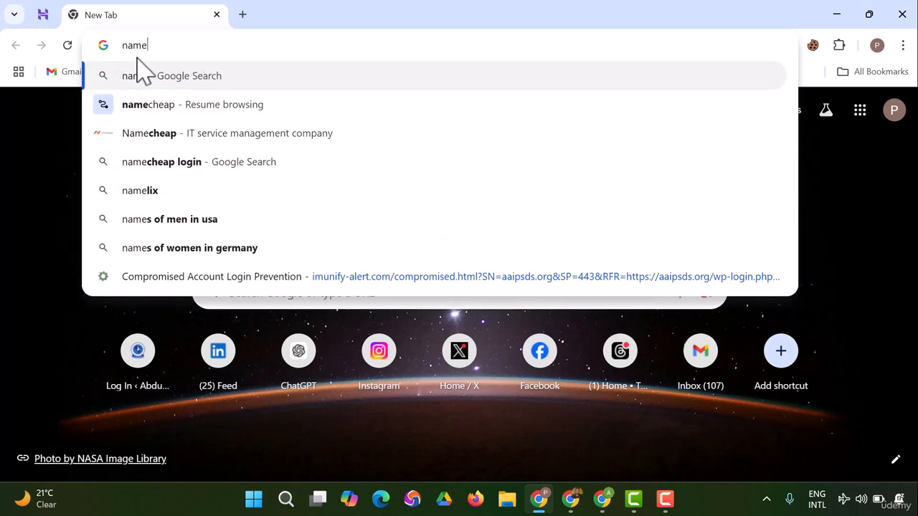
click(152, 113)
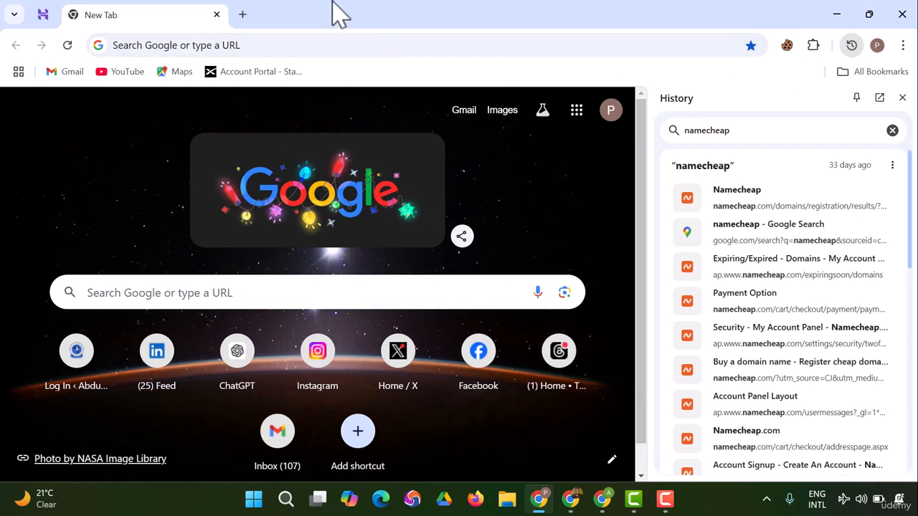
click(251, 45)
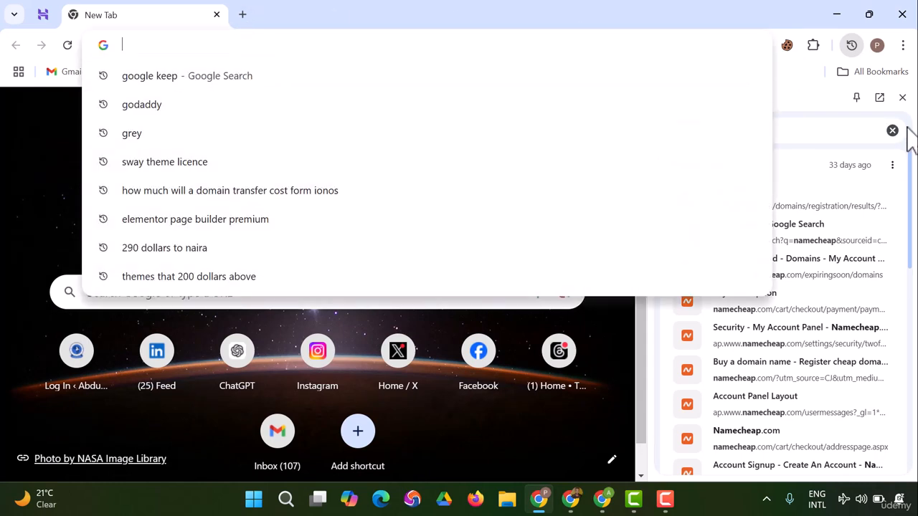
click(903, 97)
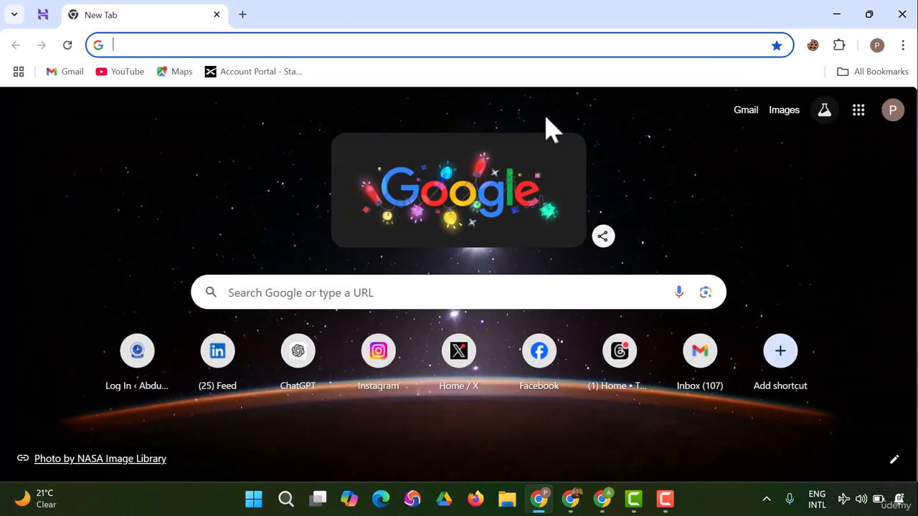
Step: Search Google for namecheap and open the official Namecheap website from the results
click(212, 44)
text(name)
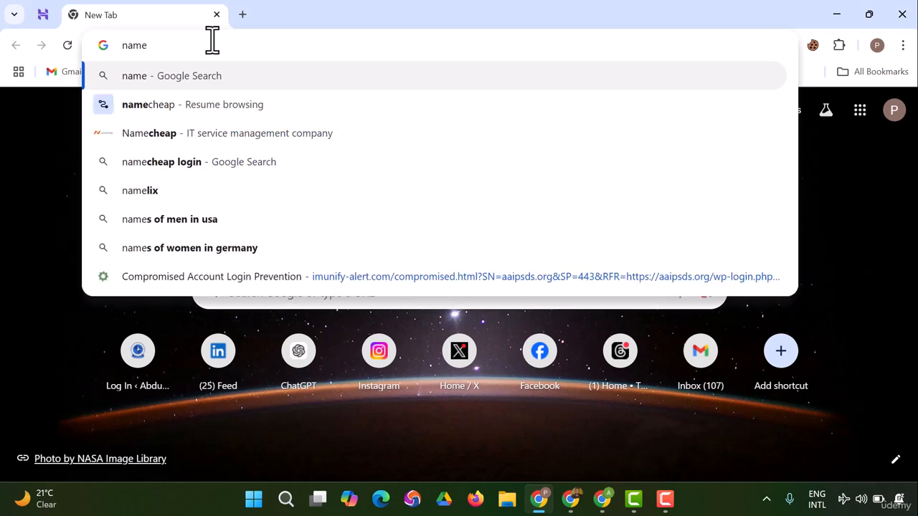
text(cheap&gs)
key(BackSpace)
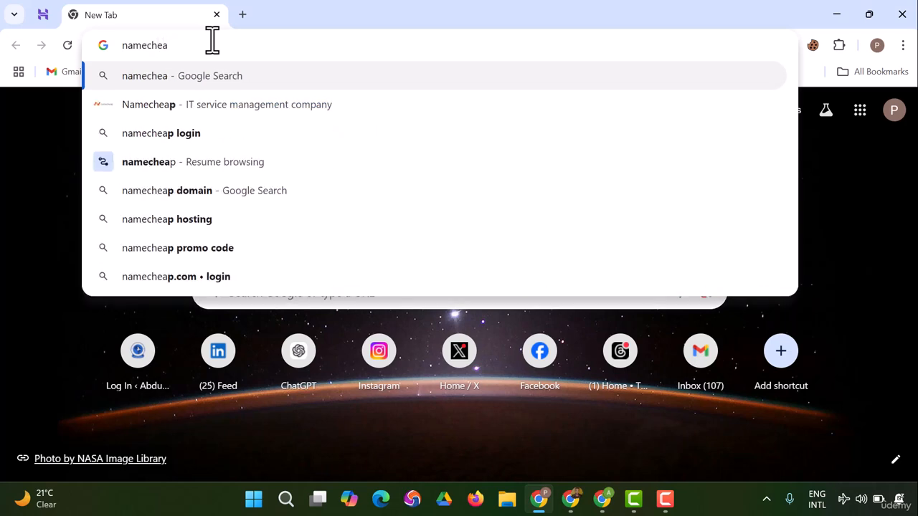
text(p)
key(Return)
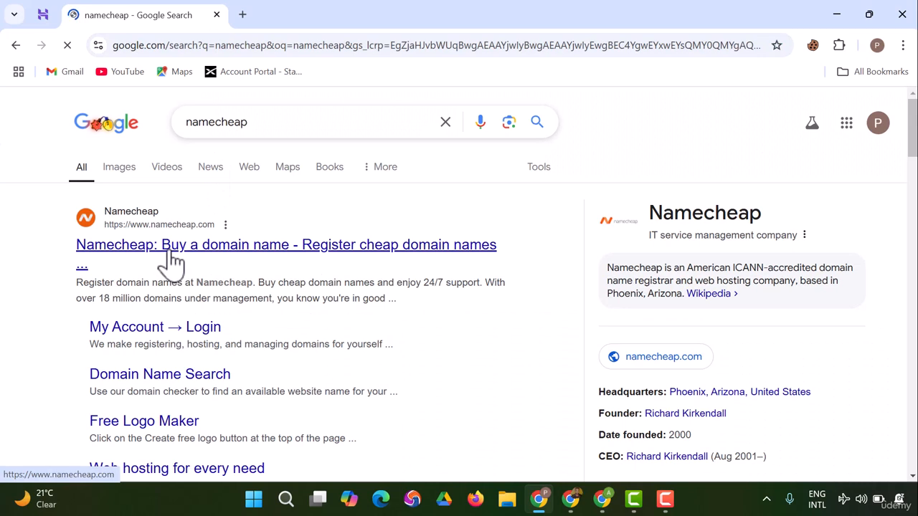
click(178, 266)
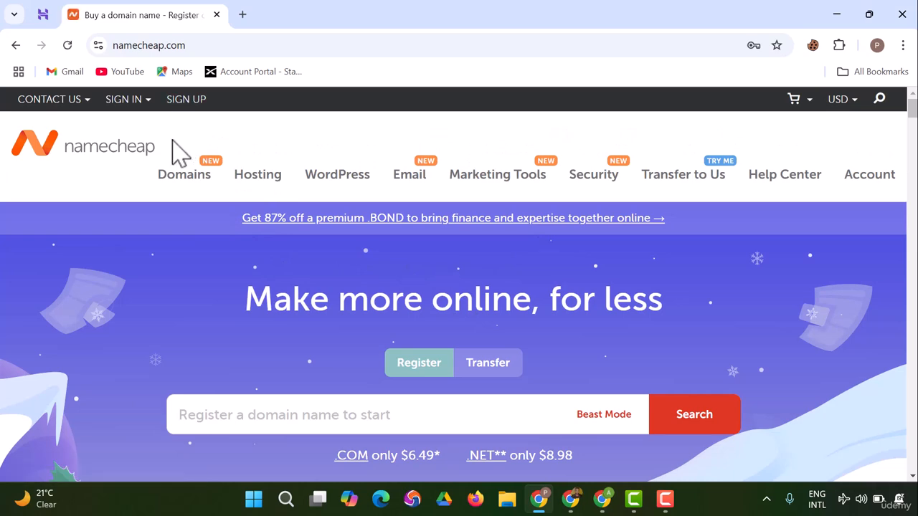
Step: Sign in to the Namecheap account, submit the two-factor OTP code, and review the recently active domains on the dashboard
click(128, 93)
click(155, 246)
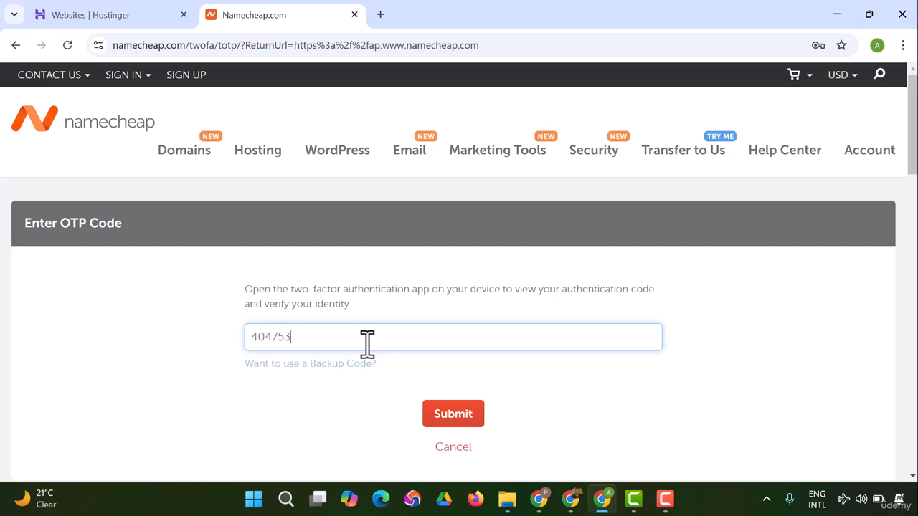
click(470, 422)
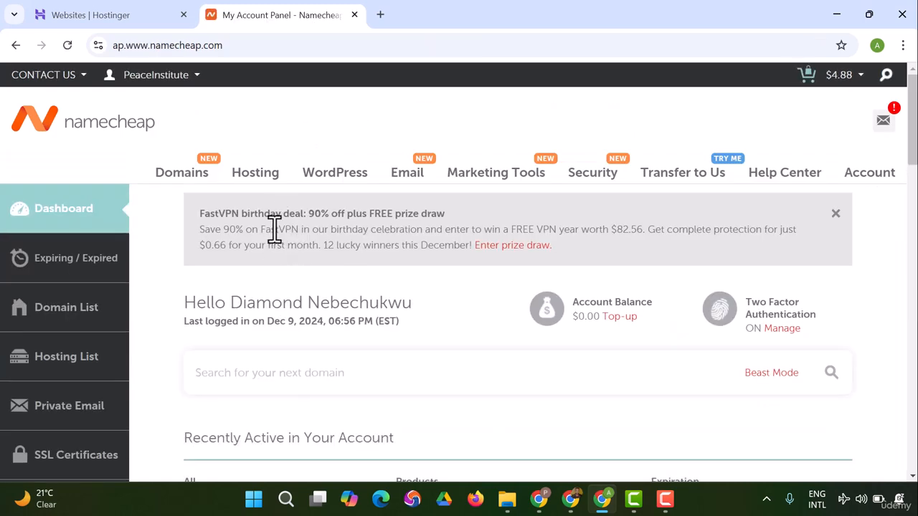
scroll(266, 258, down, 2)
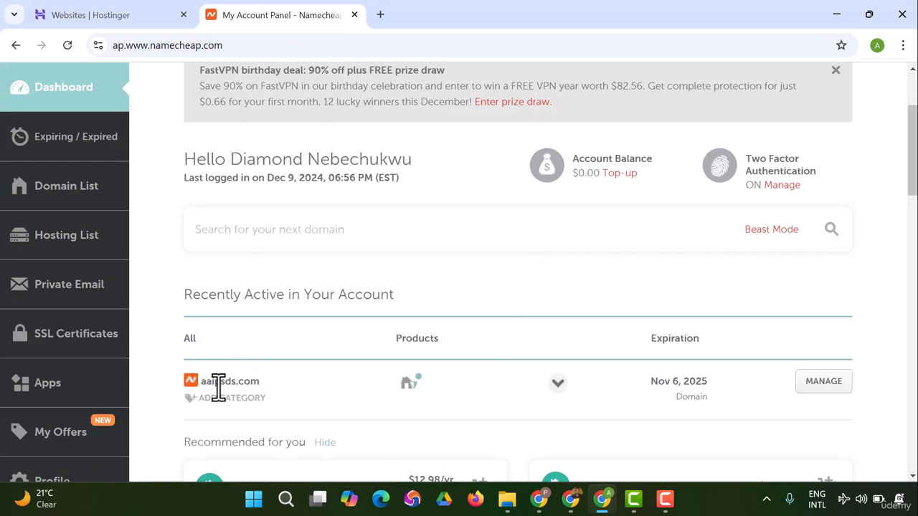
scroll(218, 388, down, 2)
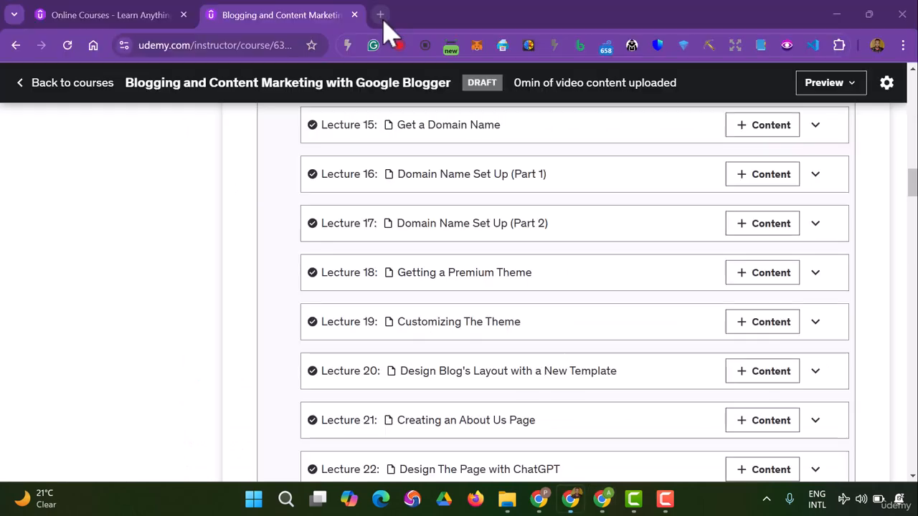
click(382, 18)
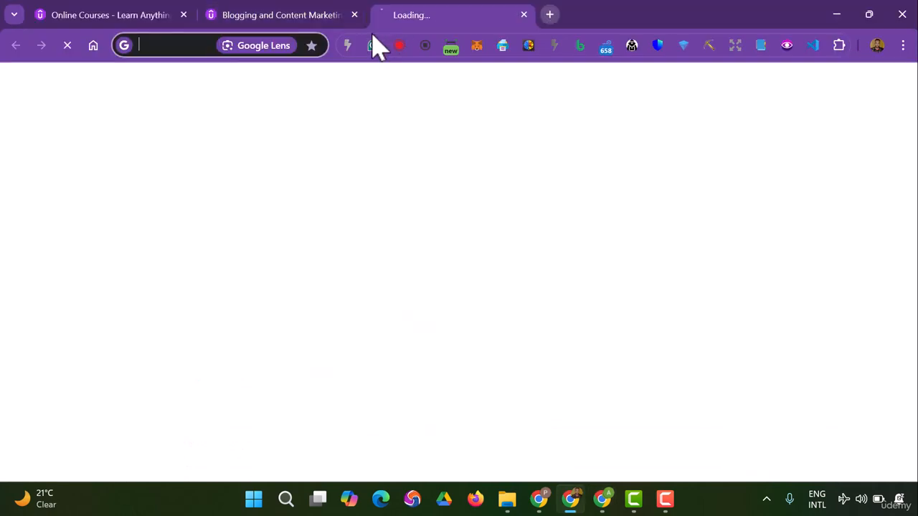
click(158, 49)
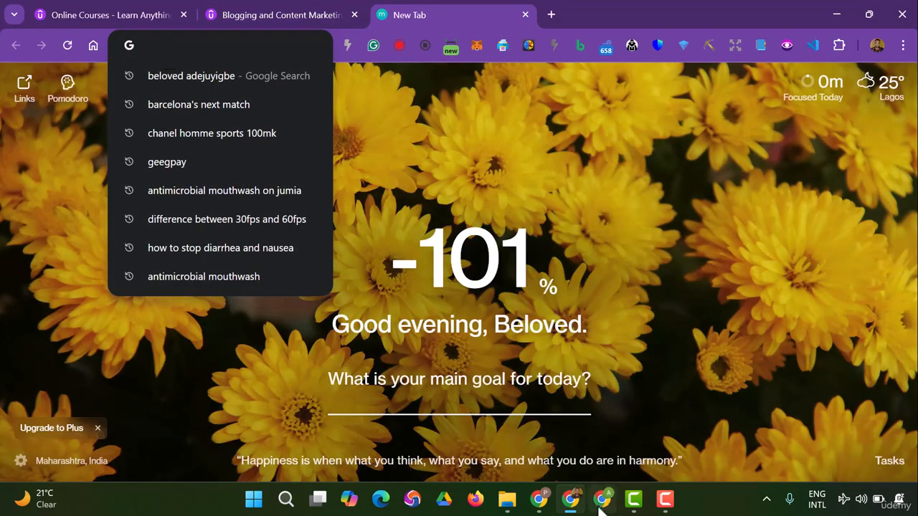
click(552, 510)
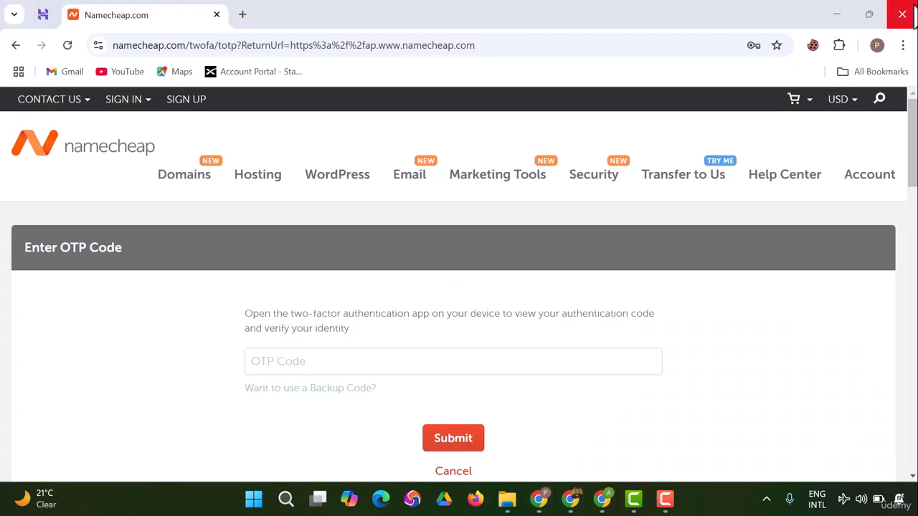
Step: Close the browser window waiting at the Namecheap OTP page and open Blogger in a Chrome window with the Belad Tech profile
click(914, 19)
click(539, 499)
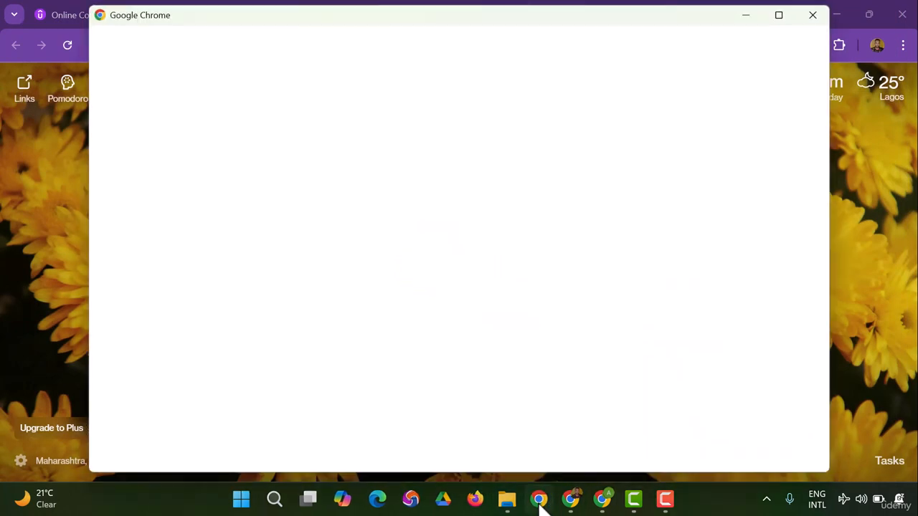
click(269, 381)
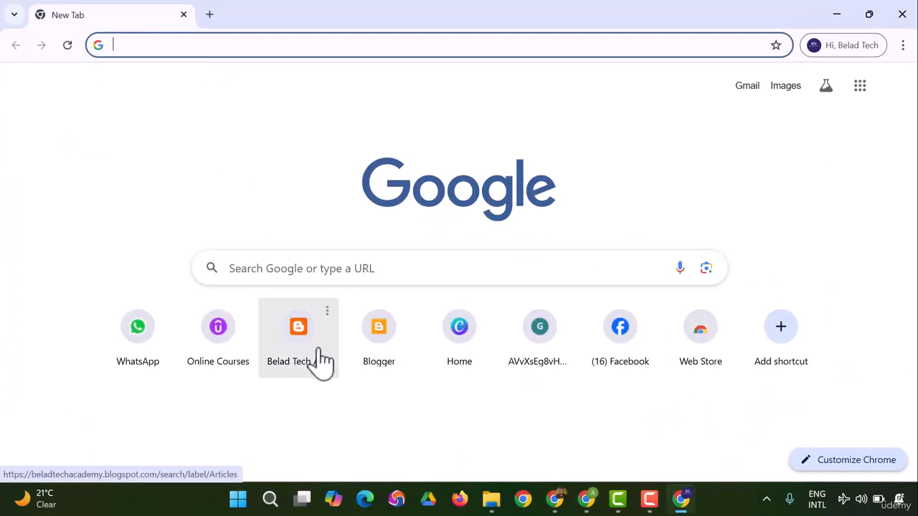
click(376, 359)
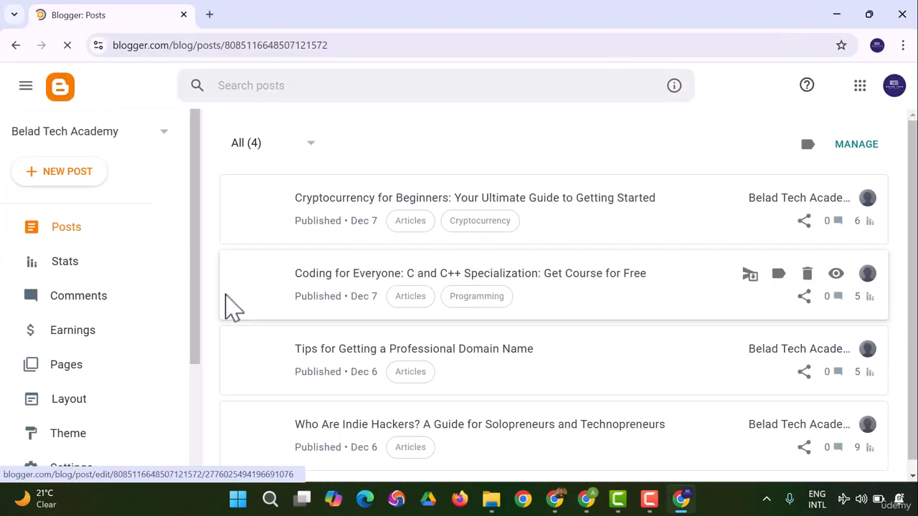
Step: Open the Belad Tech Academy blog's settings and go to the Publishing section
scroll(122, 256, down, 2)
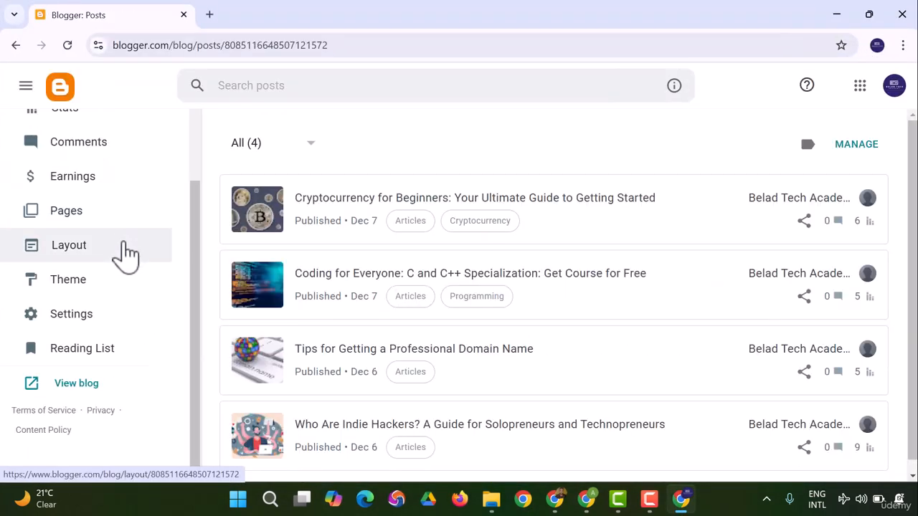
click(96, 325)
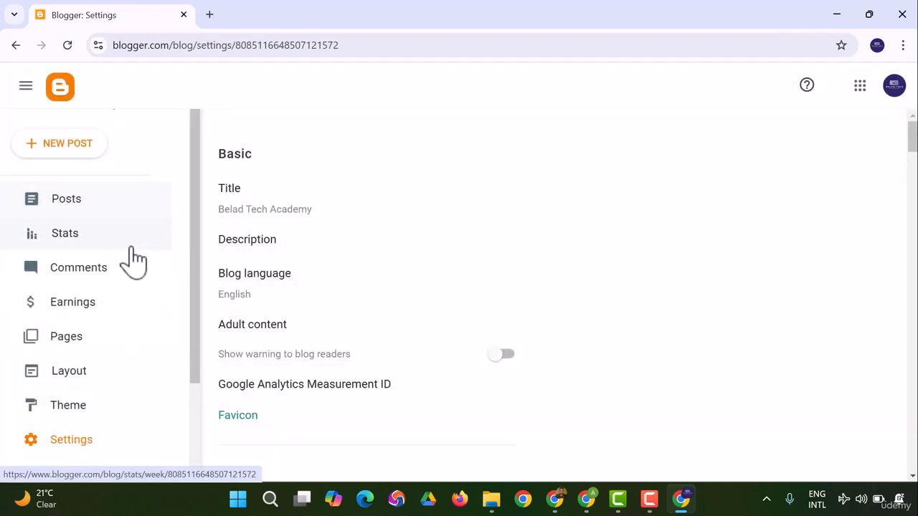
scroll(335, 194, down, 7)
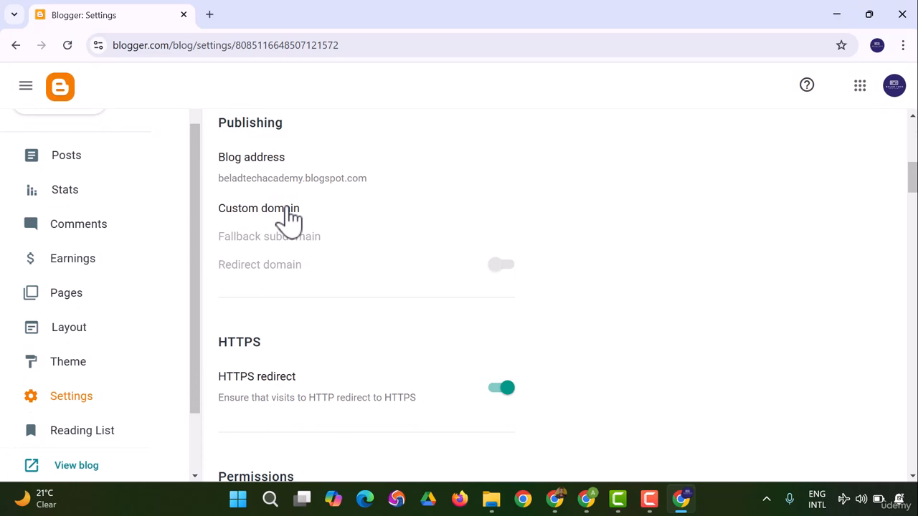
click(289, 215)
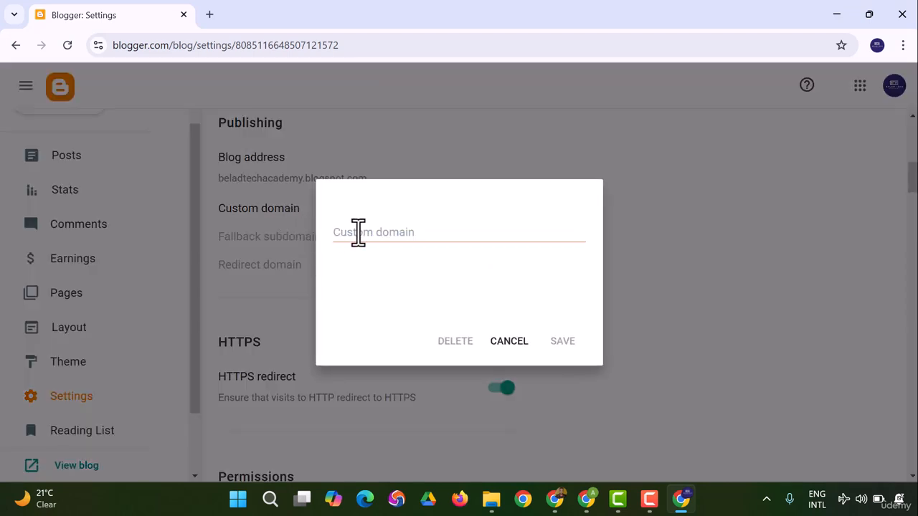
click(361, 232)
text(w)
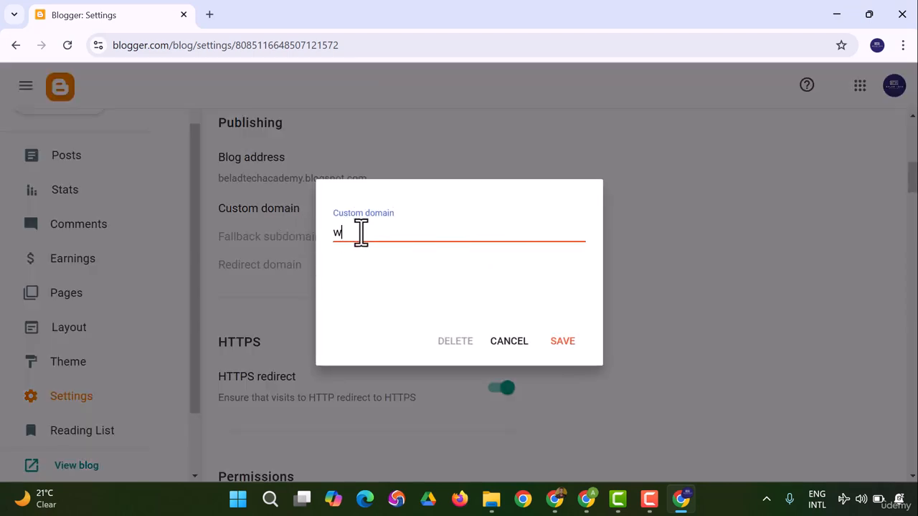
text(ww)
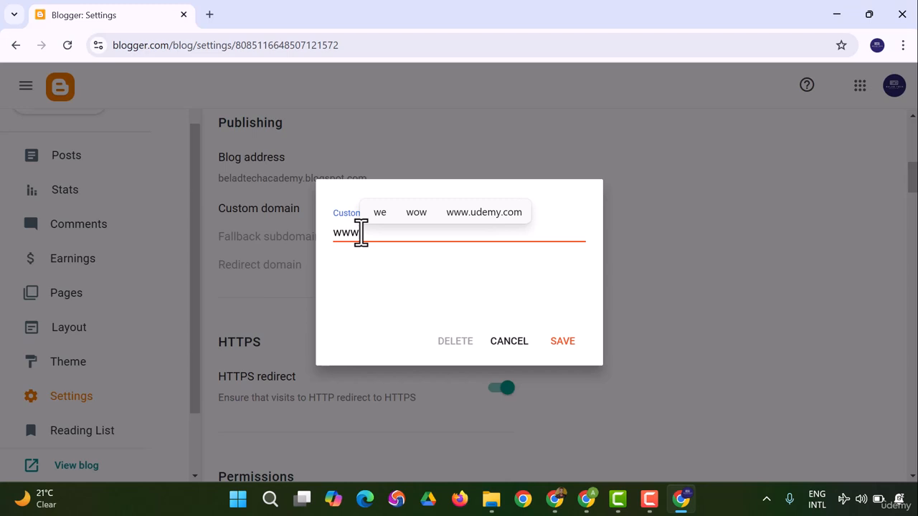
text(.aa)
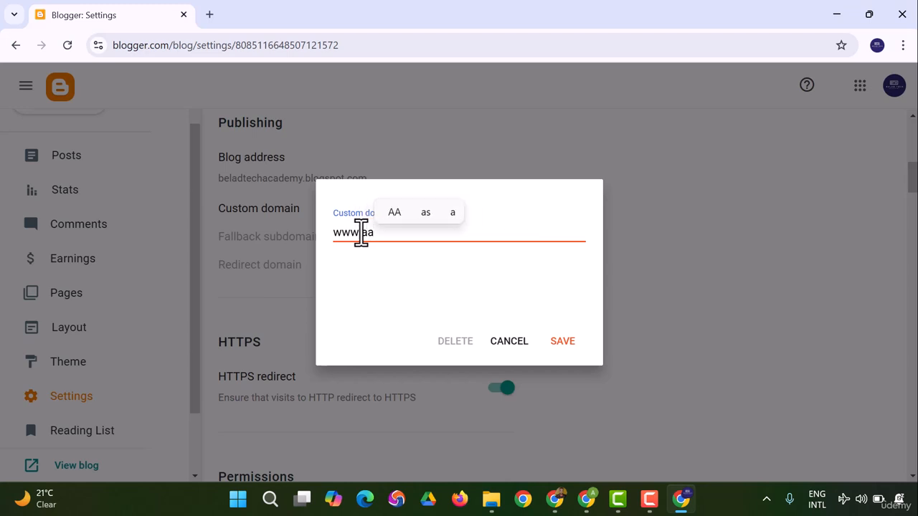
text(ipsds)
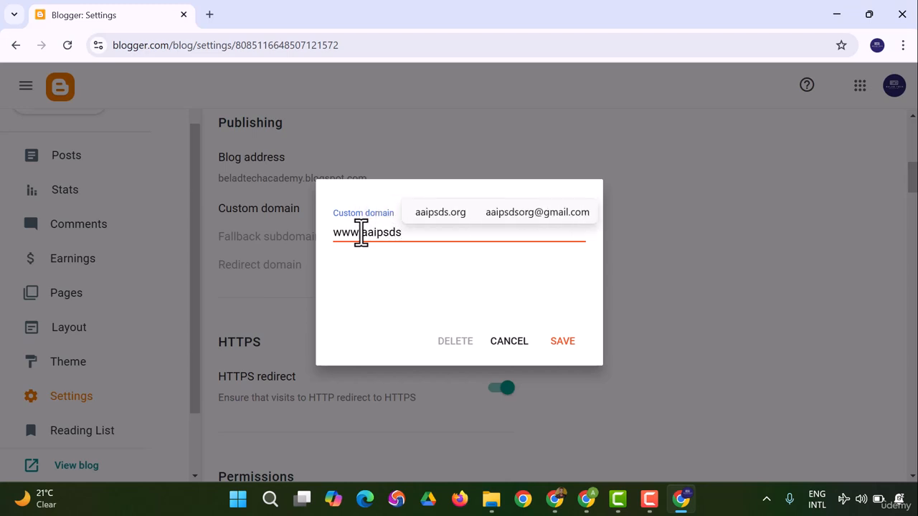
text(,xo)
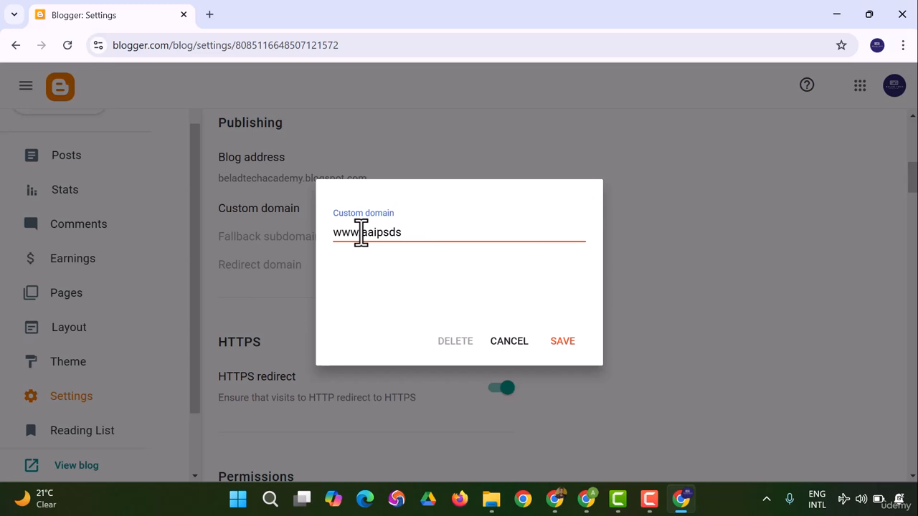
text(com)
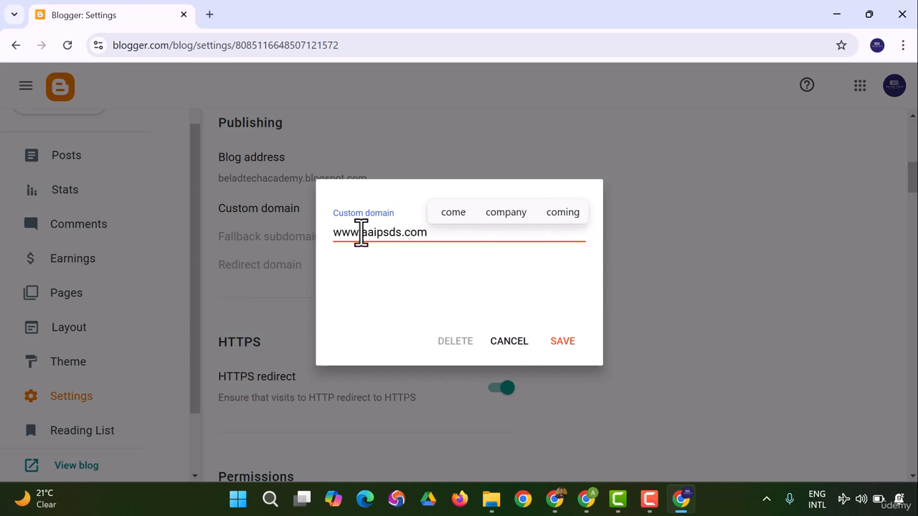
click(571, 349)
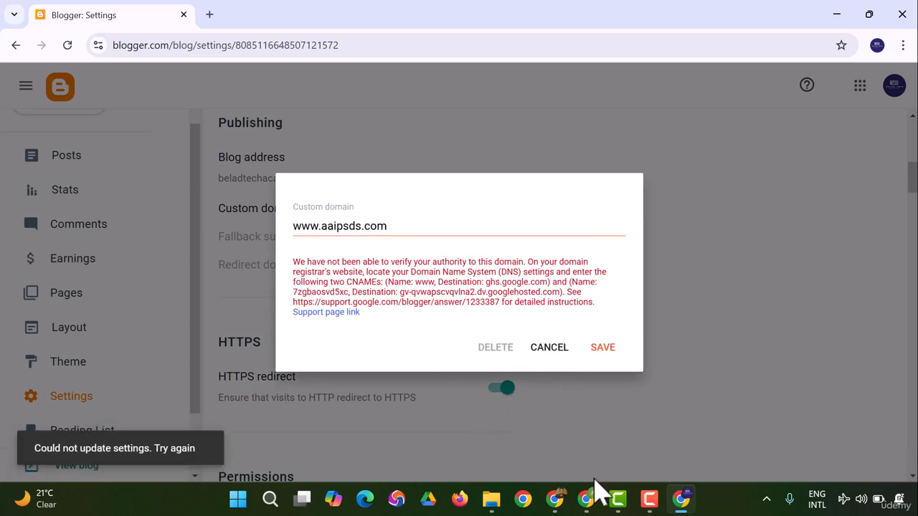
Step: Switch to the Hostinger websites list in the other Chrome window and locate aaipsds.com under Business Web Hosting
click(586, 500)
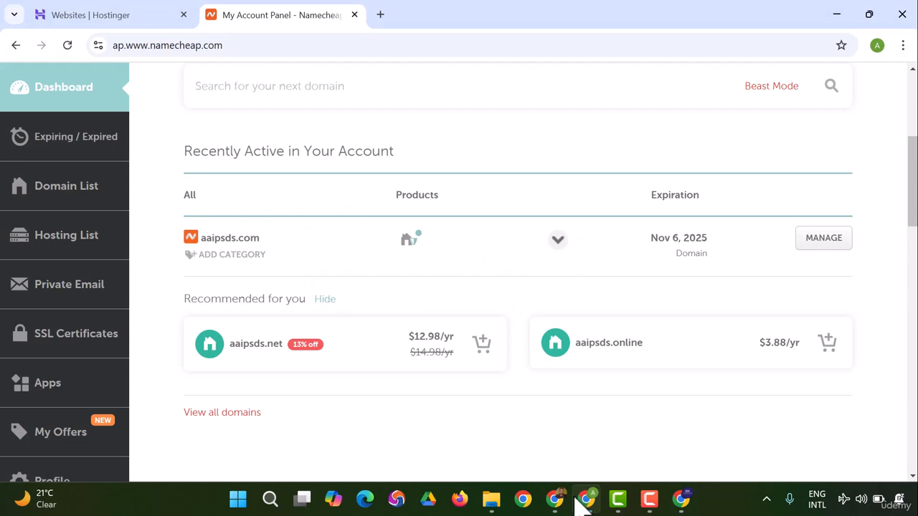
click(86, 14)
scroll(420, 284, down, 1)
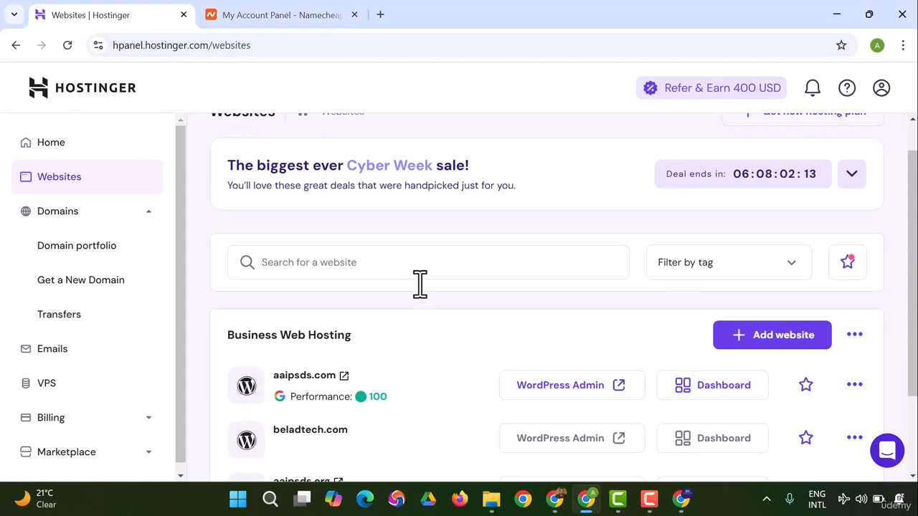
scroll(420, 283, down, 2)
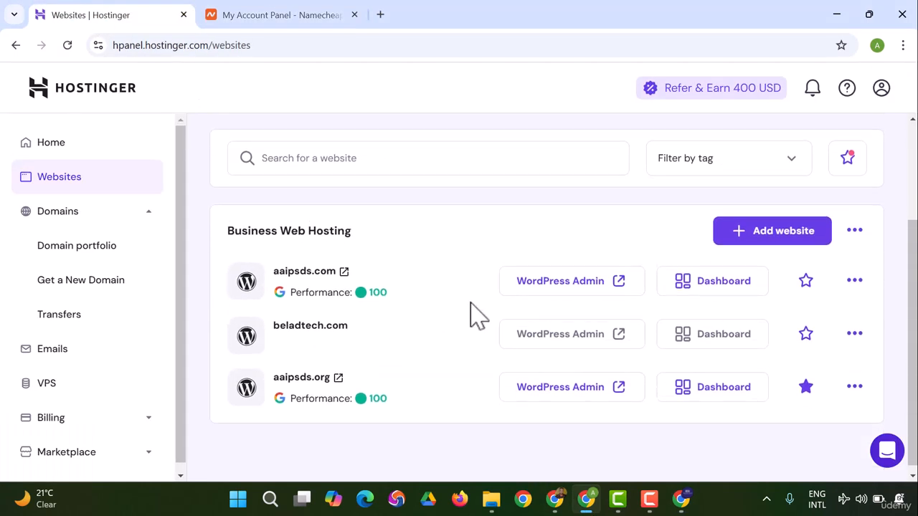
Step: Open the aaipsds.com site in a new tab, look over its page, and return to the Hostinger websites list
right_click(306, 274)
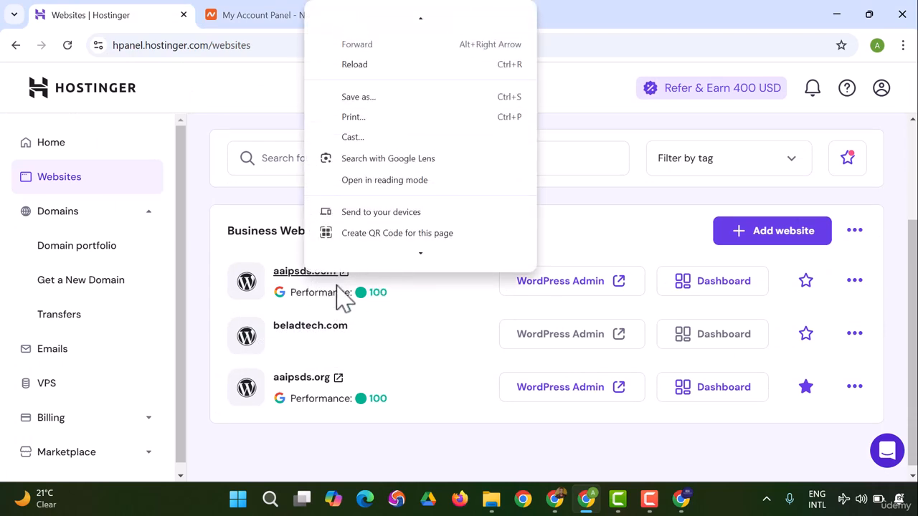
click(337, 295)
click(319, 276)
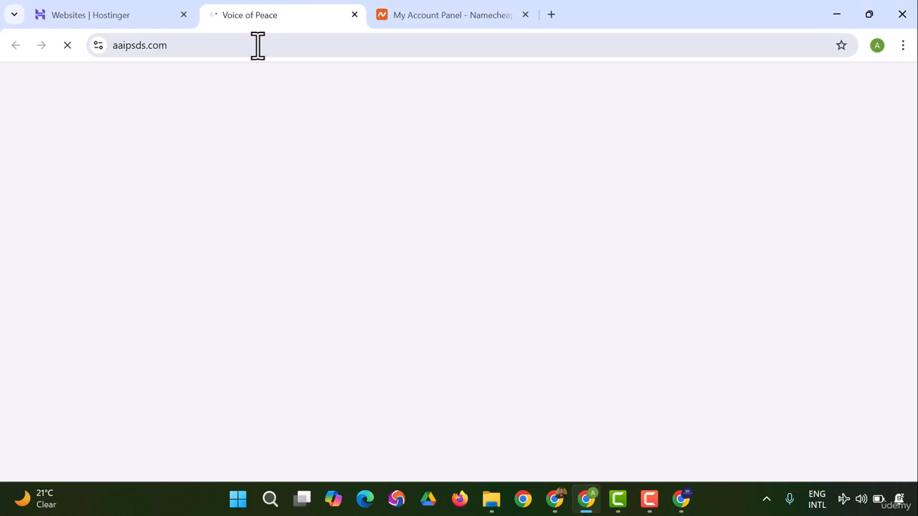
scroll(322, 151, down, 10)
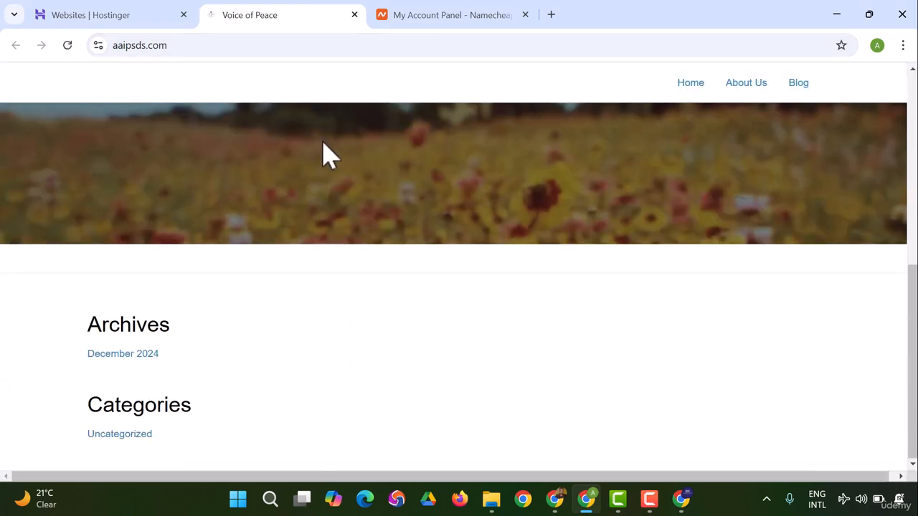
scroll(322, 154, up, 10)
click(122, 13)
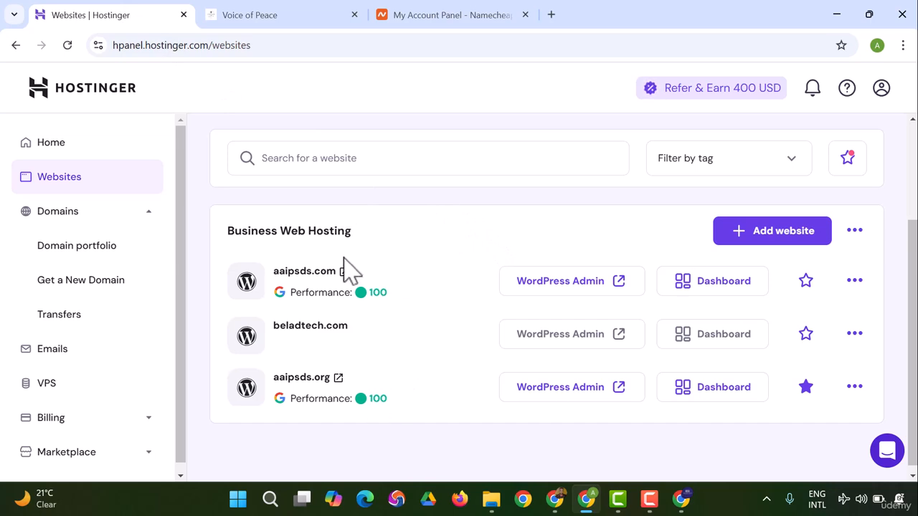
mouse_move(543, 341)
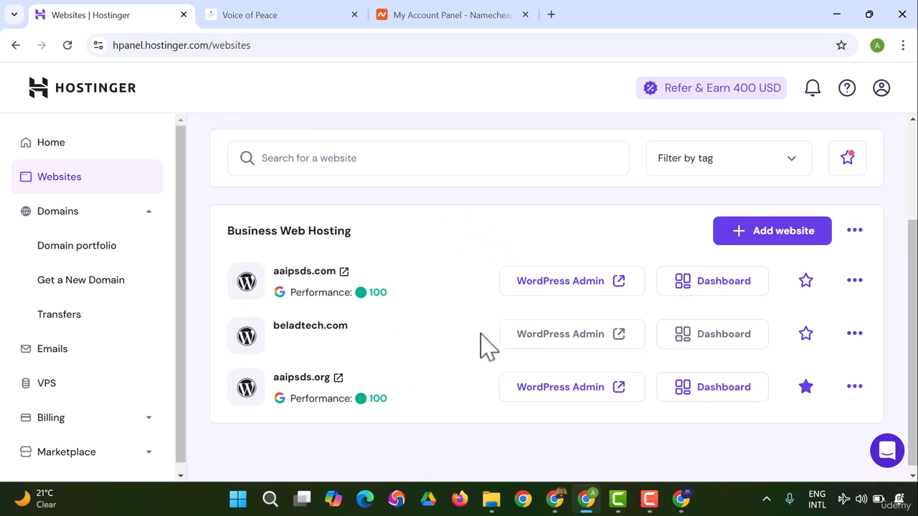
click(559, 500)
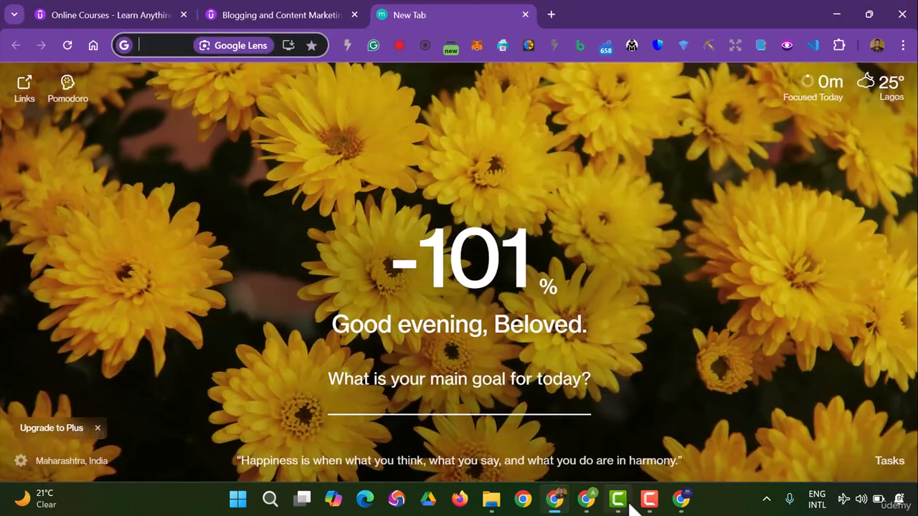
click(683, 500)
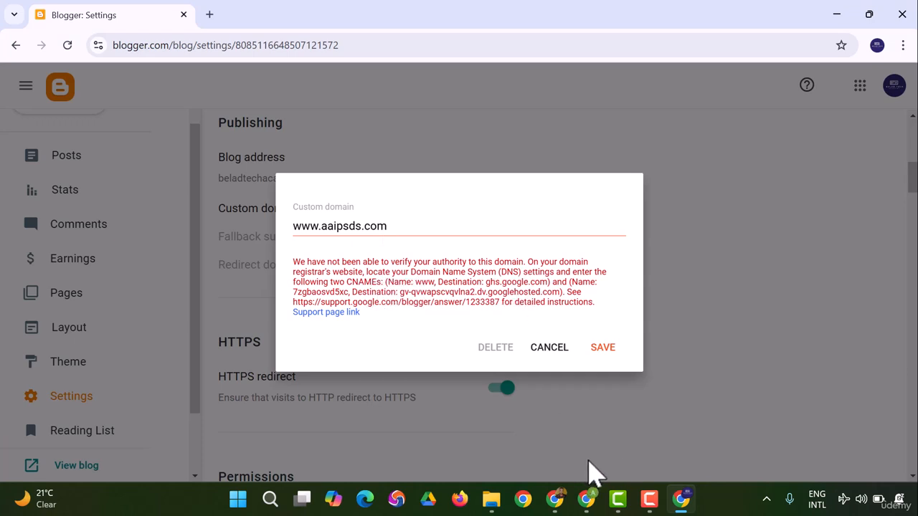
click(593, 499)
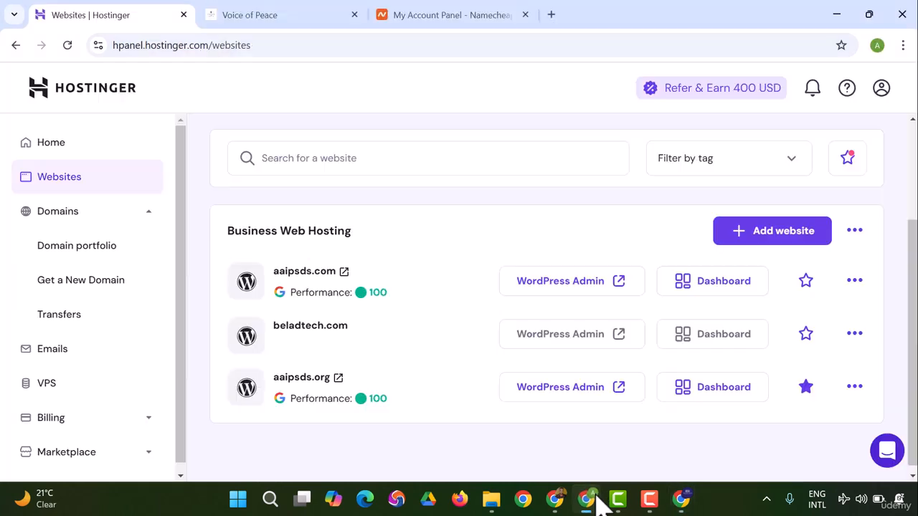
Step: Switch to the Namecheap account and open the management page of aaipsds.com from the domain list
click(429, 15)
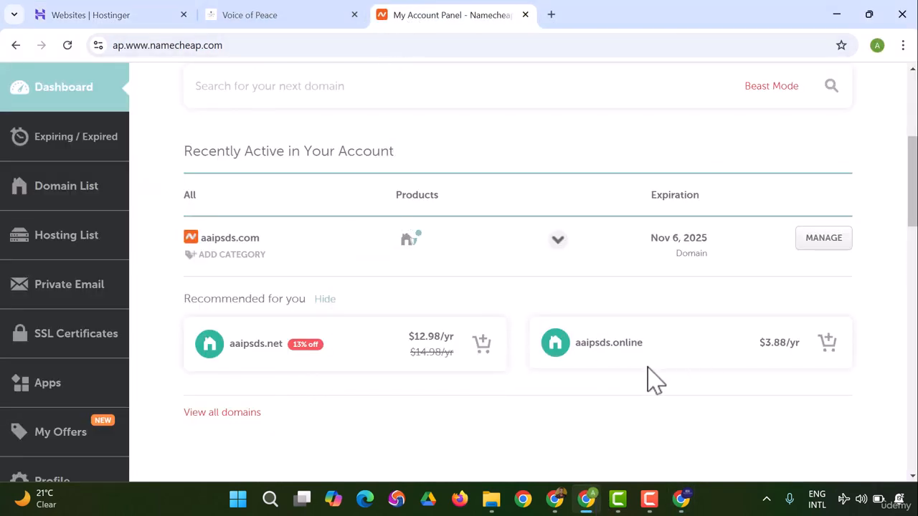
click(65, 187)
scroll(61, 205, down, 2)
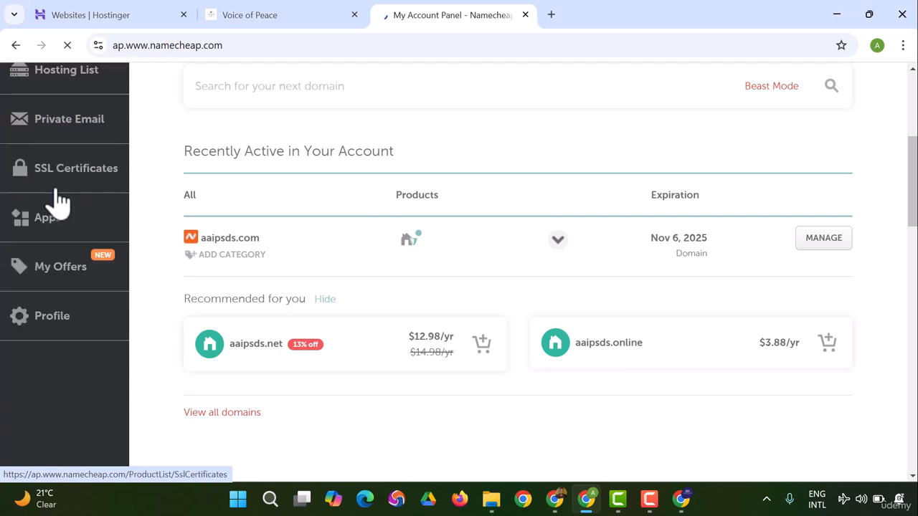
scroll(94, 146, up, 4)
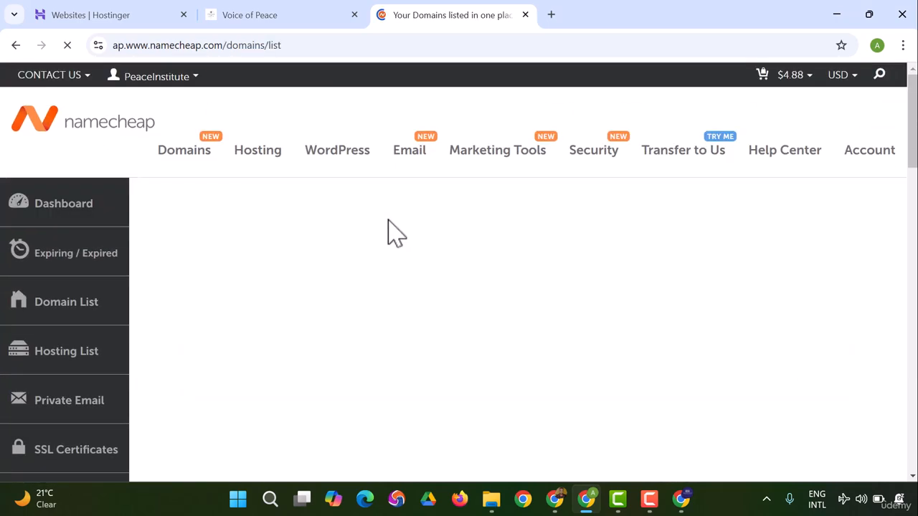
scroll(388, 245, down, 2)
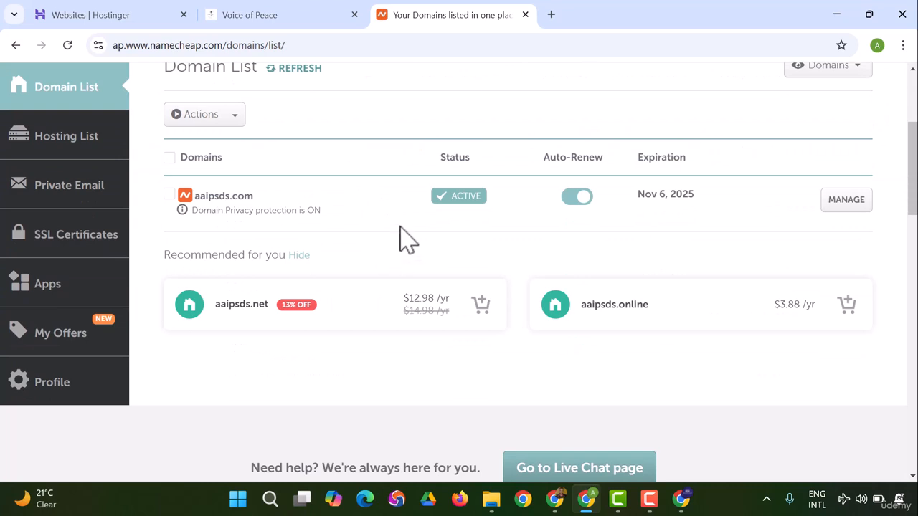
click(865, 208)
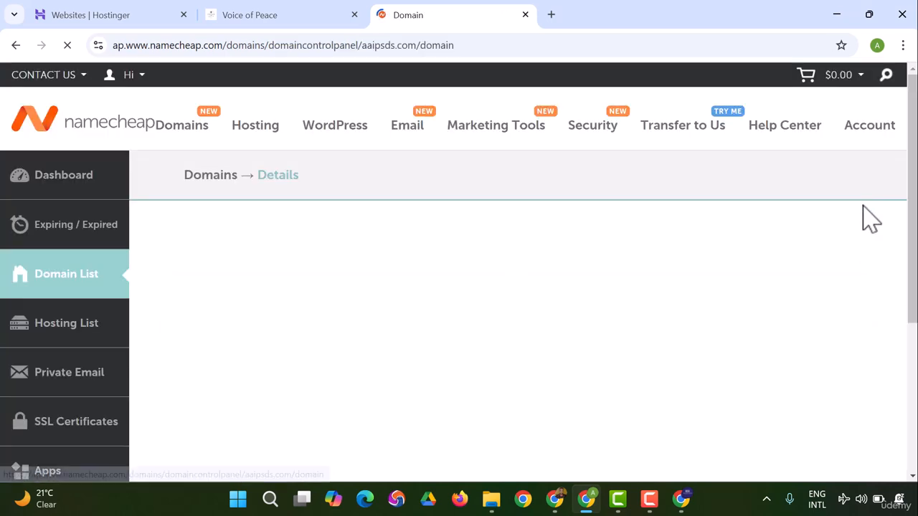
Step: Examine the nameserver type options and the redirect settings of aaipsds.com
scroll(315, 330, down, 6)
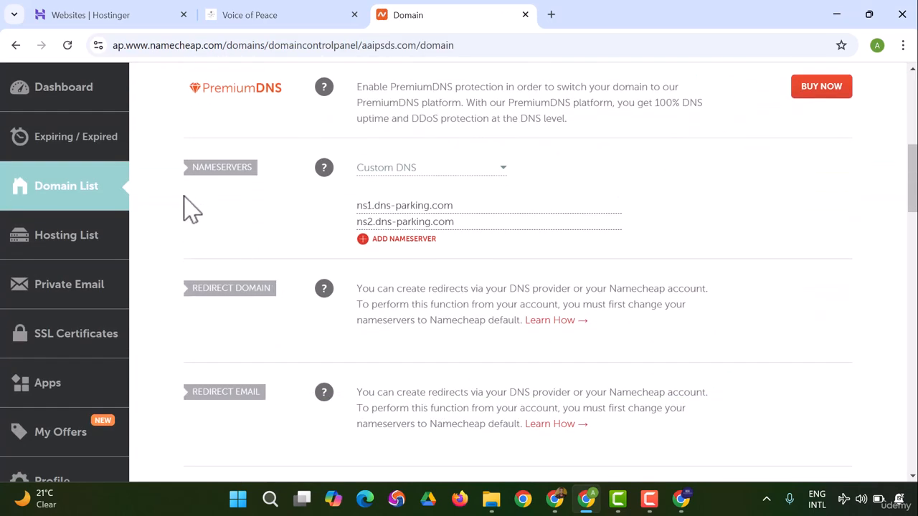
click(403, 170)
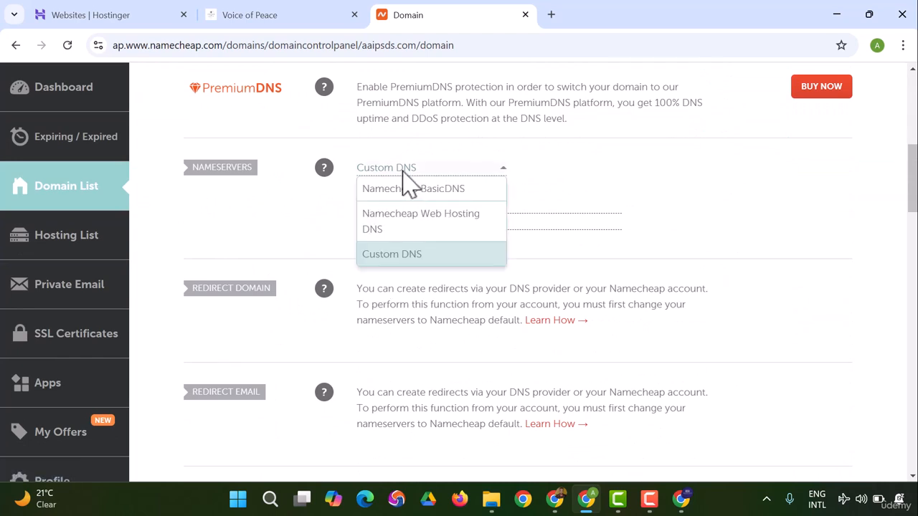
click(269, 222)
scroll(286, 258, down, 3)
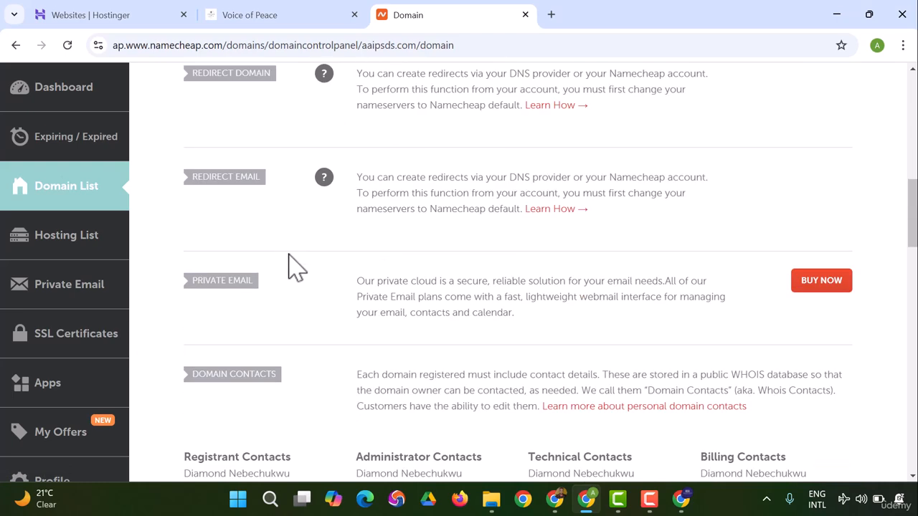
scroll(295, 267, up, 7)
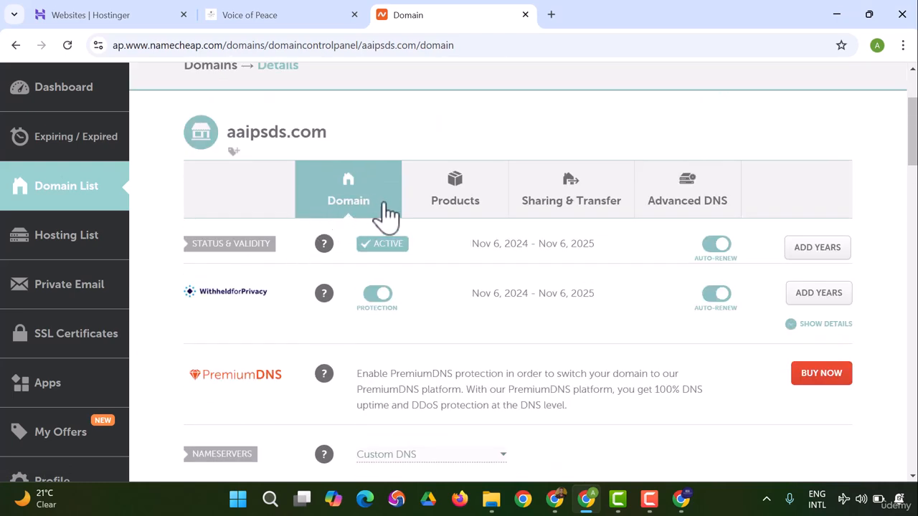
scroll(466, 261, down, 2)
scroll(718, 173, up, 2)
Step: Open the Advanced DNS settings of aaipsds.com and examine the host records, mail settings and personal DNS server sections
click(701, 198)
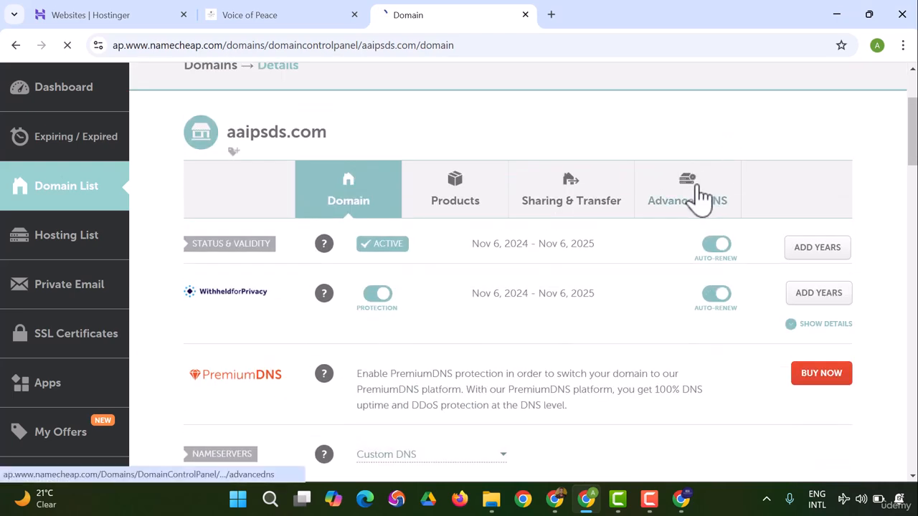
scroll(593, 214, down, 2)
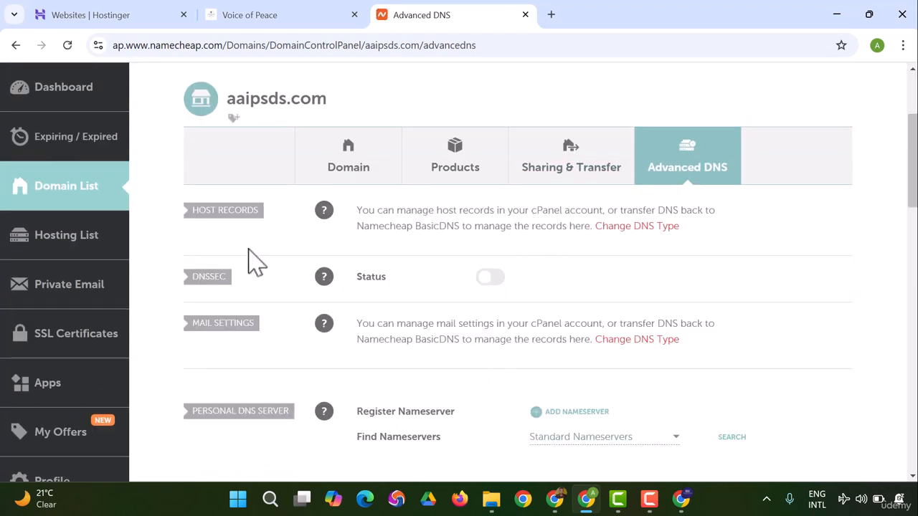
scroll(251, 312, down, 2)
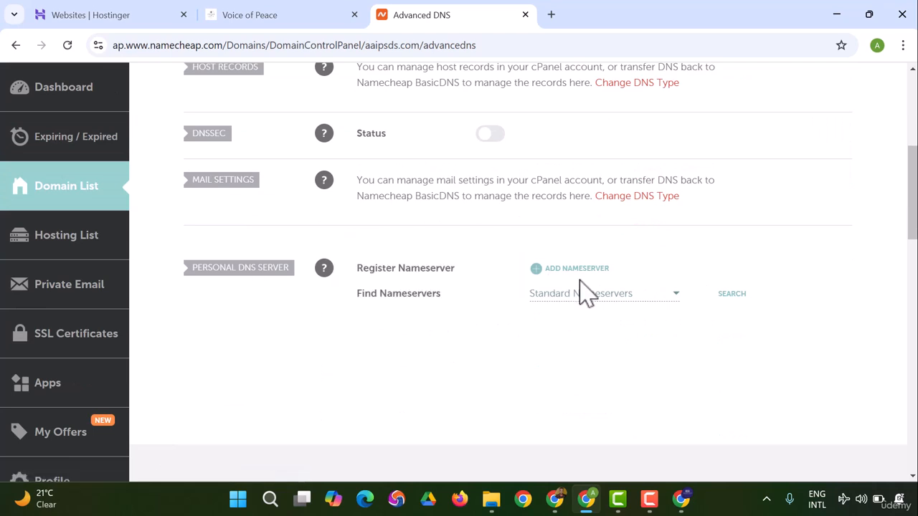
scroll(582, 293, up, 5)
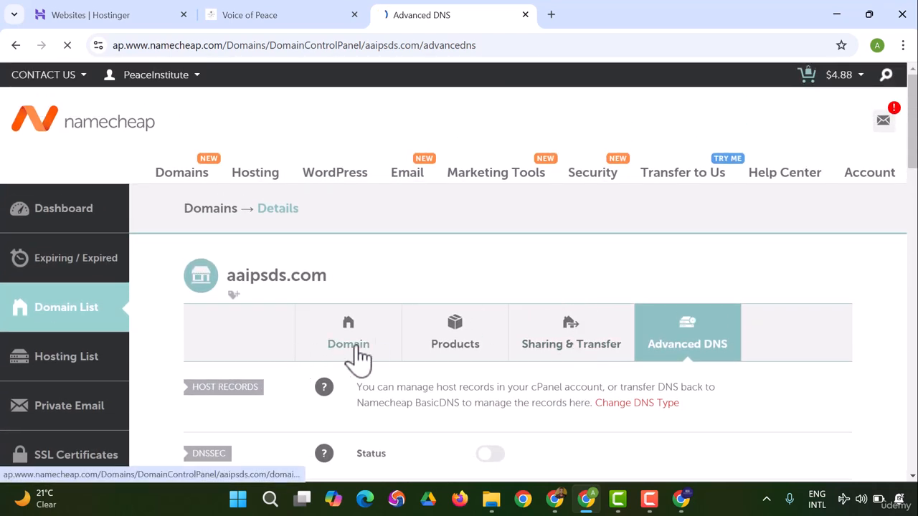
Step: Return to the main domain settings of aaipsds.com and add an empty third nameserver row under Custom DNS
click(359, 357)
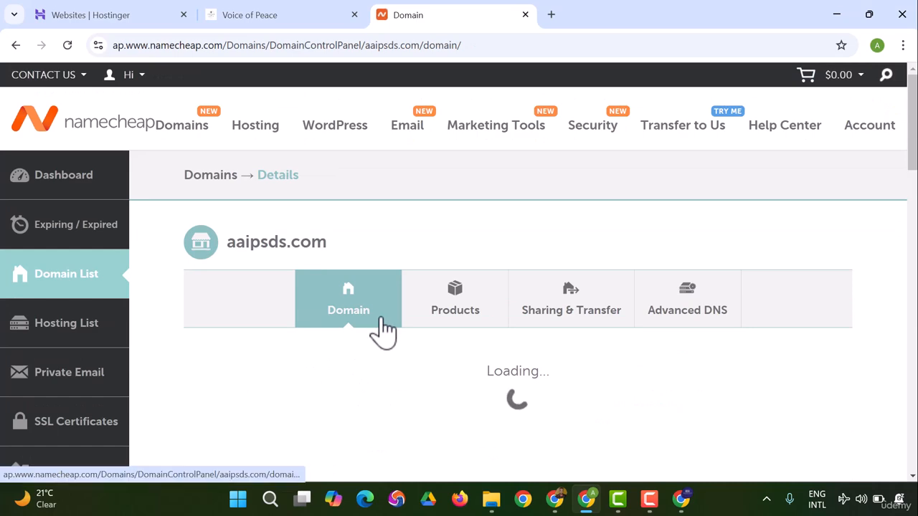
scroll(388, 330, down, 4)
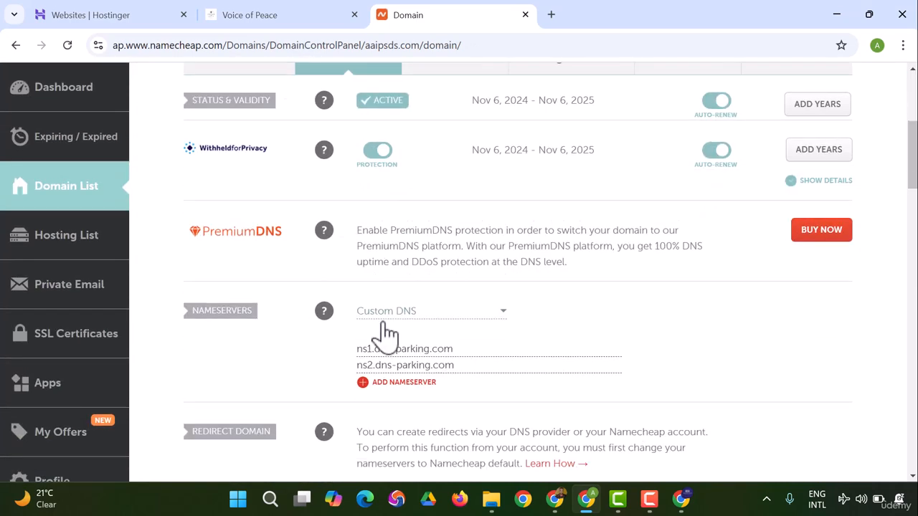
scroll(387, 334, down, 1)
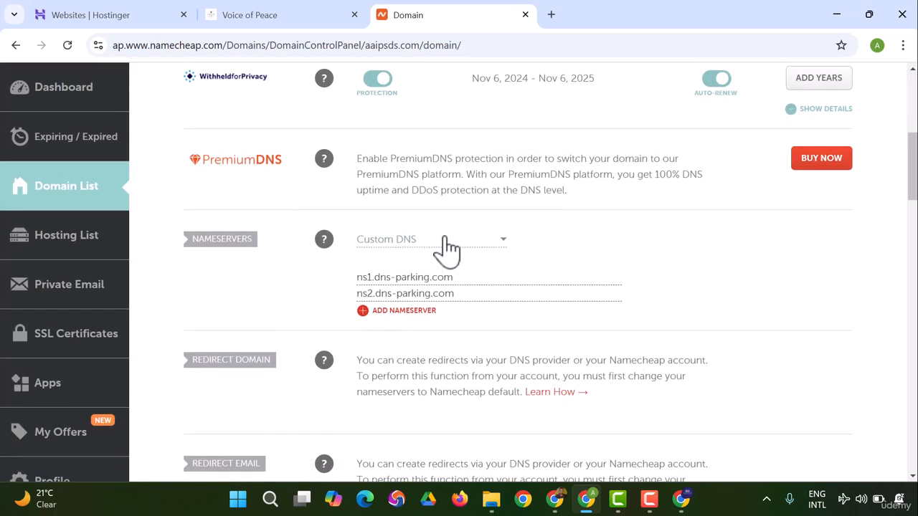
click(449, 244)
click(448, 244)
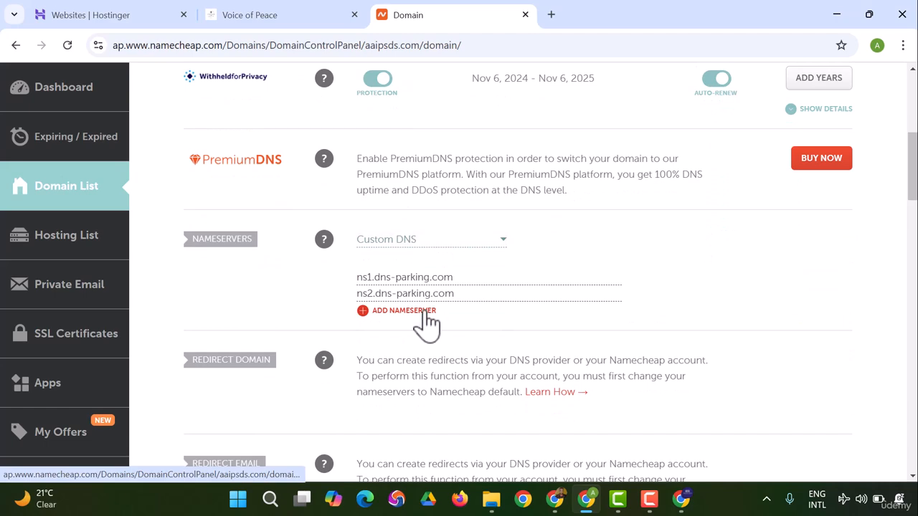
click(425, 324)
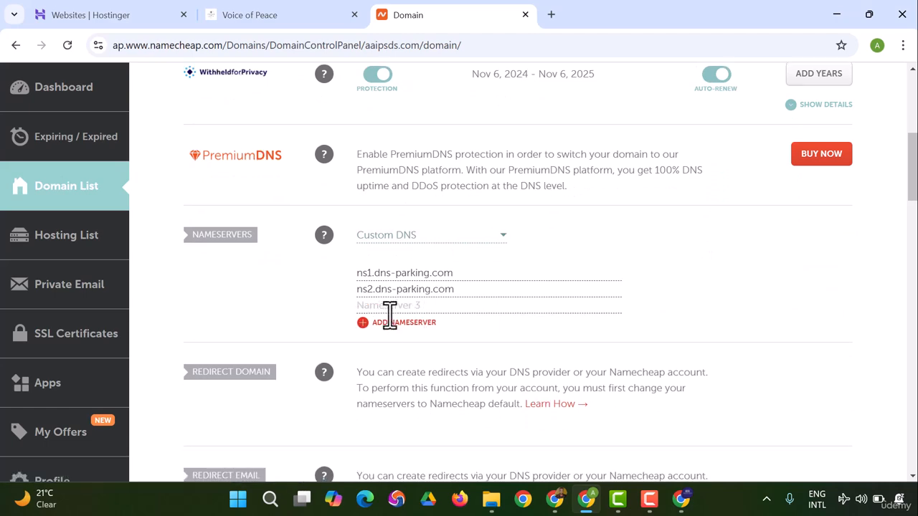
scroll(390, 316, down, 2)
scroll(390, 326, down, 3)
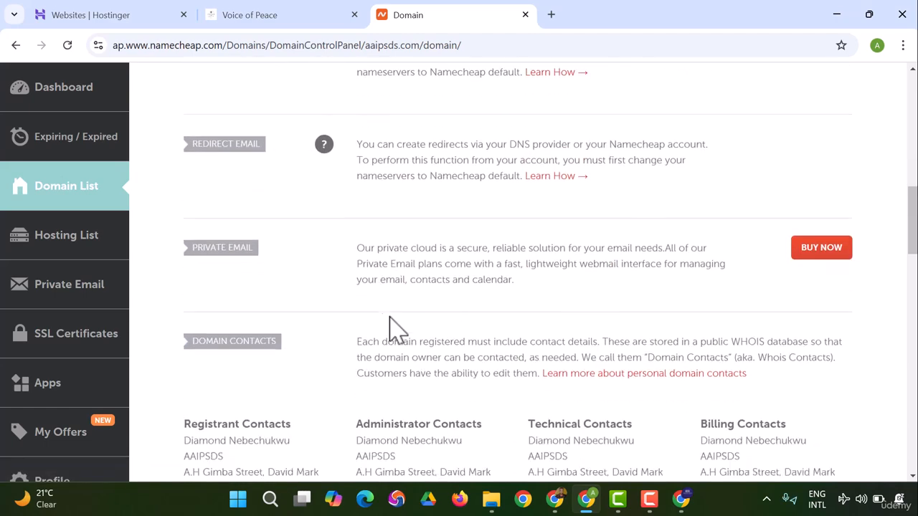
scroll(394, 316, up, 2)
scroll(398, 324, up, 6)
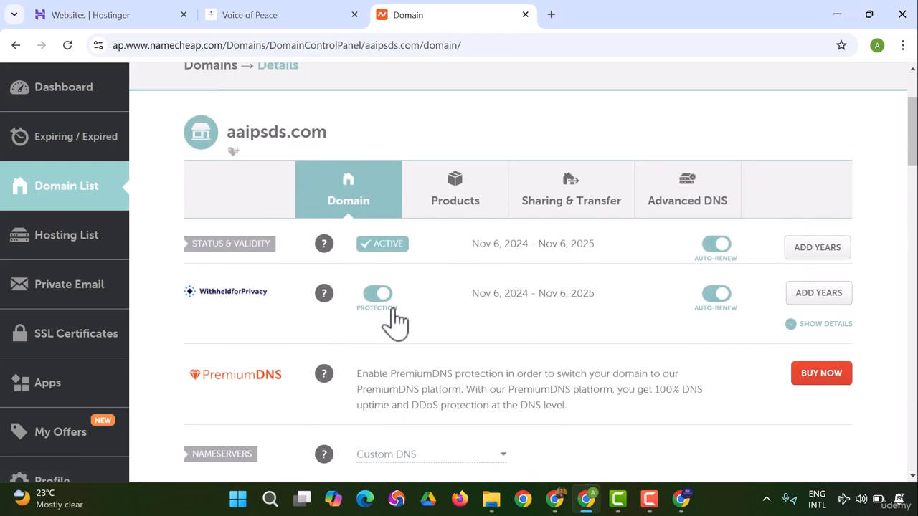
scroll(390, 322, up, 1)
scroll(394, 322, down, 2)
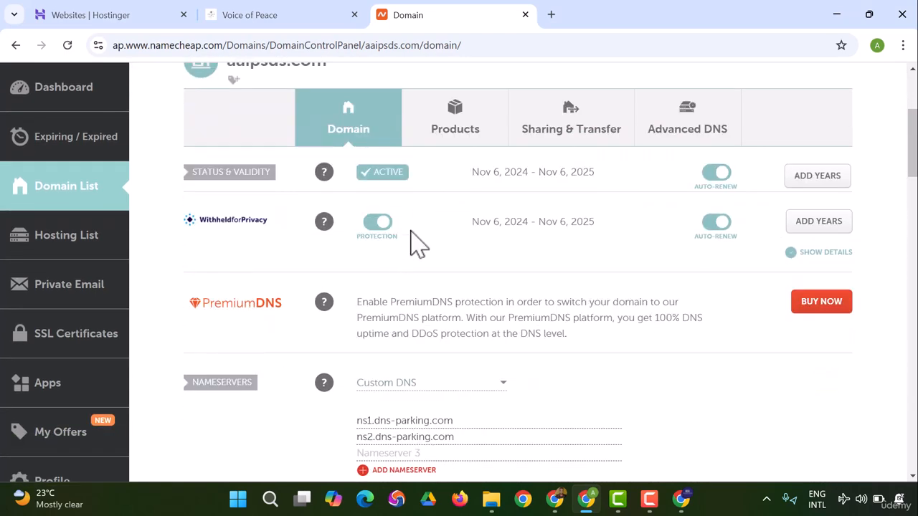
click(646, 503)
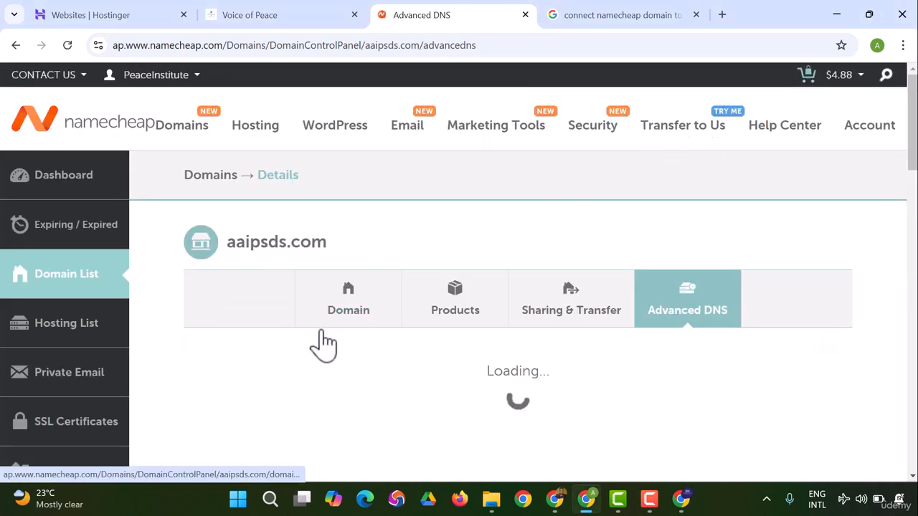
Step: Follow Change DNS Type from the host records in Advanced DNS and go to the Nameservers section of aaipsds.com
scroll(333, 301, down, 2)
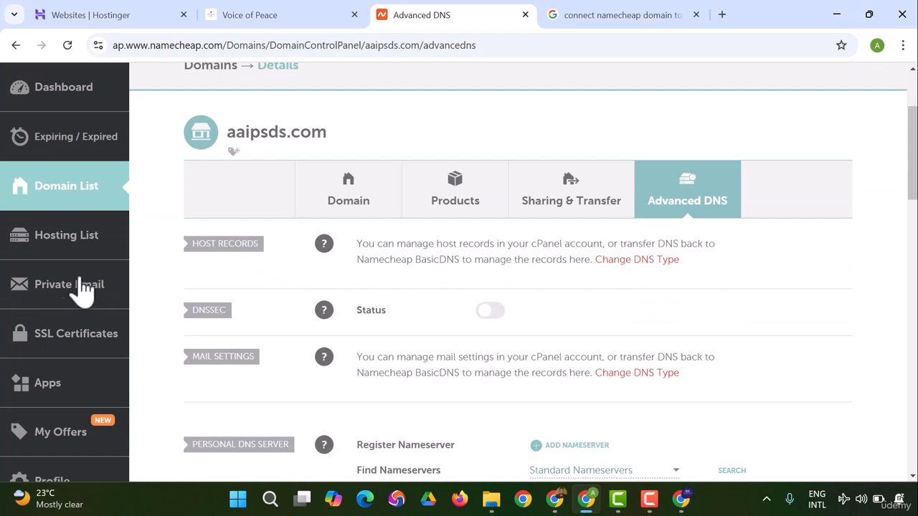
click(642, 262)
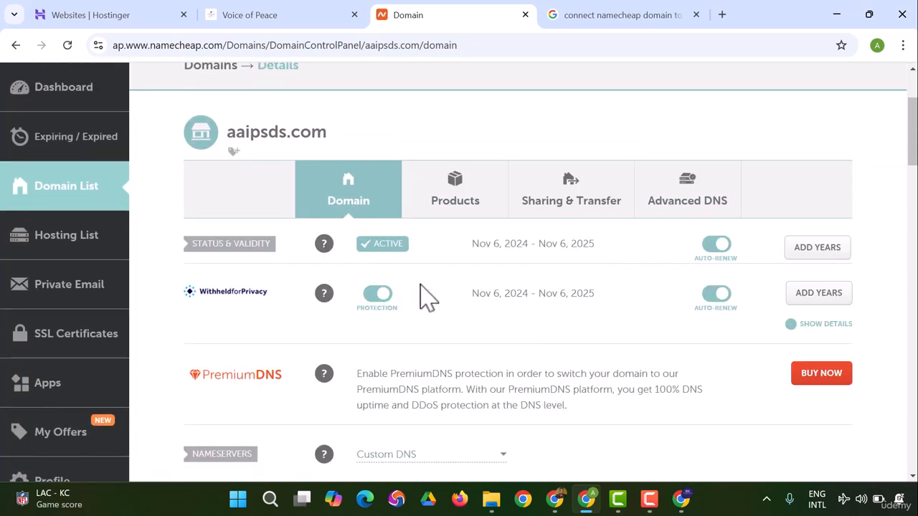
scroll(429, 298, down, 3)
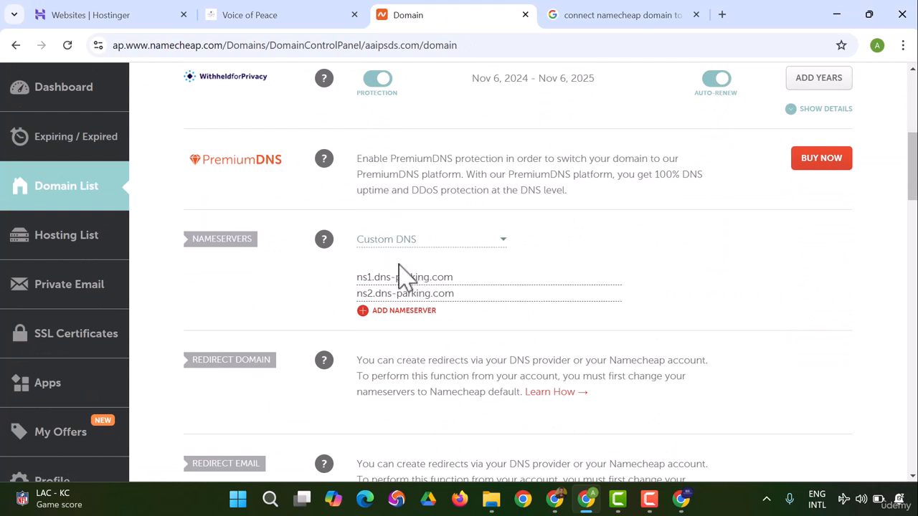
scroll(405, 276, down, 2)
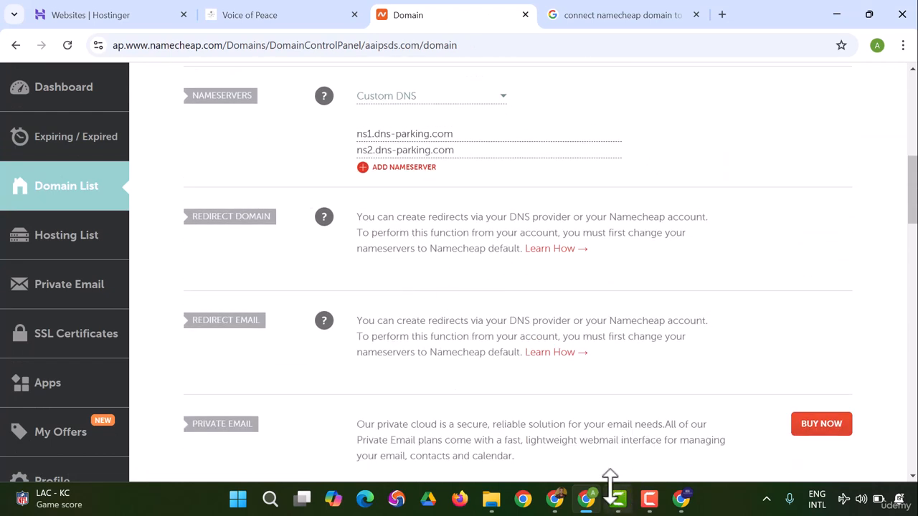
click(649, 499)
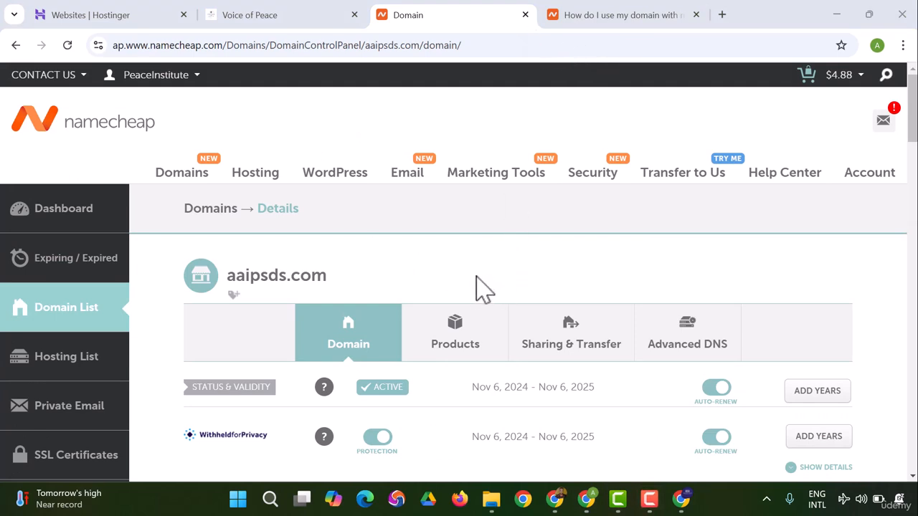
Step: Open the Advanced DNS settings of aaipsds.com and add a new row to the host records
scroll(388, 287, down, 1)
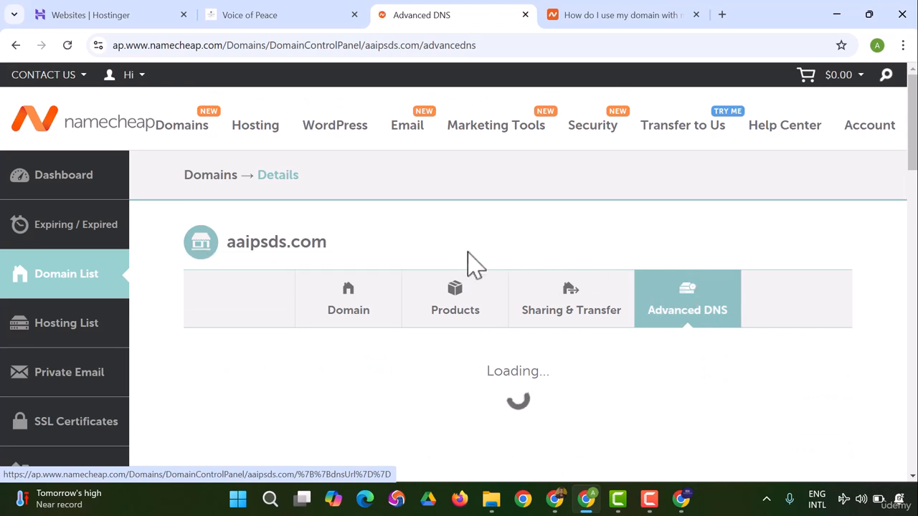
scroll(447, 251, down, 5)
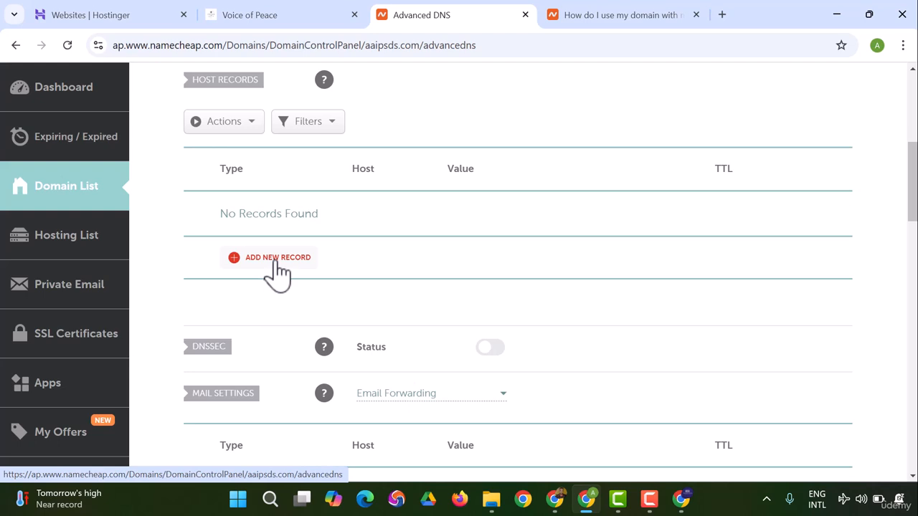
click(276, 263)
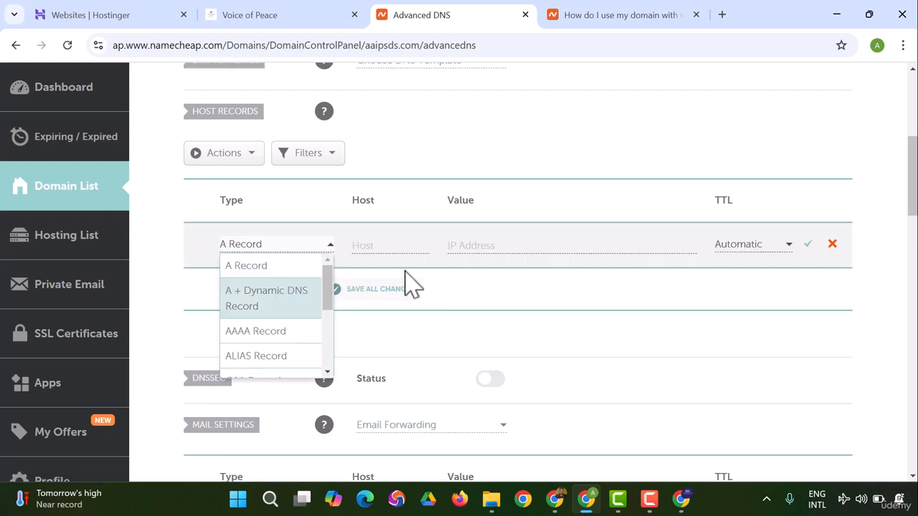
Step: Examine the record types offered for the new host record, leaving it as an A Record
scroll(287, 303, down, 3)
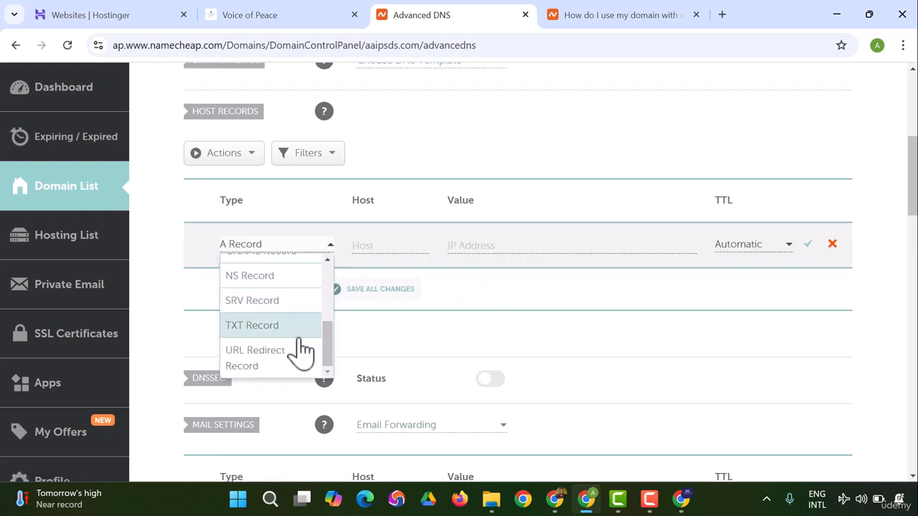
scroll(303, 353, up, 3)
scroll(303, 369, up, 4)
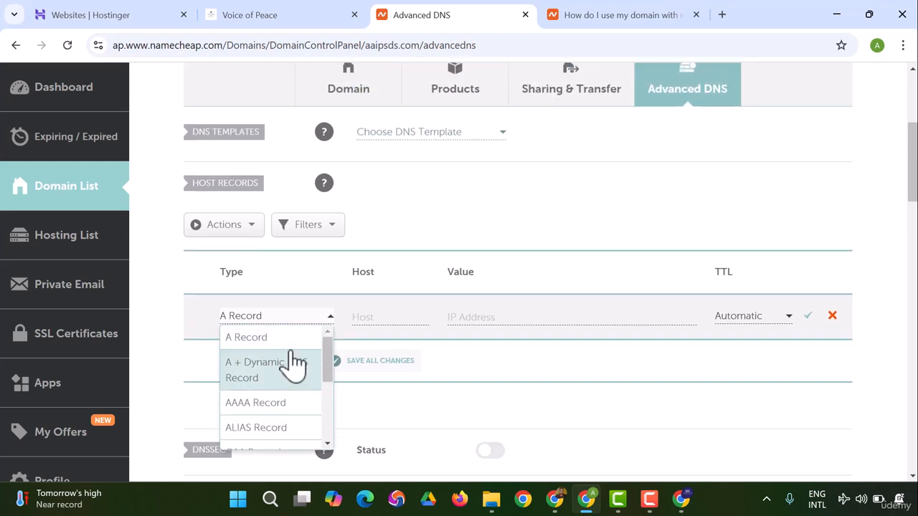
scroll(300, 391, down, 6)
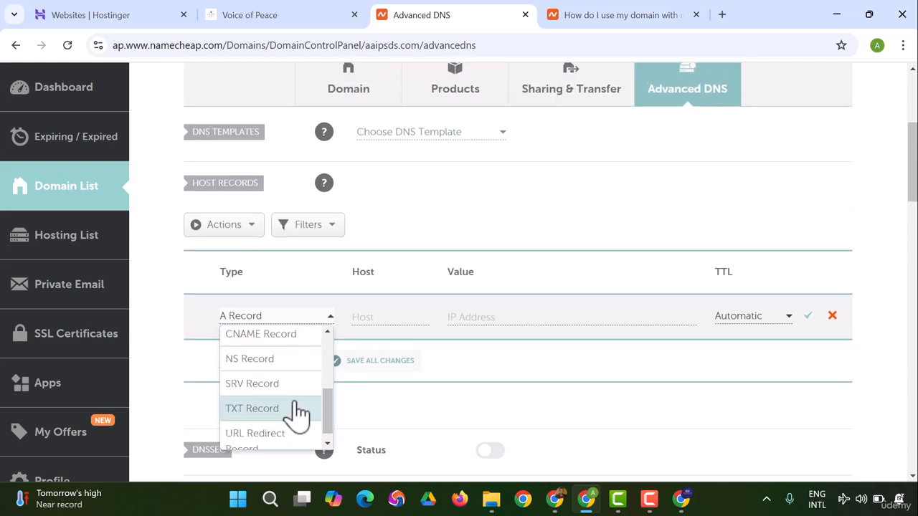
scroll(300, 420, up, 3)
scroll(303, 381, up, 5)
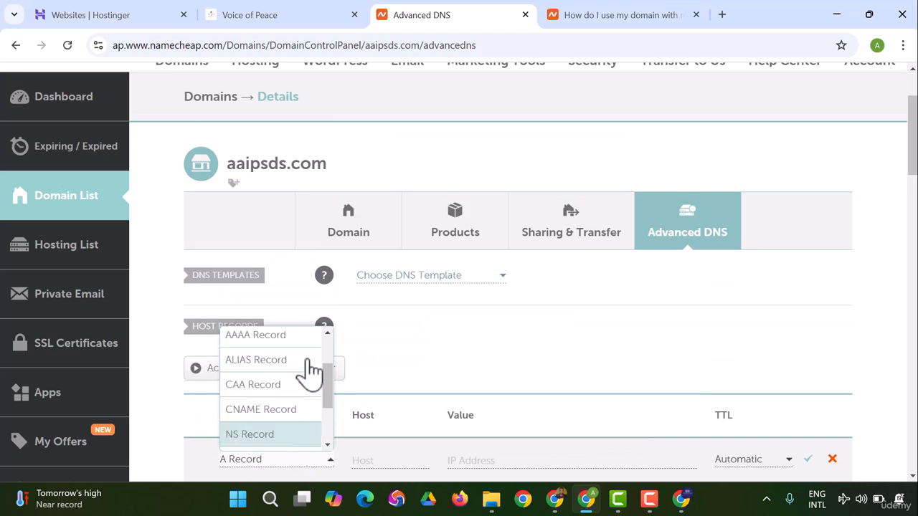
click(277, 340)
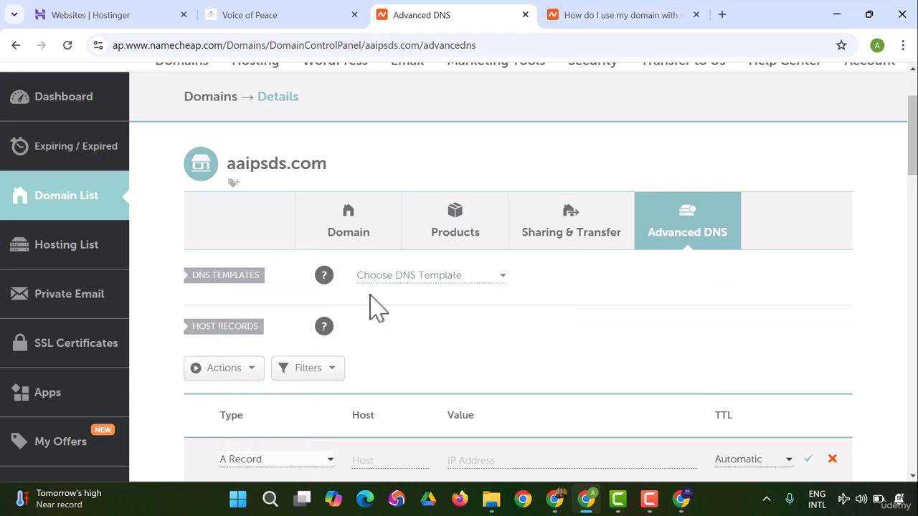
scroll(500, 297, down, 2)
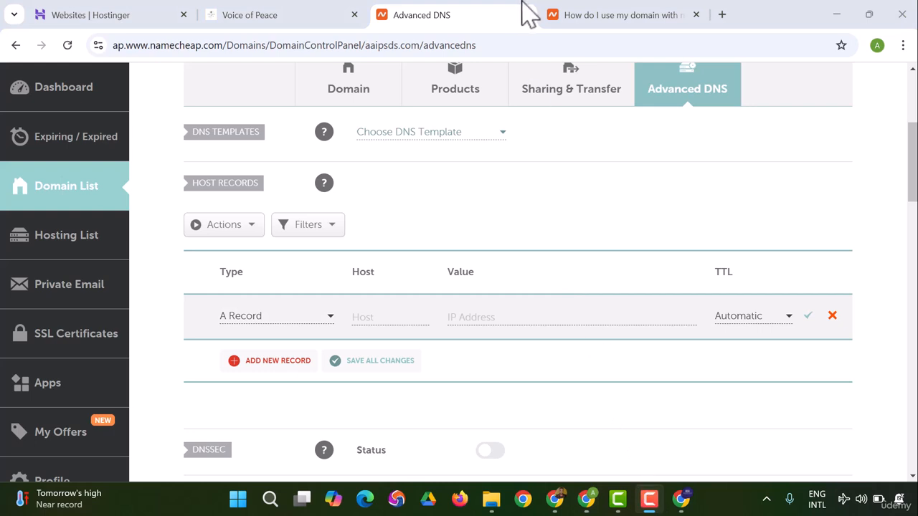
Step: Copy the address 216.239.32.21 from the Namecheap Blogger setup article and return to the Advanced DNS page
click(625, 21)
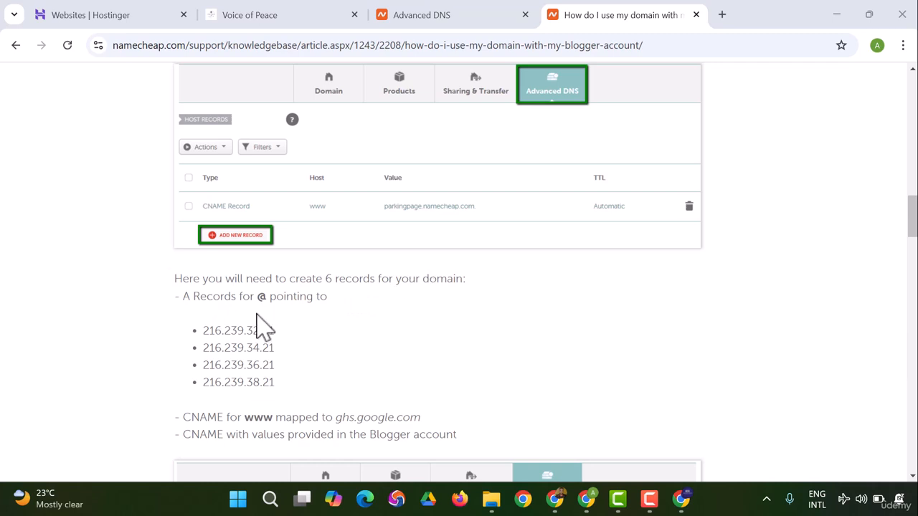
drag(201, 331, 303, 337)
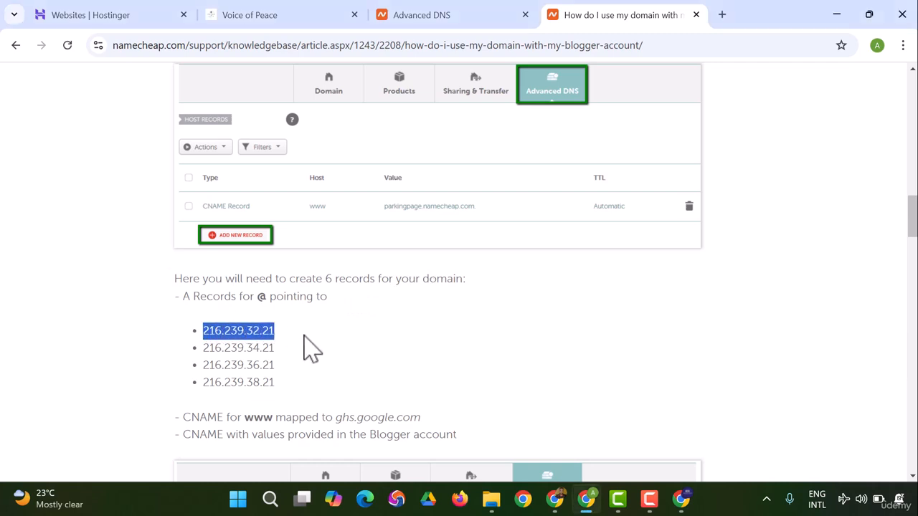
right_click(258, 331)
click(301, 180)
click(416, 15)
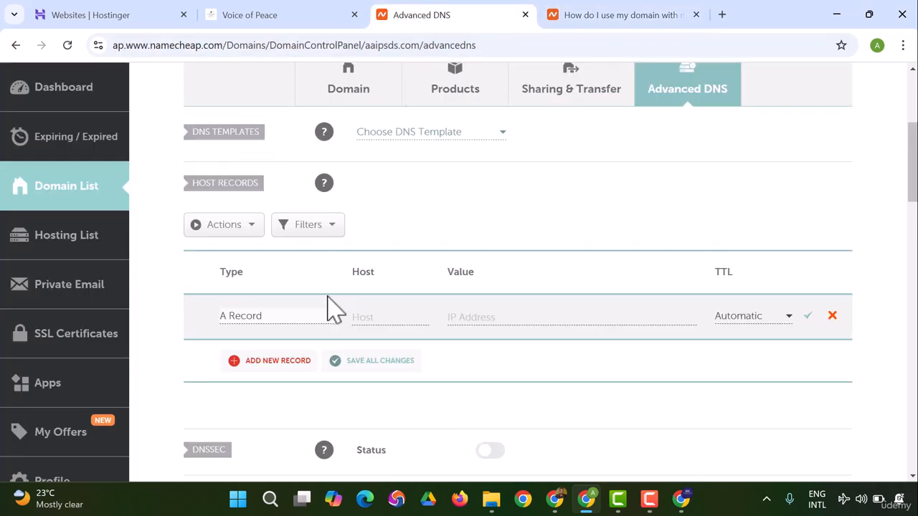
Step: Fill in the new A Record with host Google and value 216.239.32.21
click(361, 320)
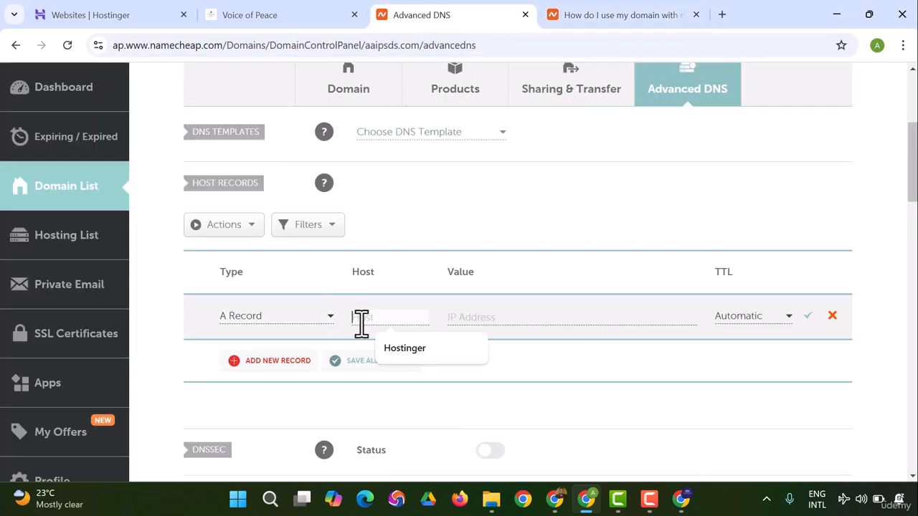
click(467, 318)
right_click(466, 317)
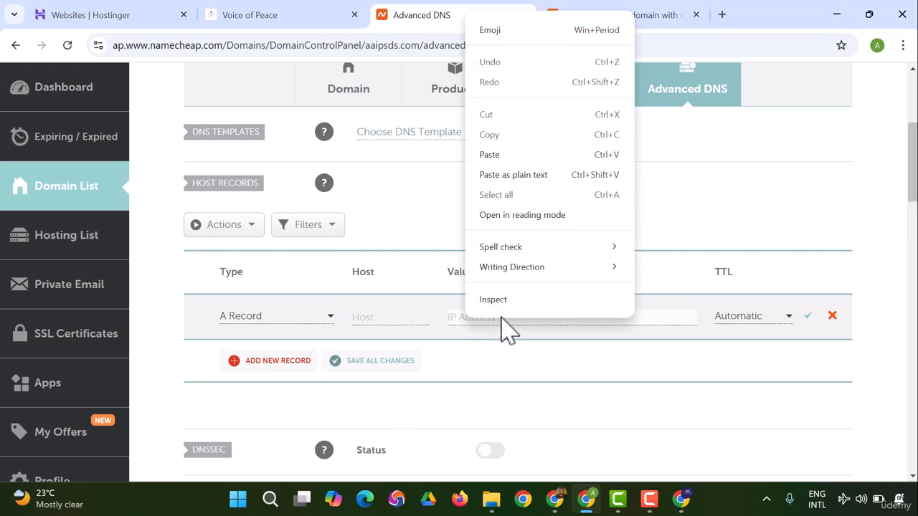
click(501, 155)
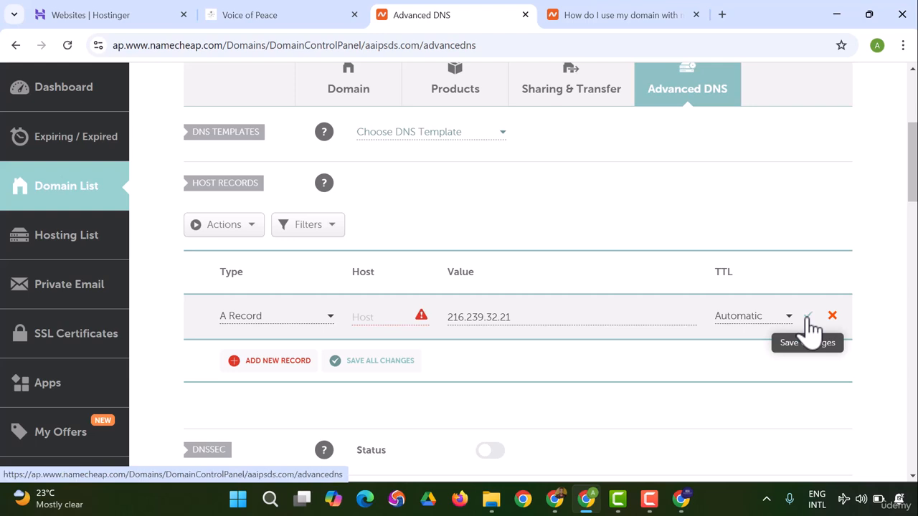
click(373, 321)
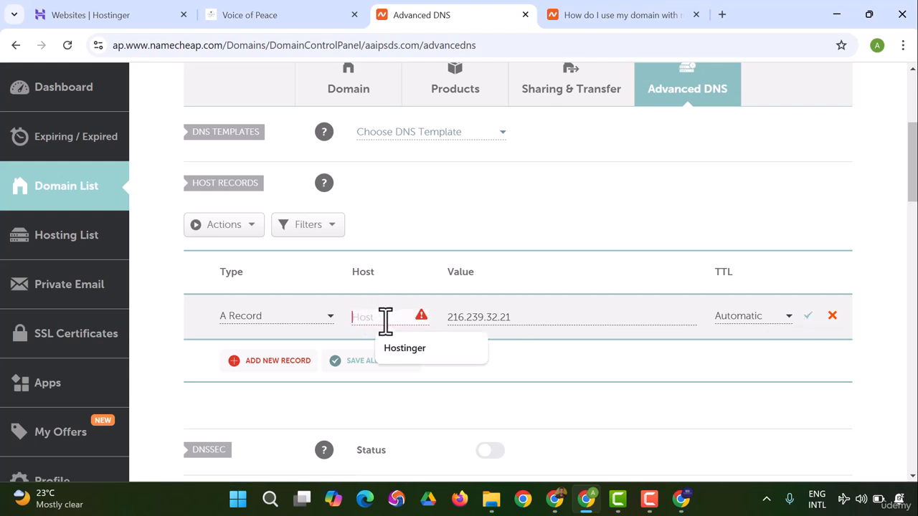
text(Googl)
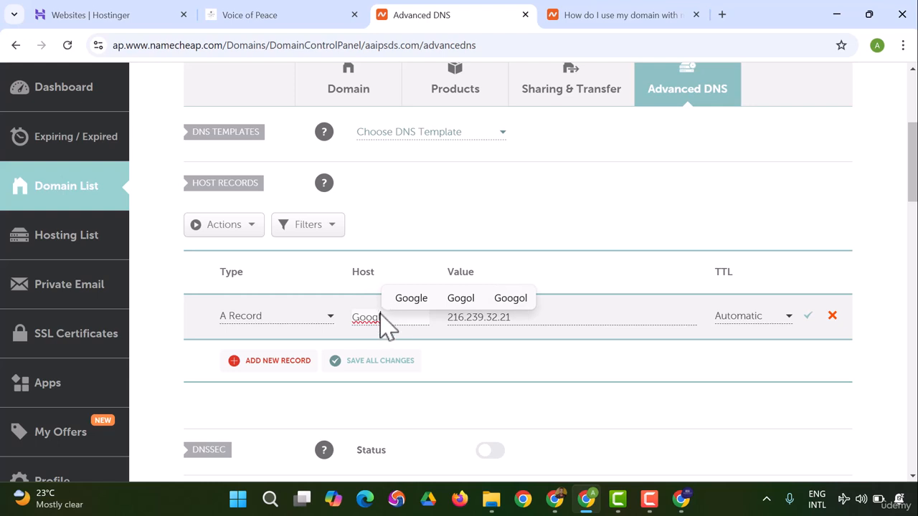
text(e)
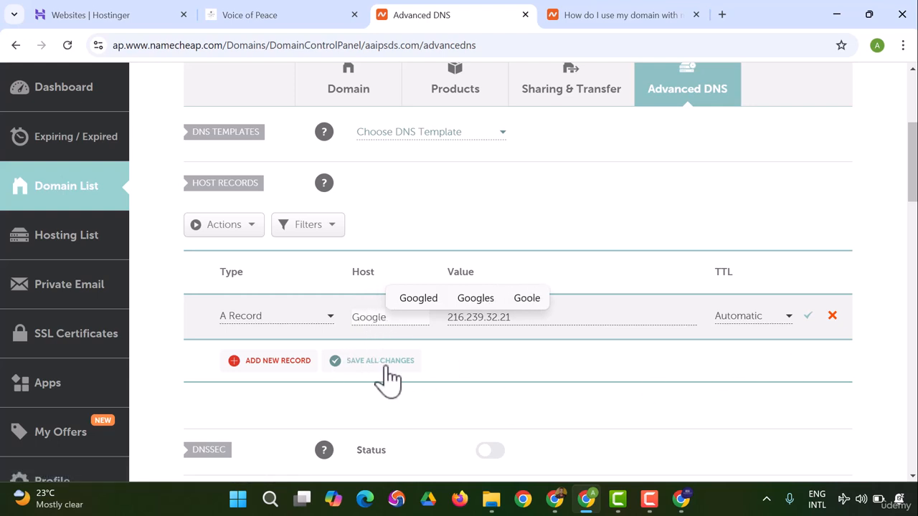
Step: Save the A Record for host Google to the host records
click(808, 317)
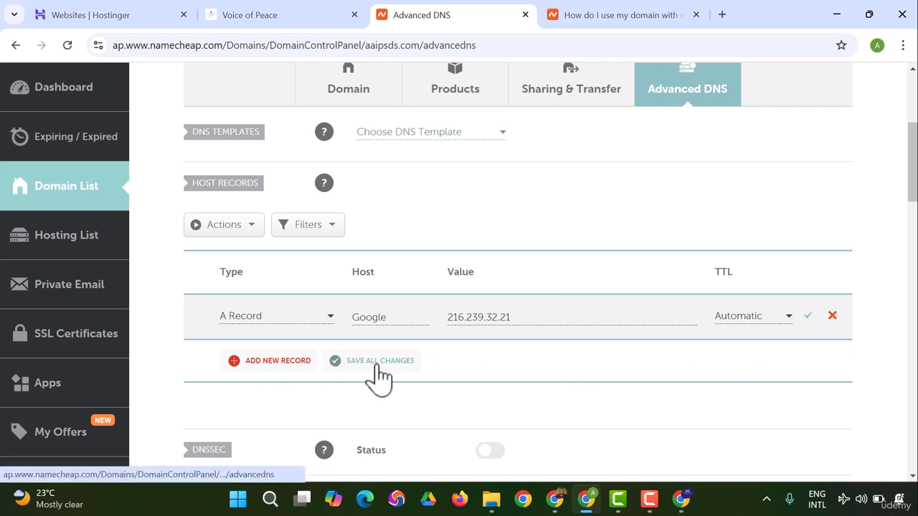
scroll(379, 376, down, 2)
scroll(380, 433, down, 2)
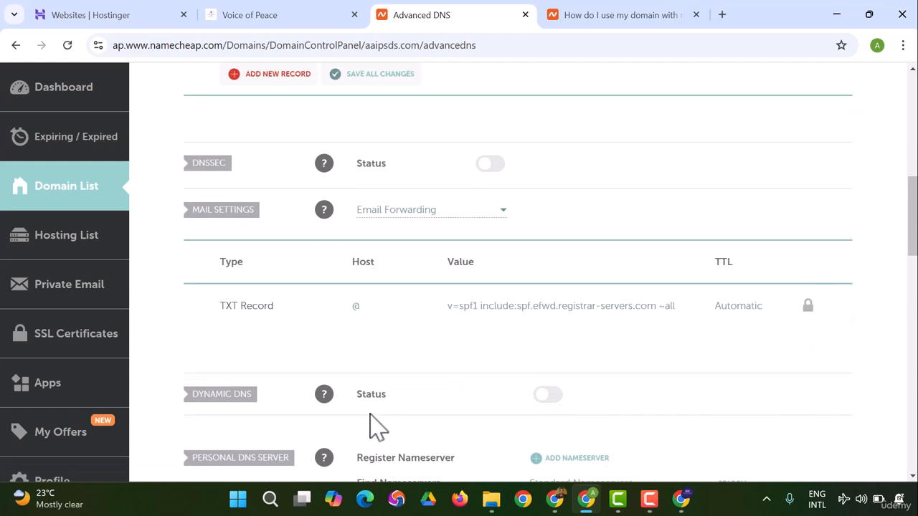
scroll(277, 293, down, 1)
scroll(342, 342, up, 6)
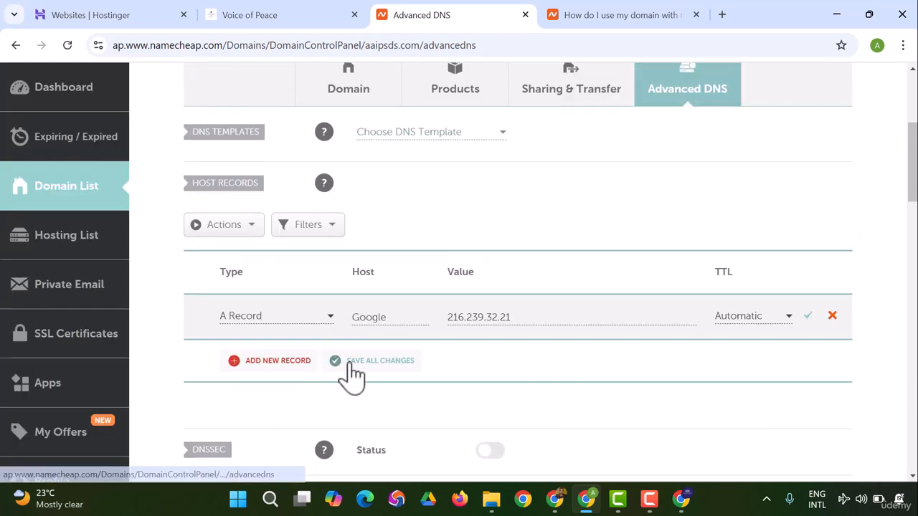
click(351, 371)
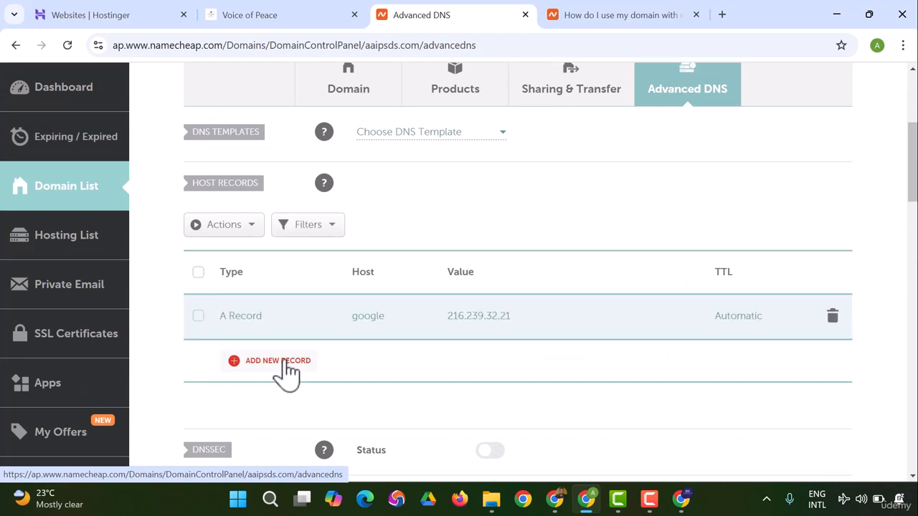
Step: Add another A Record row and check the required host values against the example host records in the Blogger setup article
click(287, 367)
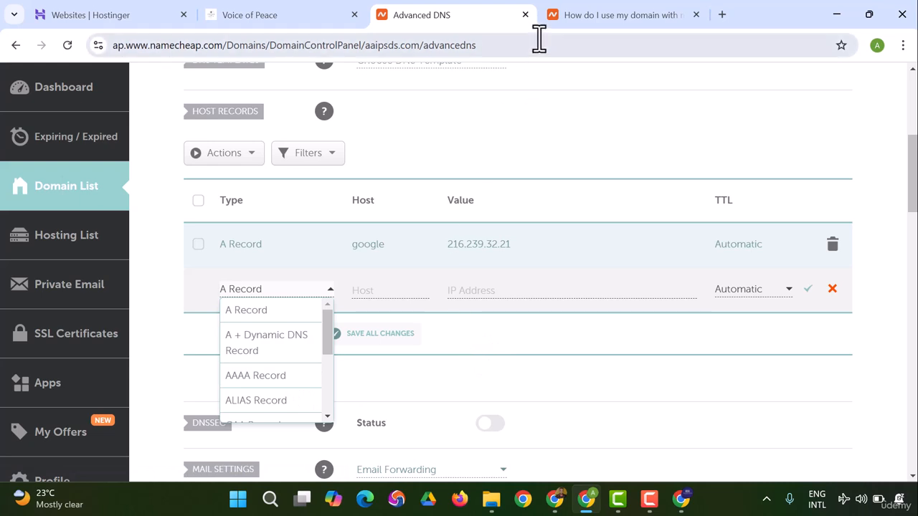
click(568, 16)
scroll(297, 277, down, 4)
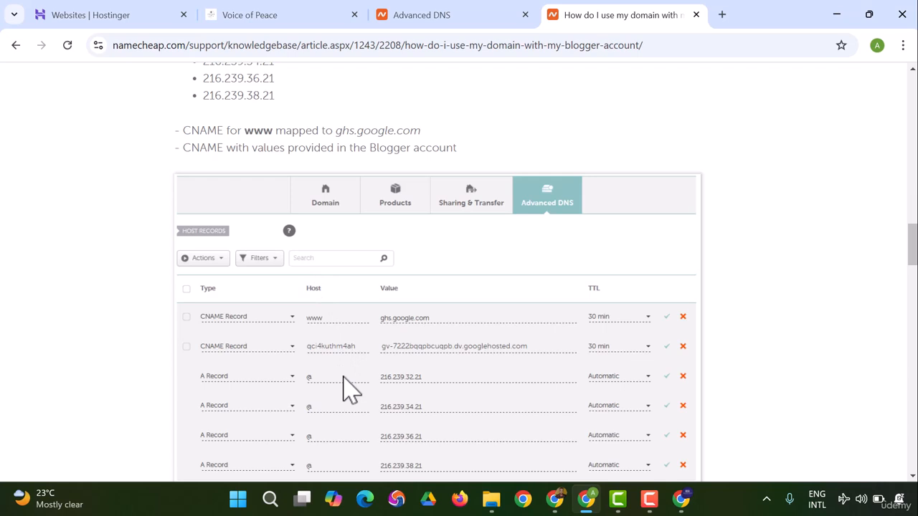
scroll(348, 390, down, 1)
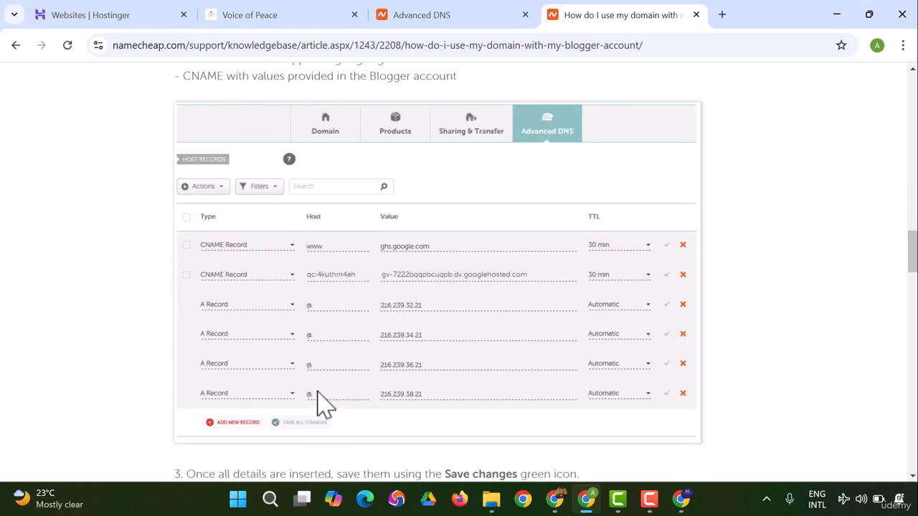
scroll(323, 373, up, 4)
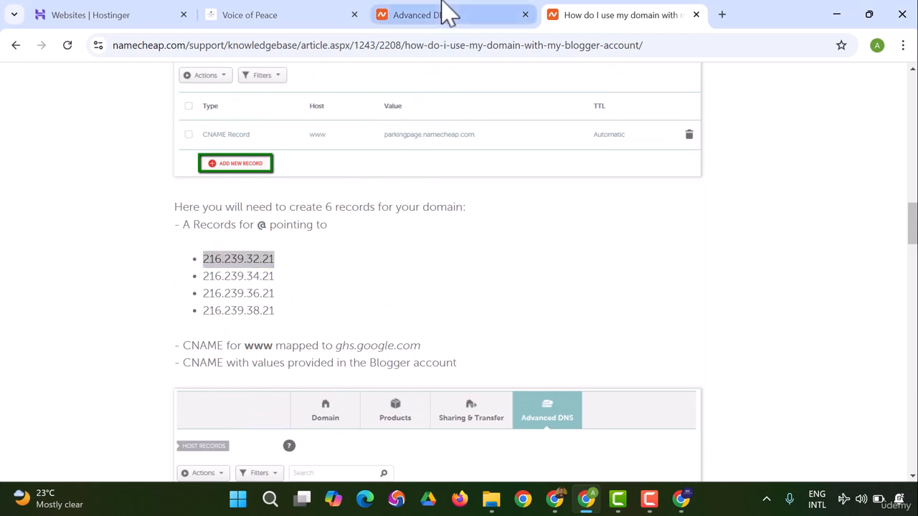
click(445, 11)
click(412, 379)
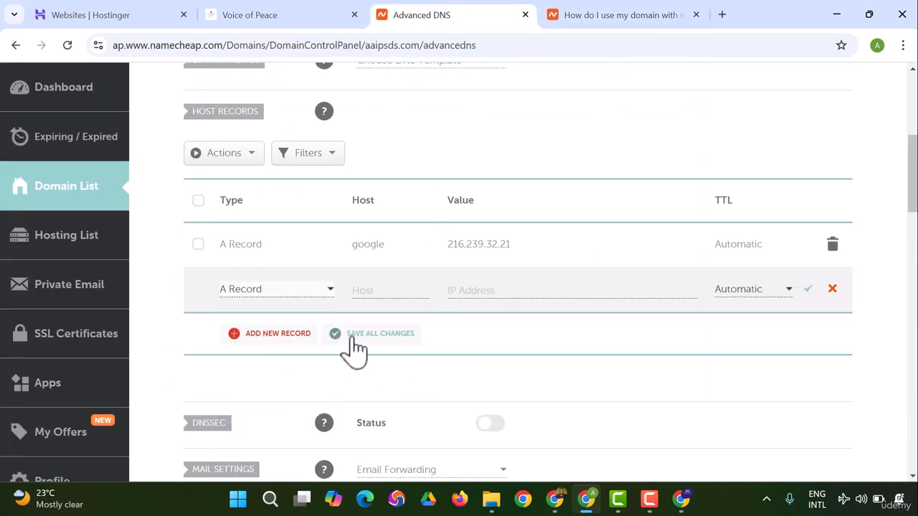
Step: Delete the A Record with host google from the host records and confirm the deletion
scroll(369, 349, down, 3)
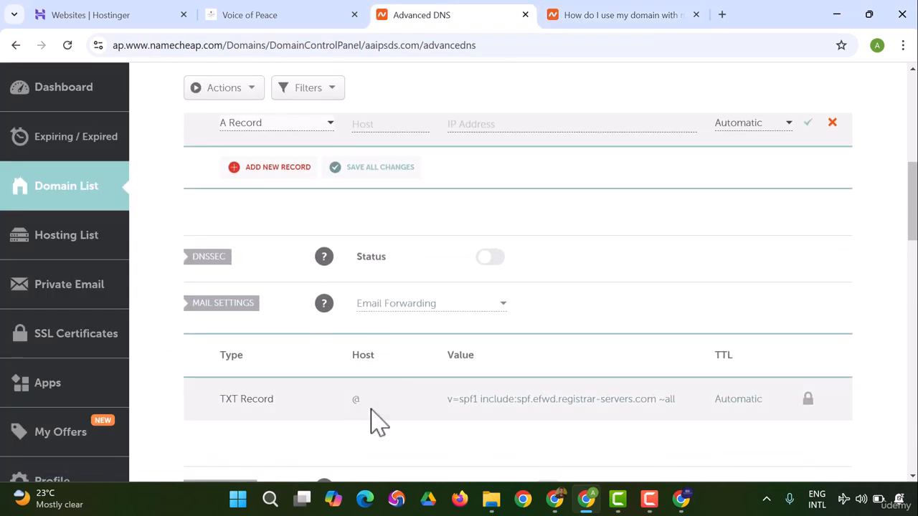
scroll(373, 405, down, 1)
scroll(369, 395, up, 3)
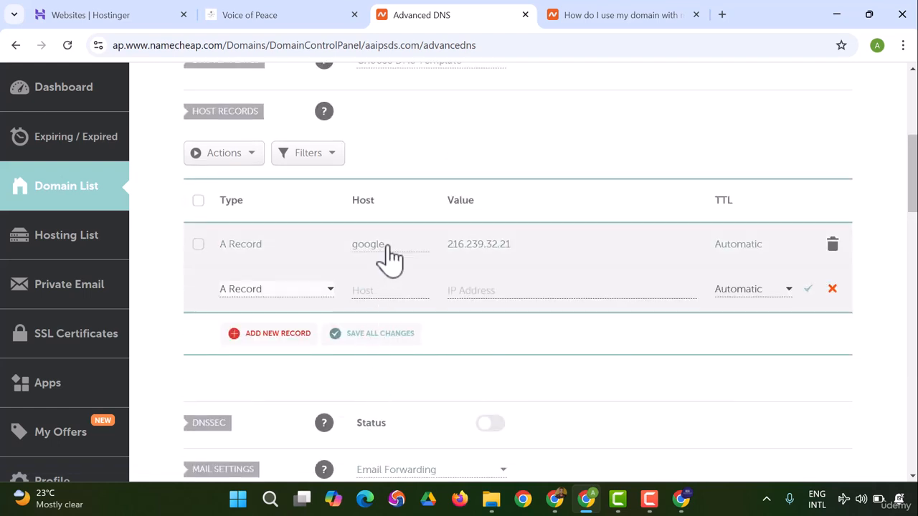
click(832, 246)
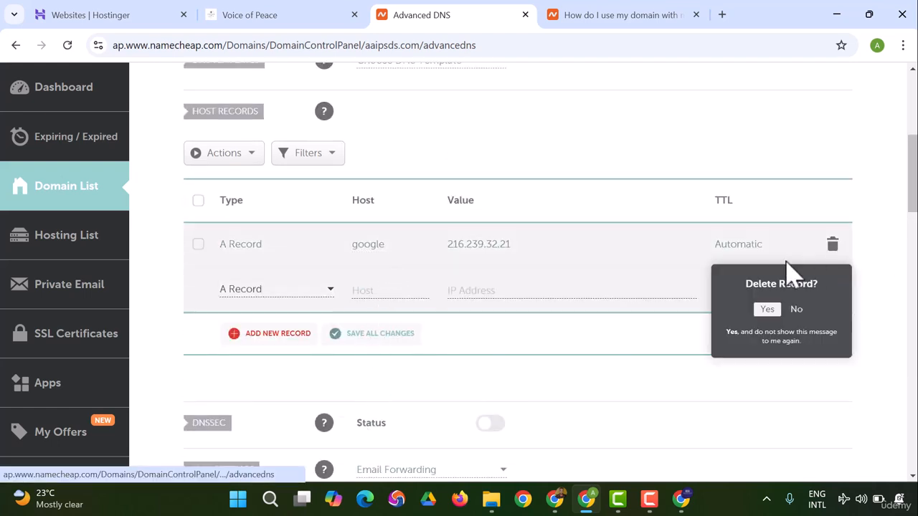
click(774, 316)
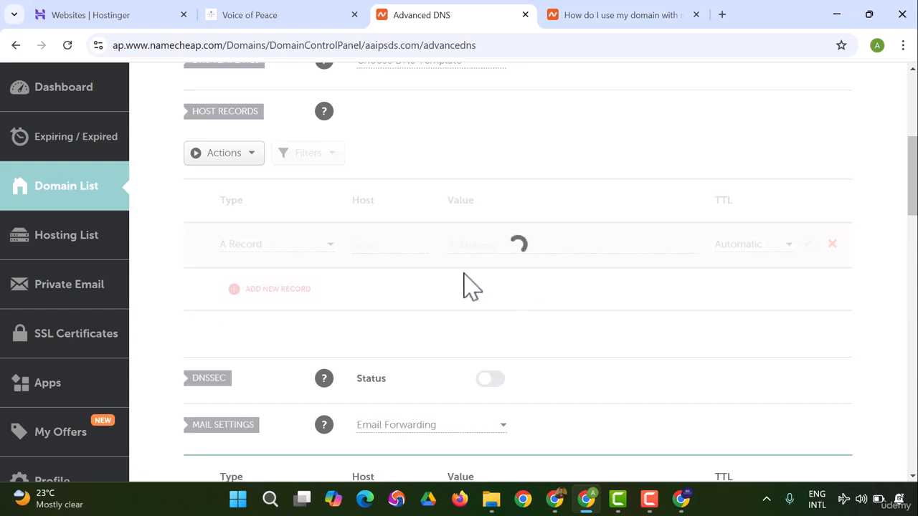
Step: Fill in the remaining A Record row with host @ and value 216.239.32.21, and save it
click(380, 245)
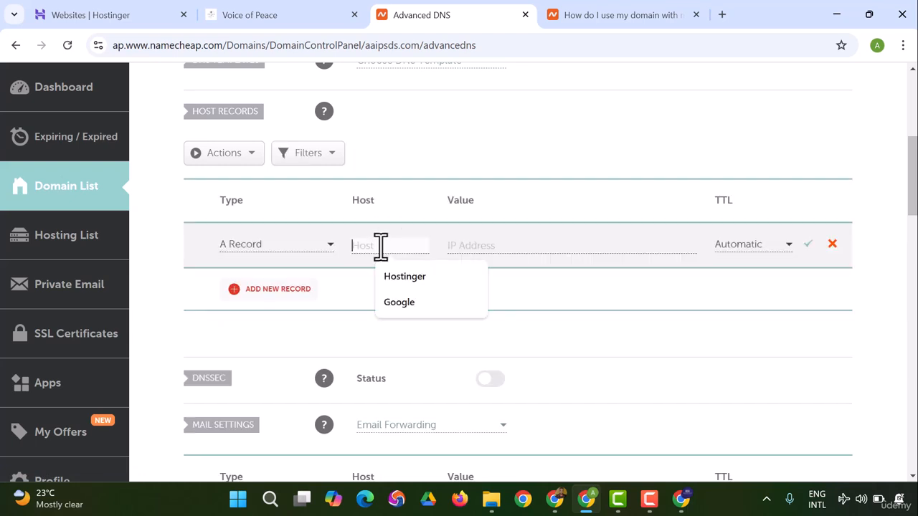
text(@)
click(517, 245)
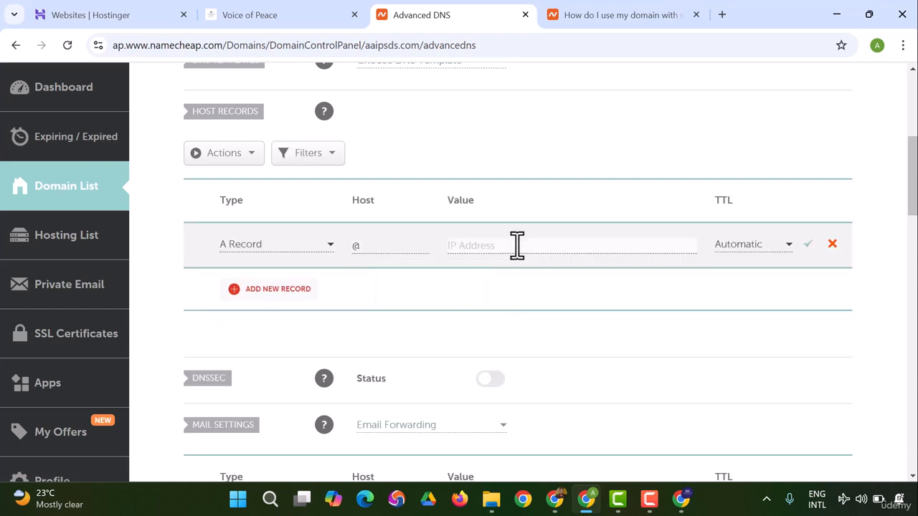
key(ctrl+v)
click(807, 244)
Step: Copy the IP address 216.239.34.21 from the Blogger setup article and return to the Advanced DNS page
click(574, 9)
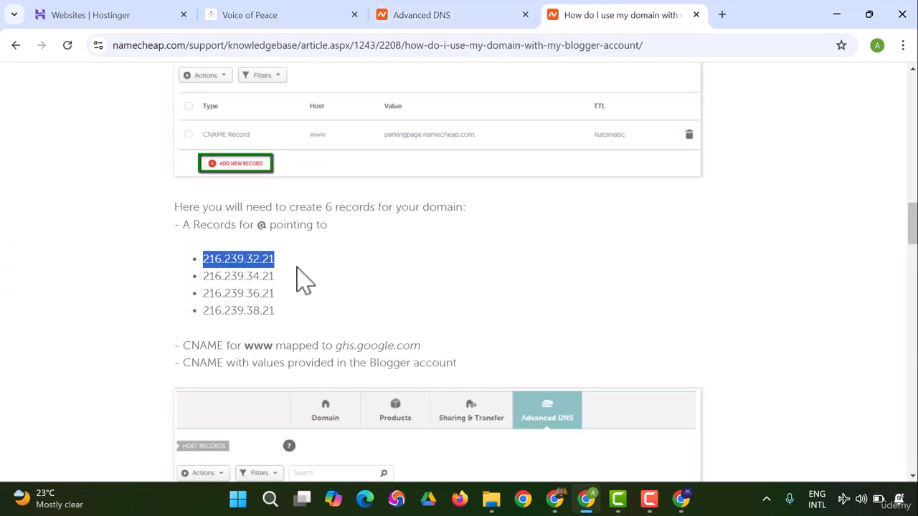
drag(208, 276, 287, 294)
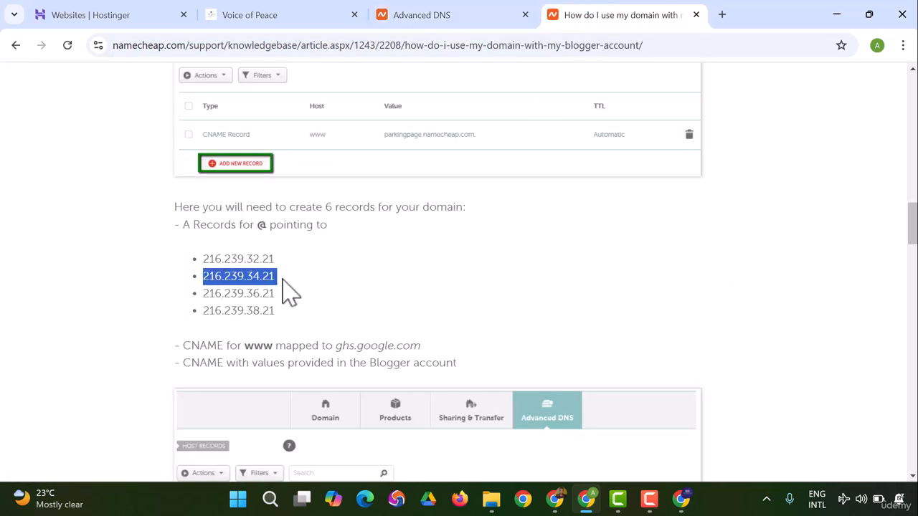
right_click(266, 282)
click(305, 289)
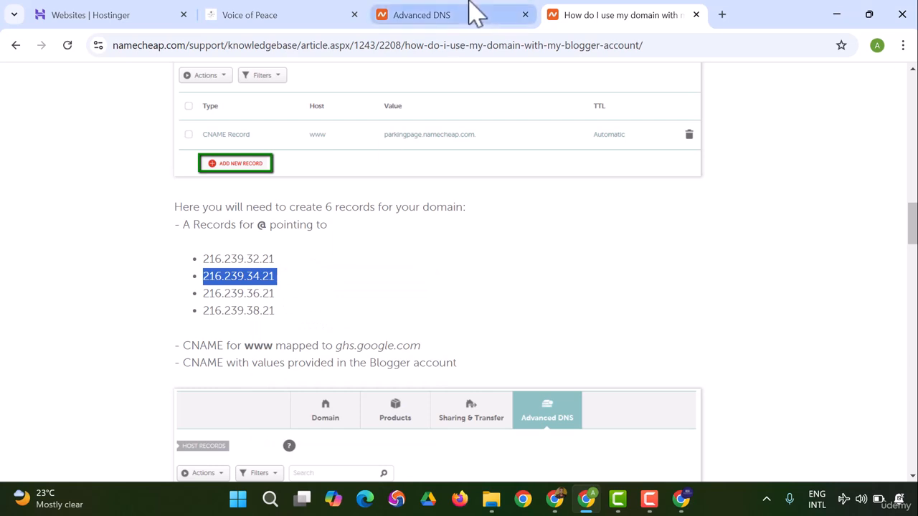
click(467, 12)
Step: Add an A Record with host @ and value 216.239.34.21 to the host records and save it
click(297, 291)
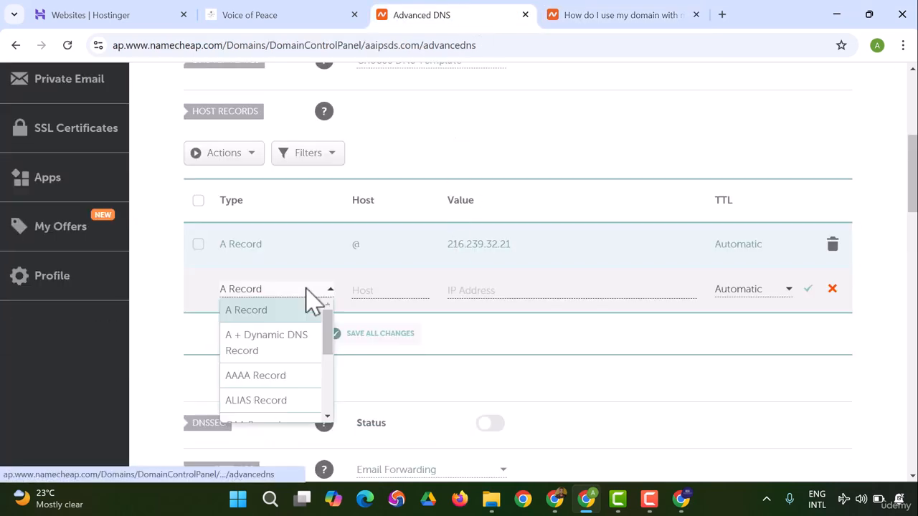
click(367, 301)
click(373, 292)
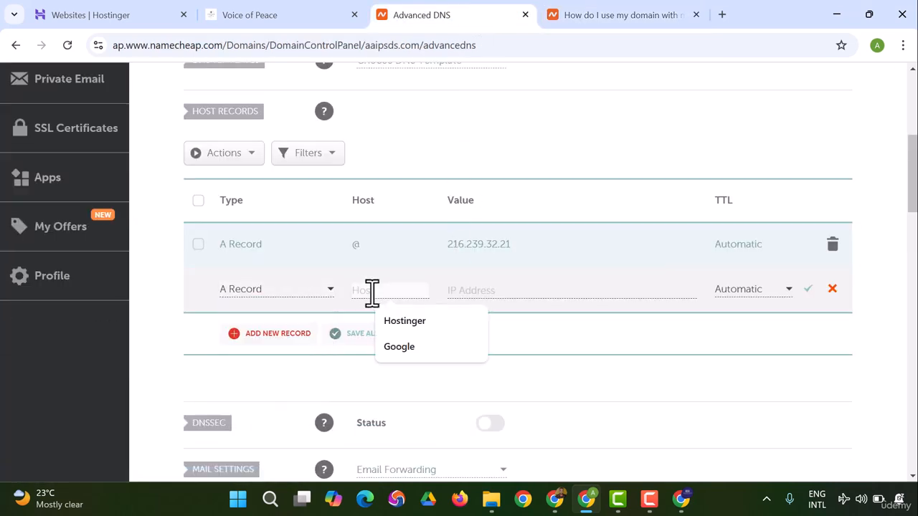
text(@)
click(537, 290)
key(ctrl+v)
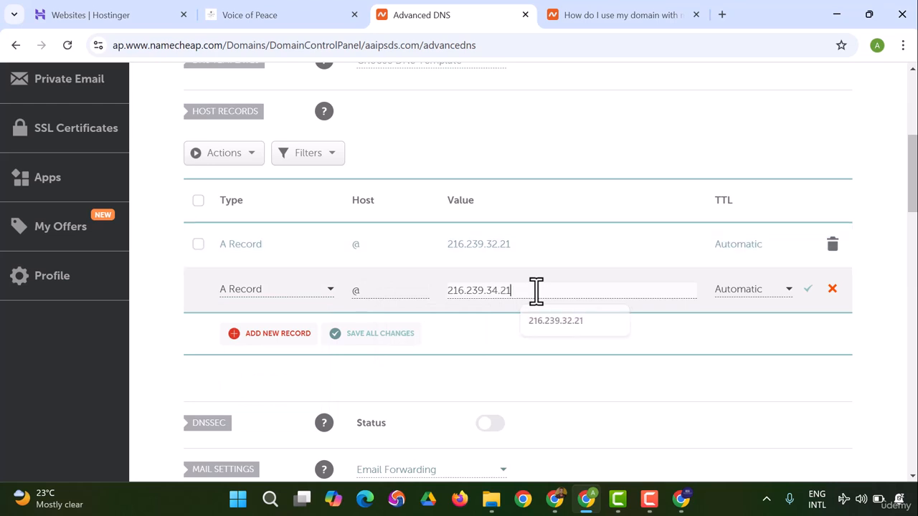
click(809, 289)
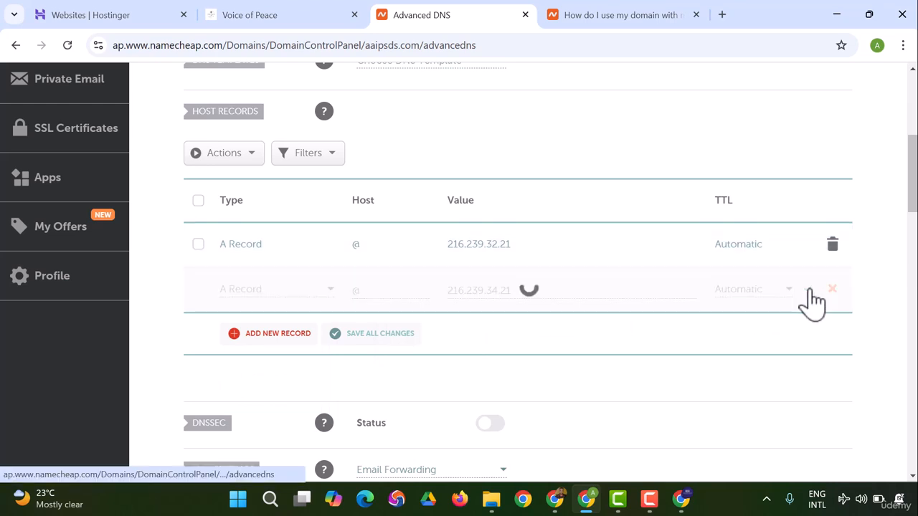
click(601, 13)
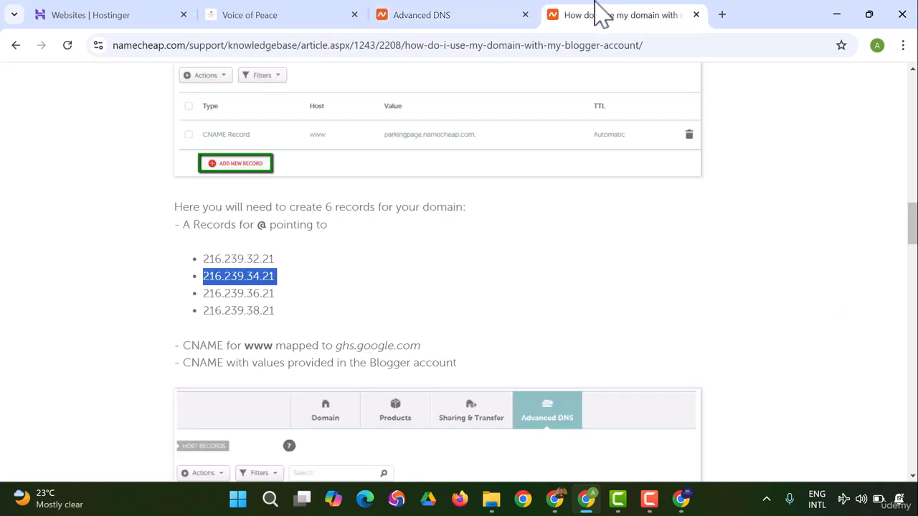
drag(208, 287, 251, 300)
click(649, 499)
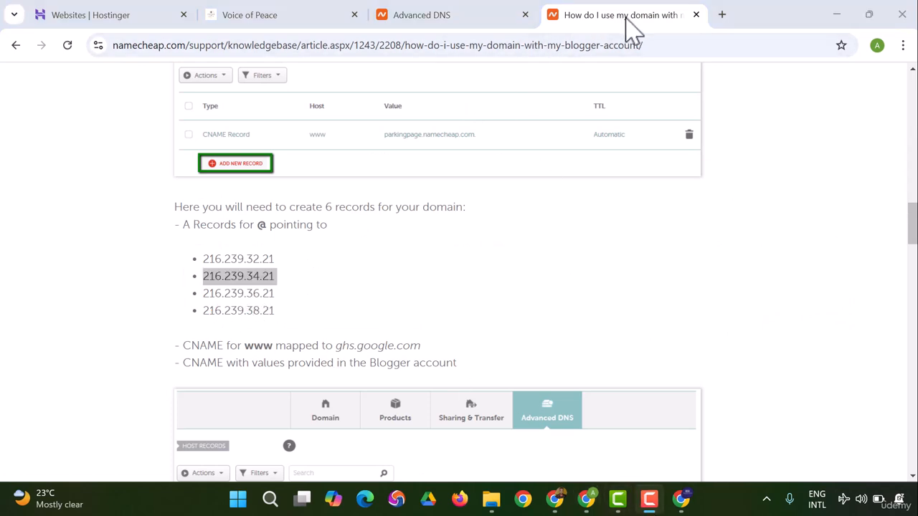
key(super)
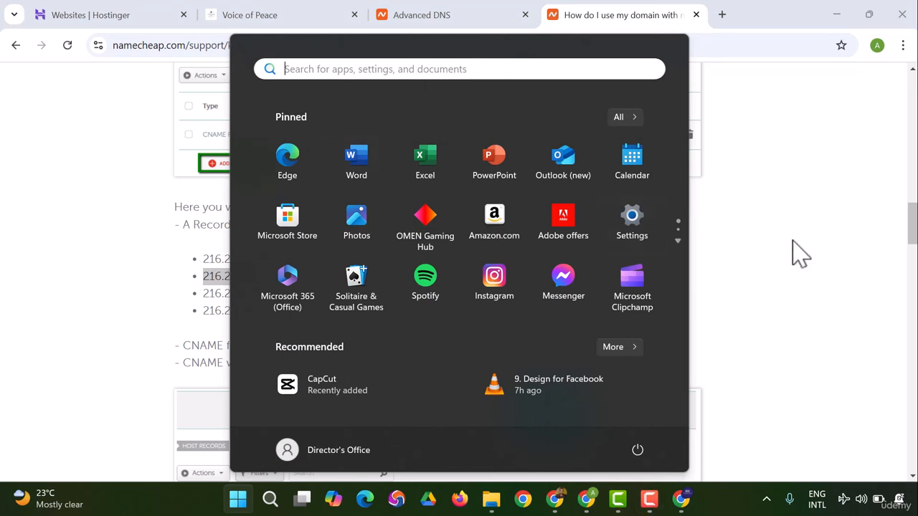
click(849, 262)
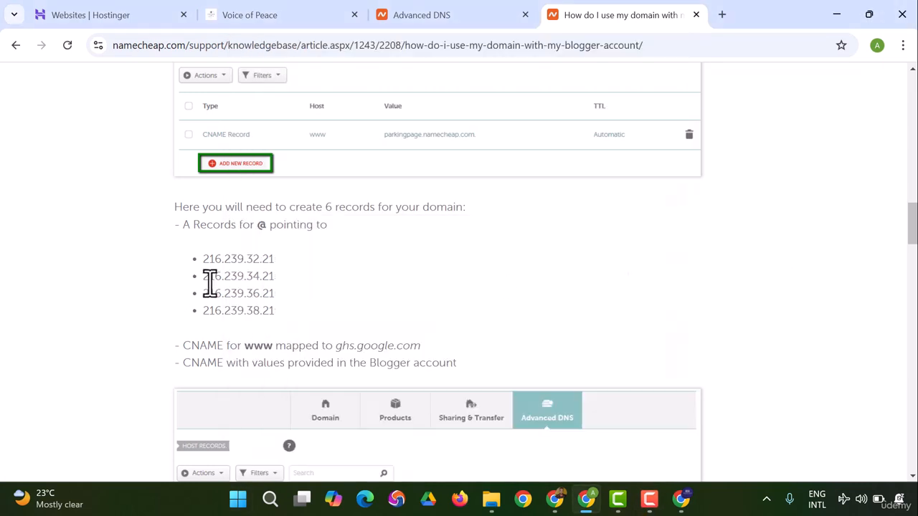
drag(216, 282, 287, 294)
right_click(264, 283)
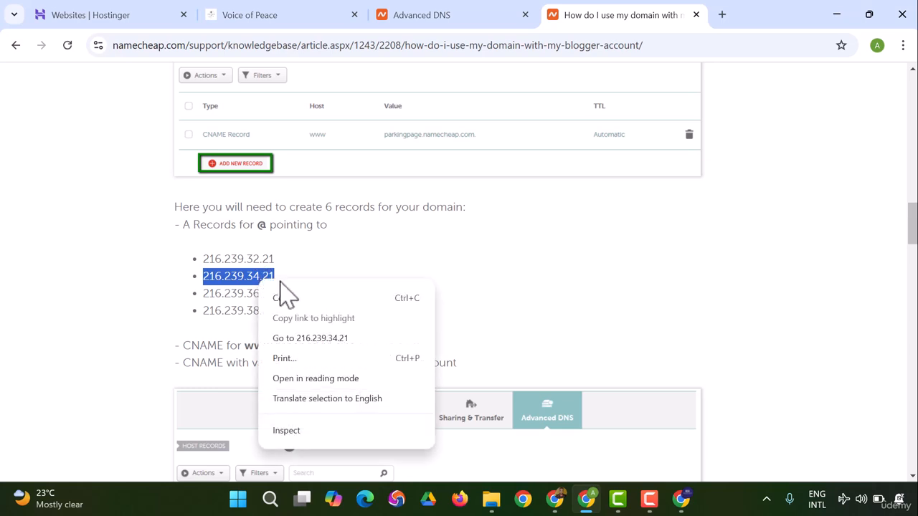
click(291, 297)
click(511, 13)
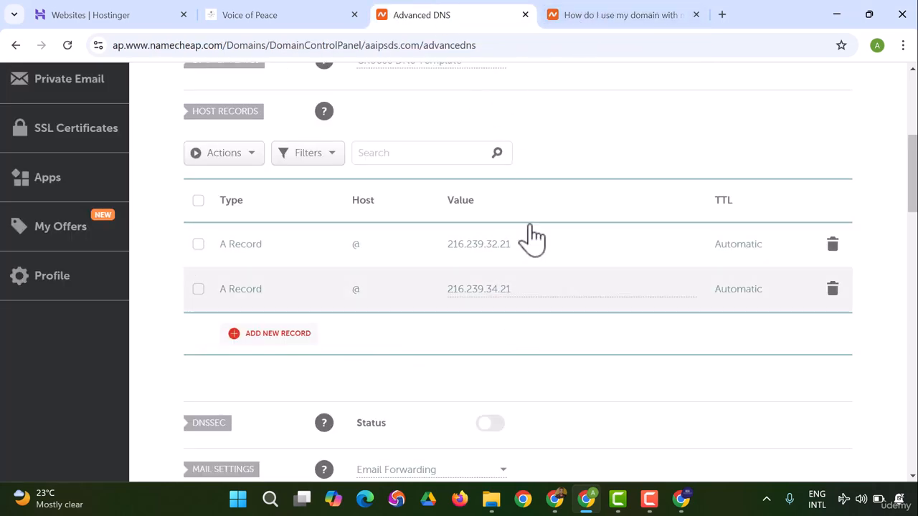
Step: Copy the IP address 216.239.36.21 from the Blogger setup article and return to the Advanced DNS page
click(607, 15)
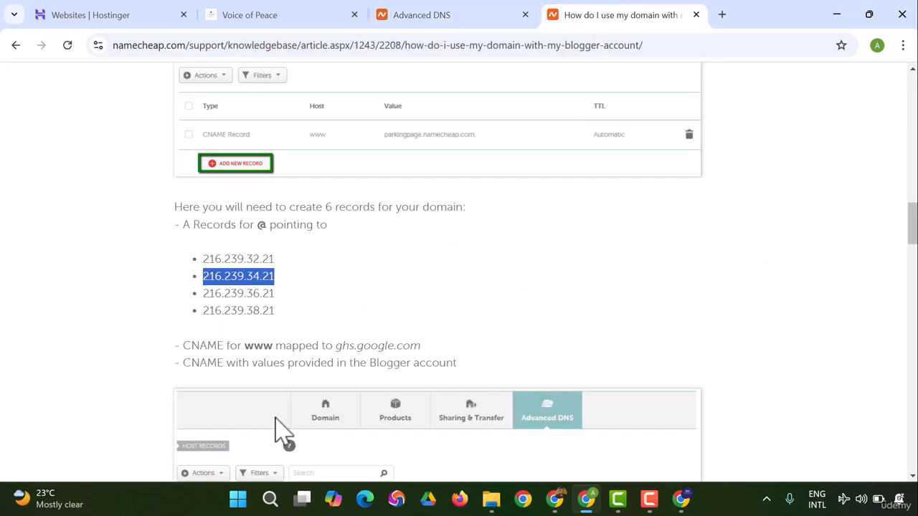
drag(203, 295, 277, 294)
right_click(246, 298)
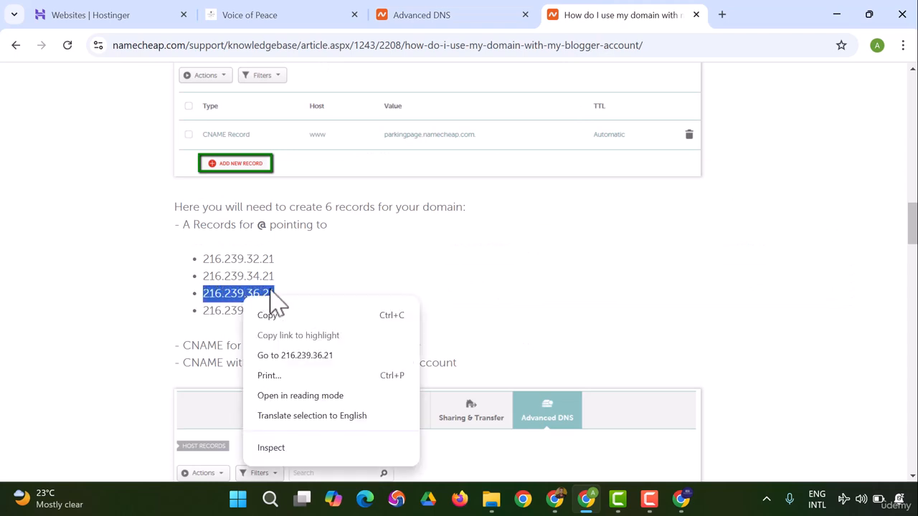
click(282, 316)
click(420, 14)
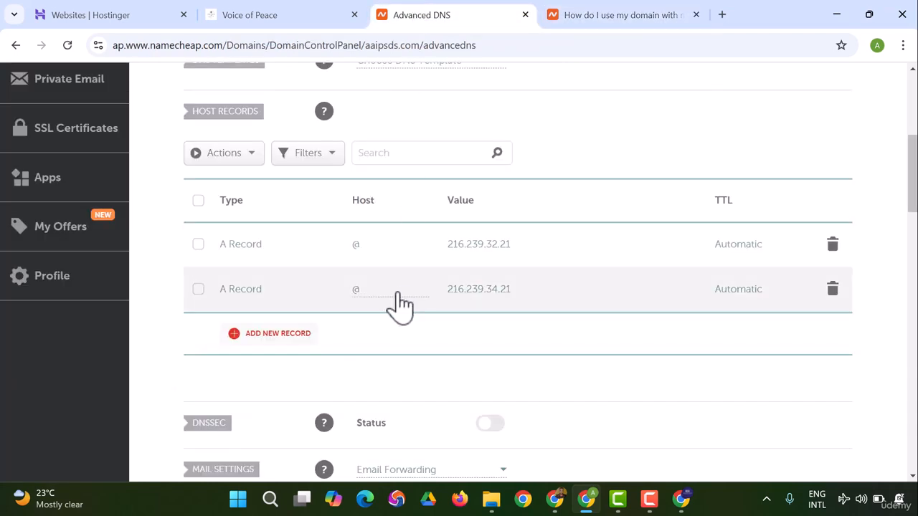
Step: Add an A Record with host @ and value 216.239.36.21 to the host records and save it
click(292, 335)
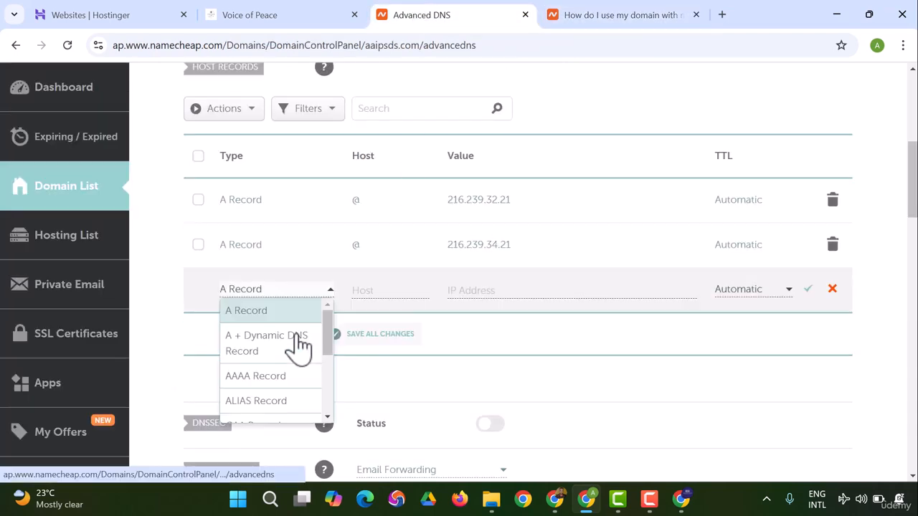
click(265, 320)
click(376, 289)
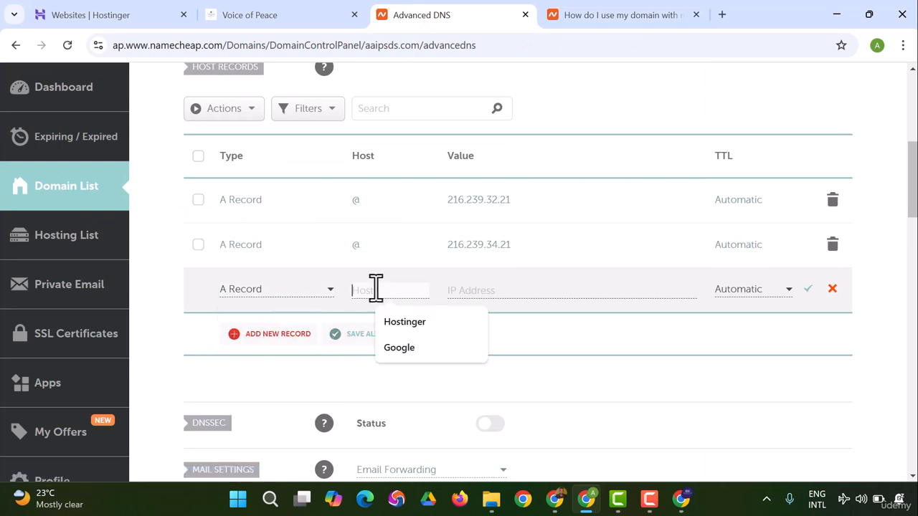
text(@)
click(500, 290)
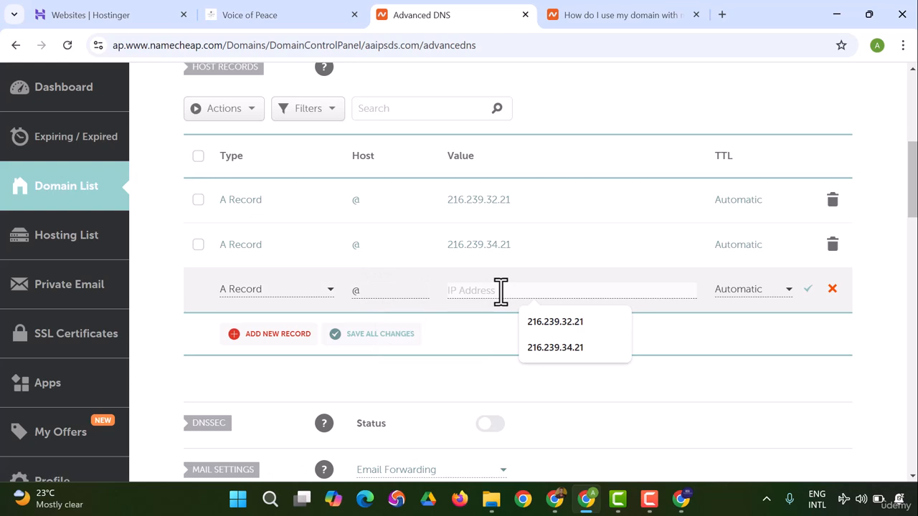
text(216.239.36.21)
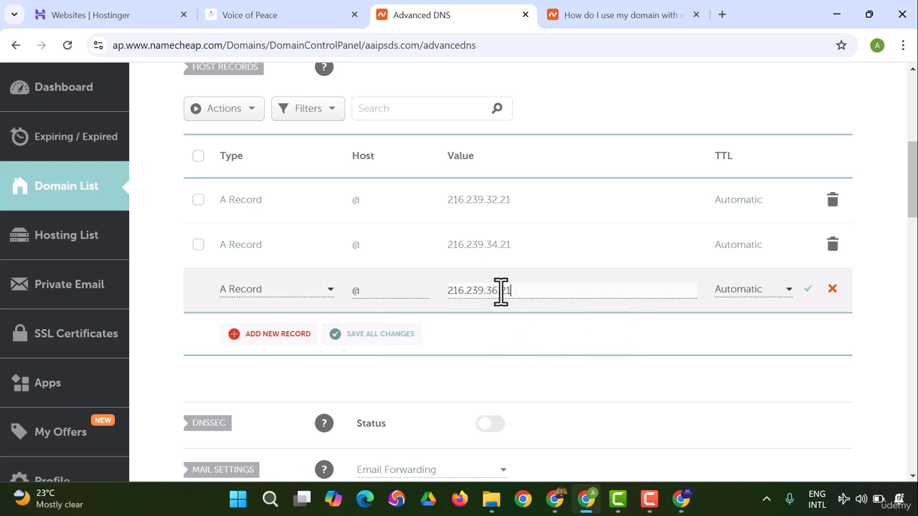
click(813, 292)
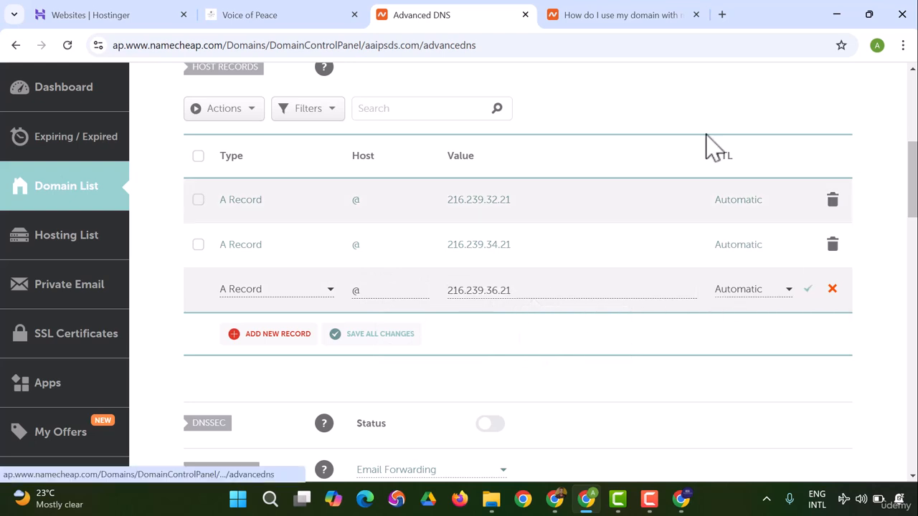
Step: Copy the IP address 216.239.38.21 from the Blogger setup article and return to the Advanced DNS page
click(619, 14)
scroll(244, 283, down, 1)
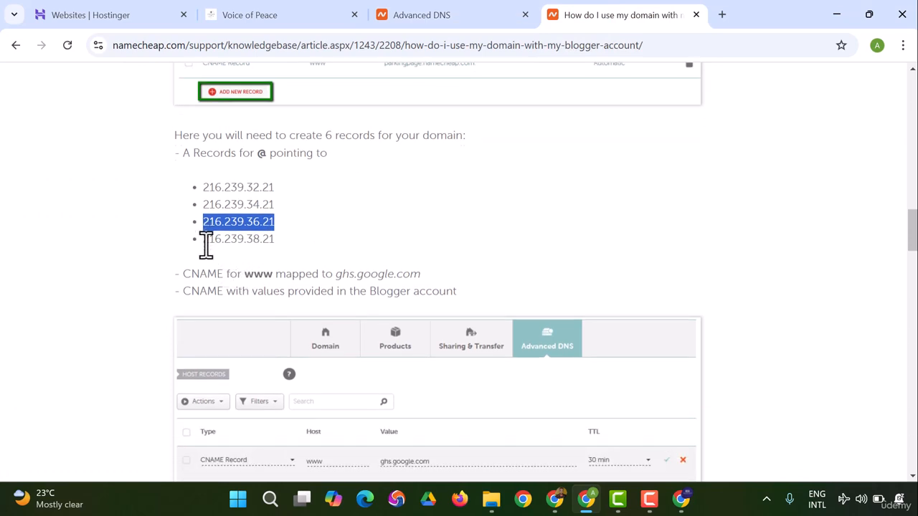
drag(205, 242, 321, 256)
right_click(251, 244)
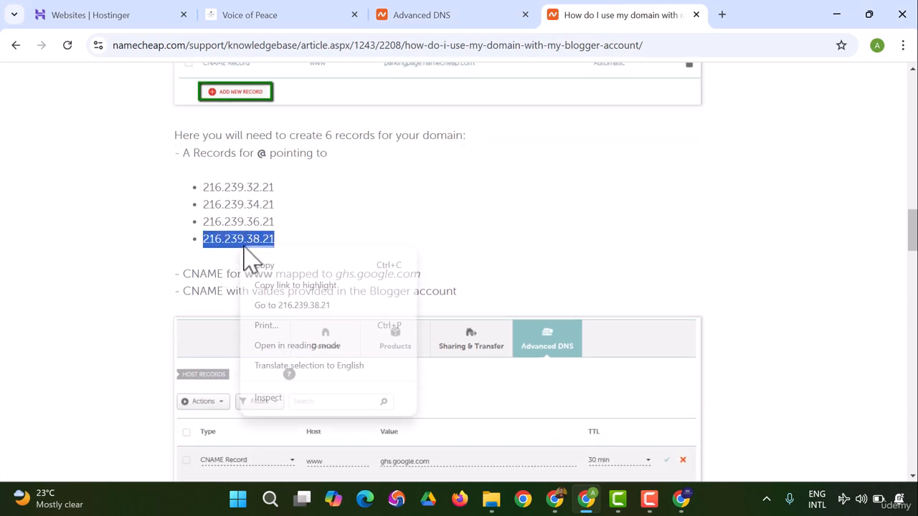
click(273, 264)
click(438, 15)
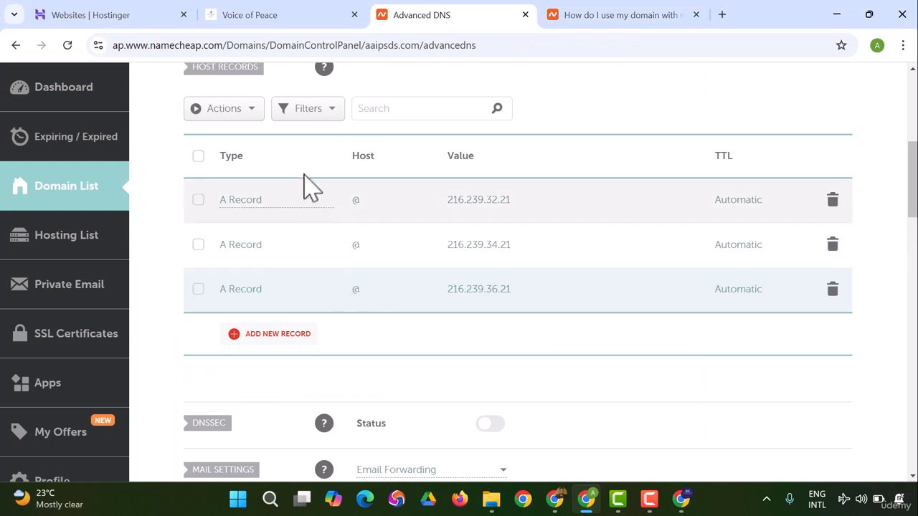
Step: Add an A Record with host @ and value 216.239.38.21 to the host records and save it
click(252, 336)
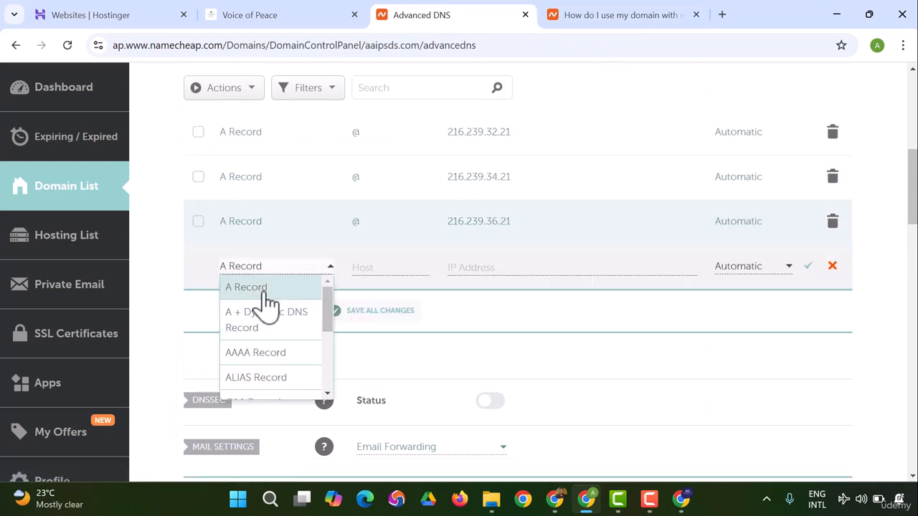
click(261, 290)
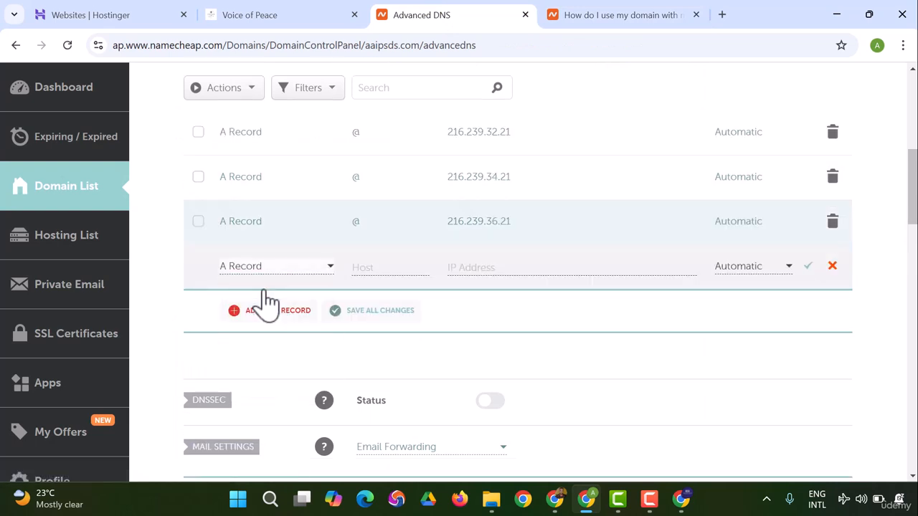
click(395, 268)
text(@)
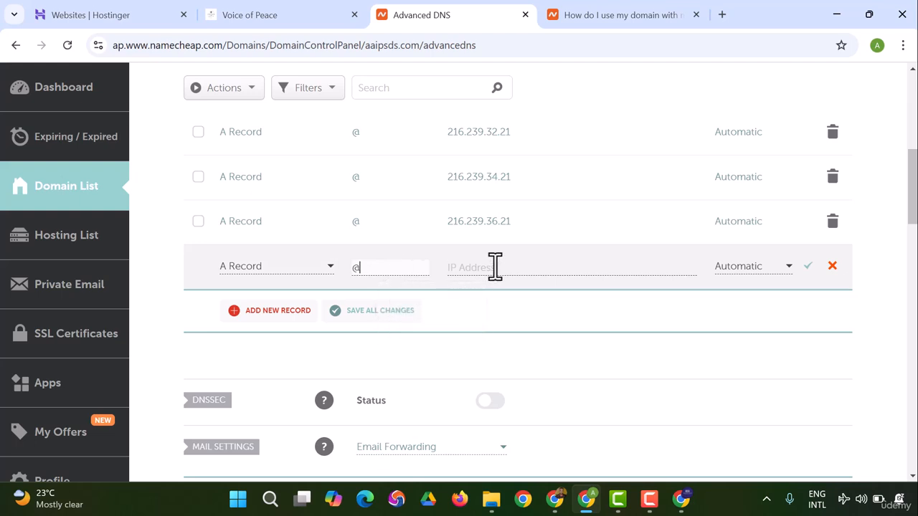
click(494, 266)
key(ctrl+v)
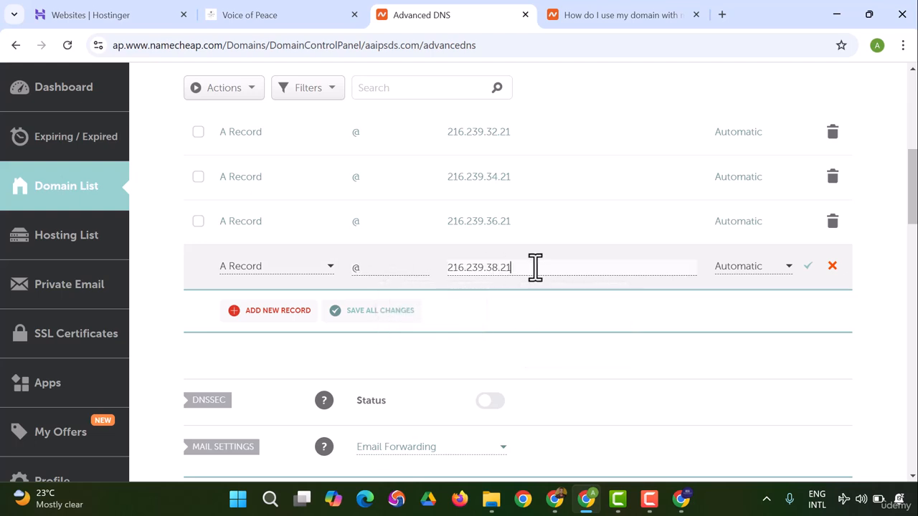
click(809, 267)
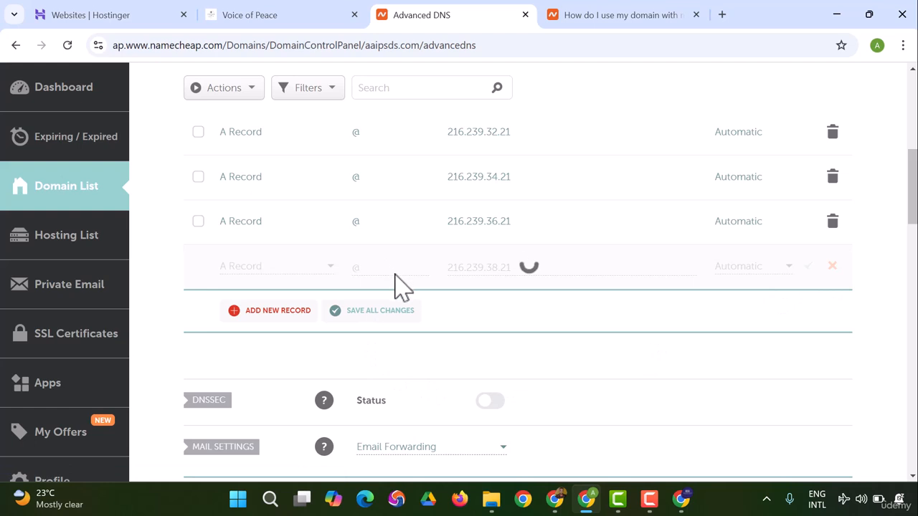
Step: Add another row to the host records and look through the record types available for it
scroll(434, 259, down, 3)
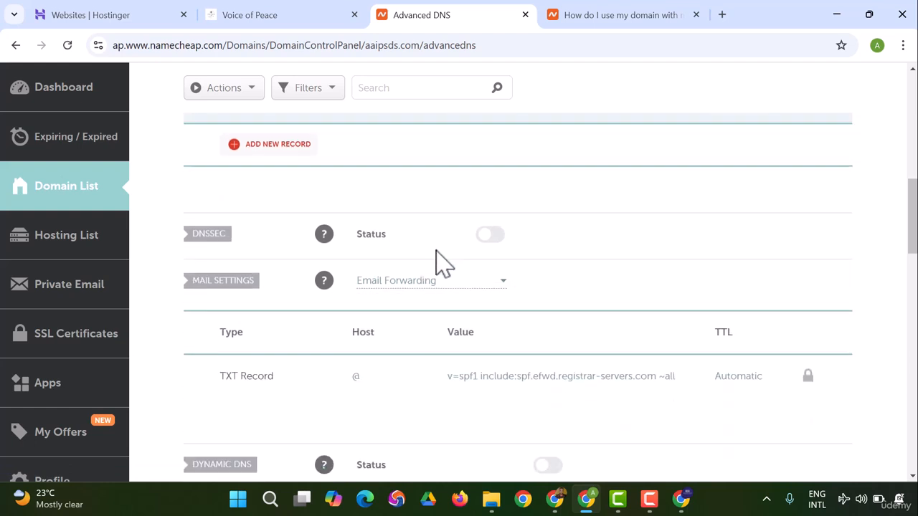
scroll(435, 251, down, 1)
scroll(436, 263, up, 3)
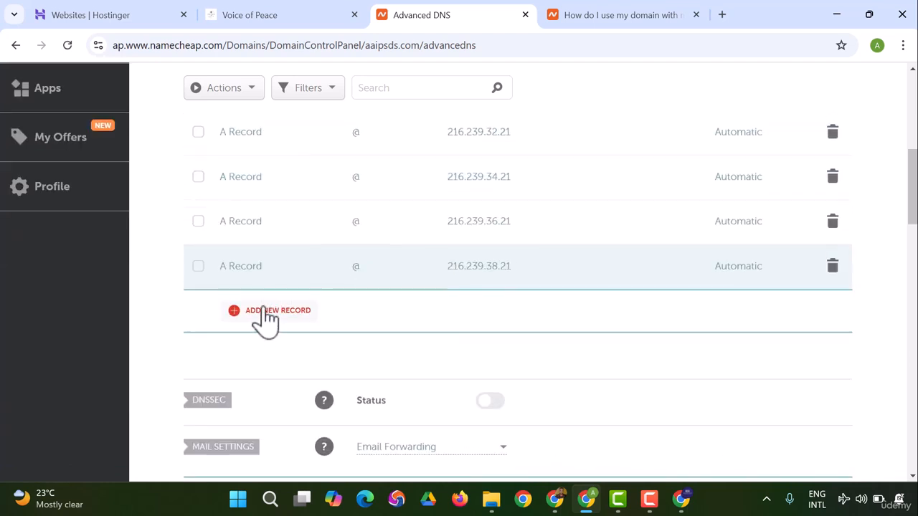
scroll(262, 190, up, 3)
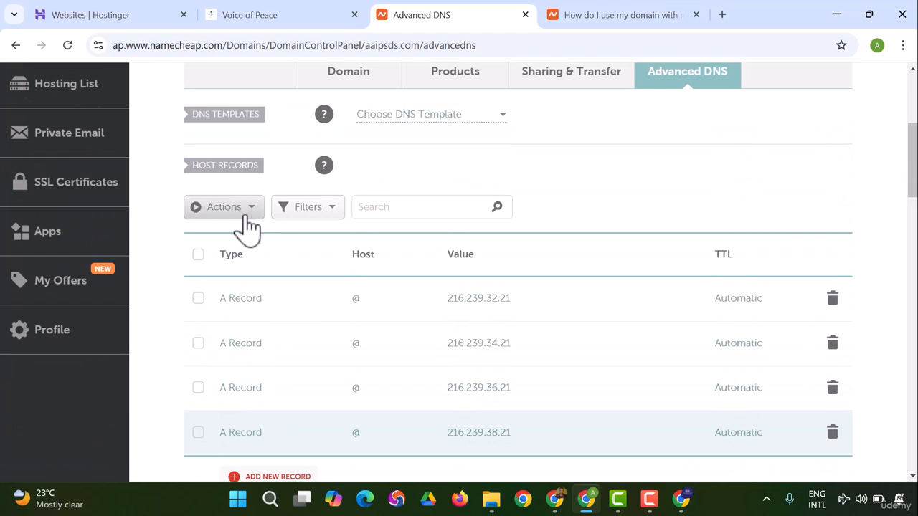
scroll(283, 337, down, 3)
click(268, 312)
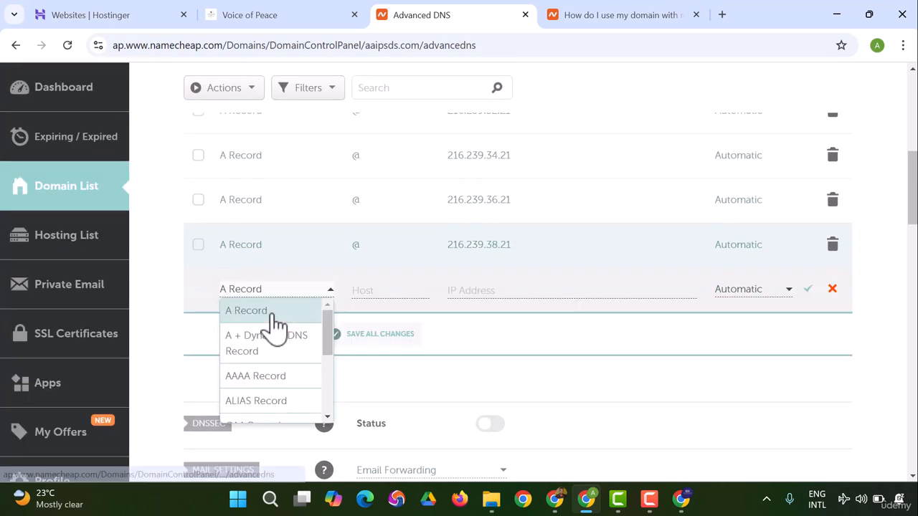
scroll(283, 344, down, 3)
scroll(290, 347, down, 1)
scroll(294, 391, up, 6)
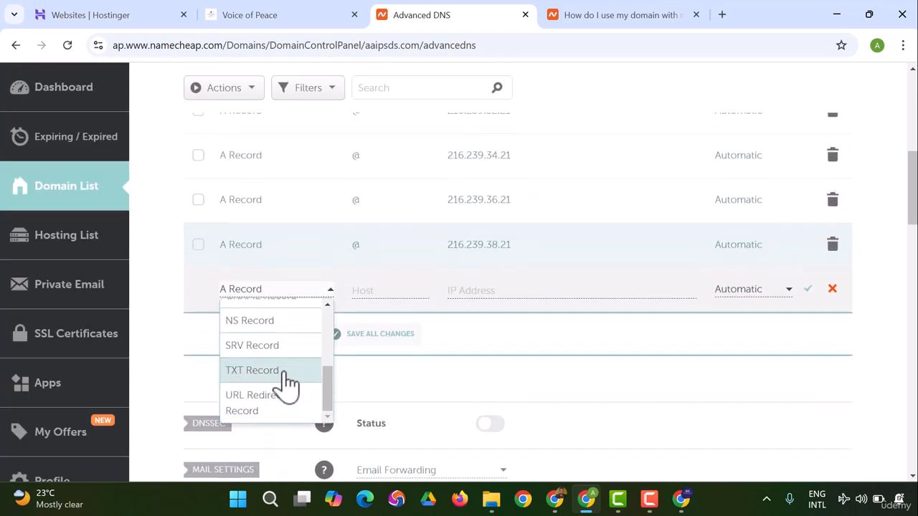
scroll(287, 384, down, 2)
scroll(281, 385, up, 4)
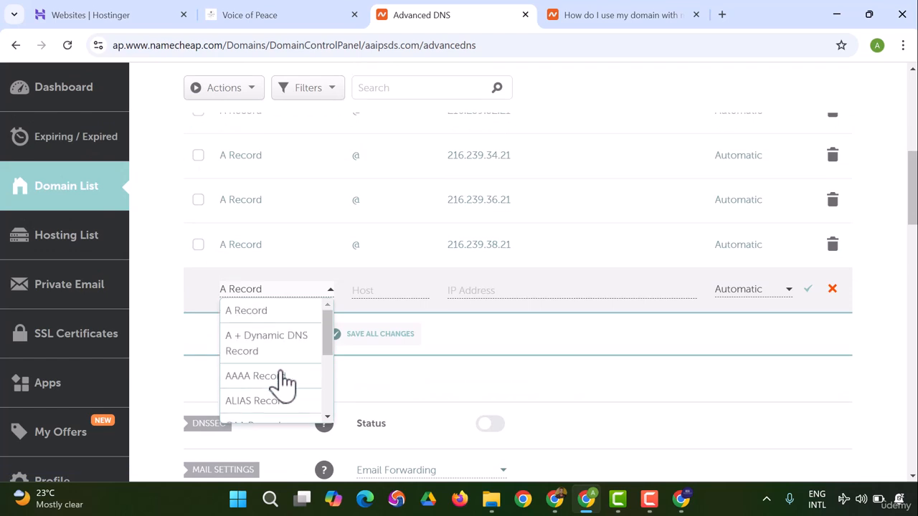
Step: Check the CNAME record requirements and the example host records table in the Blogger setup article
click(595, 13)
scroll(345, 391, down, 2)
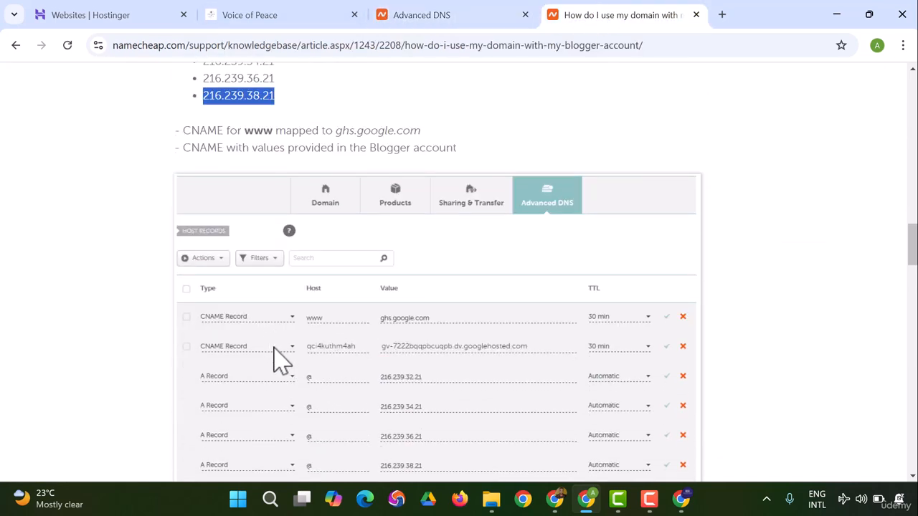
scroll(279, 362, down, 1)
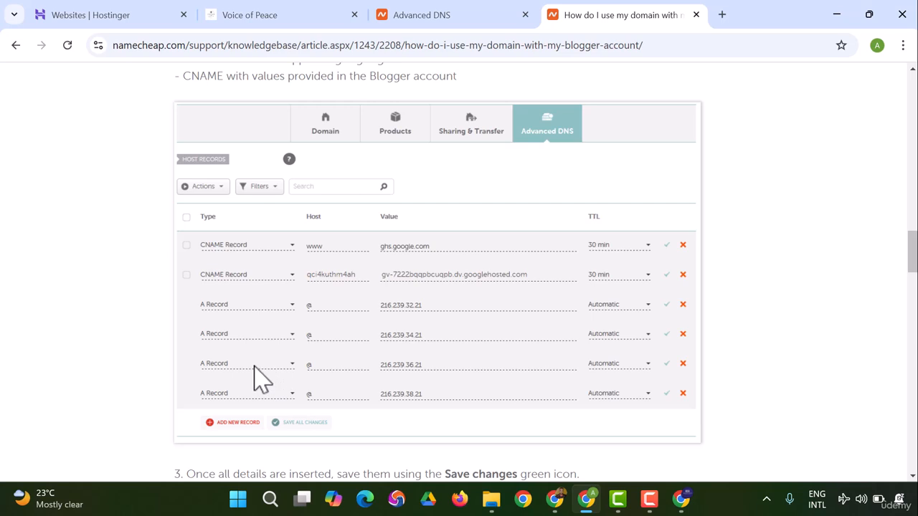
scroll(261, 356, down, 2)
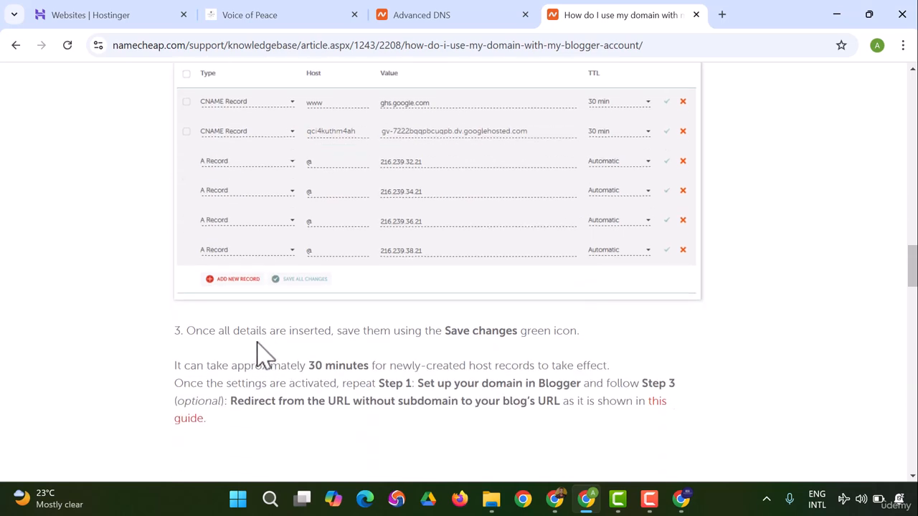
Step: Return to the Advanced DNS page and set the new host record's type to CNAME Record
click(391, 13)
scroll(287, 308, down, 3)
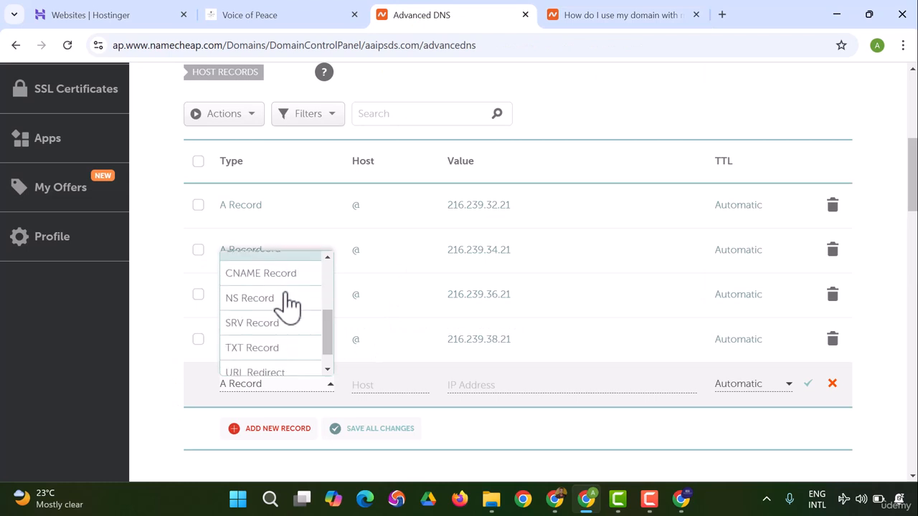
scroll(287, 309, up, 2)
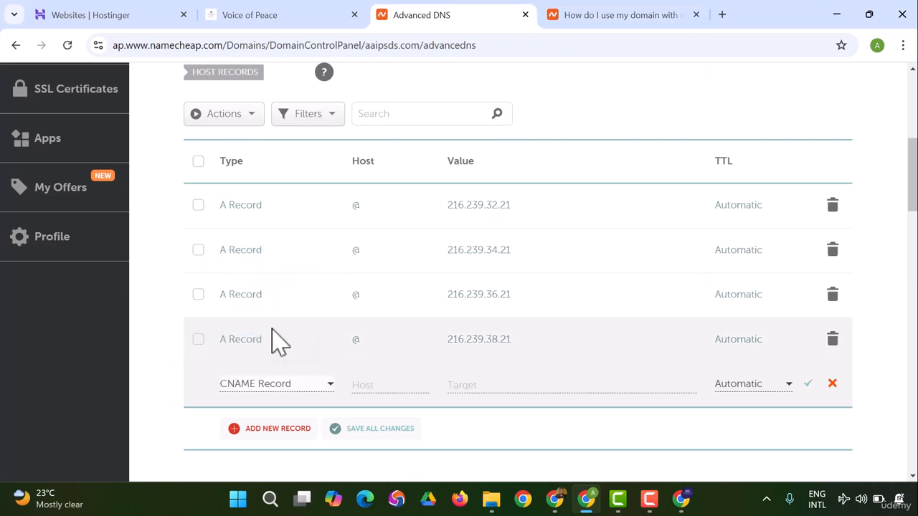
click(271, 332)
click(361, 394)
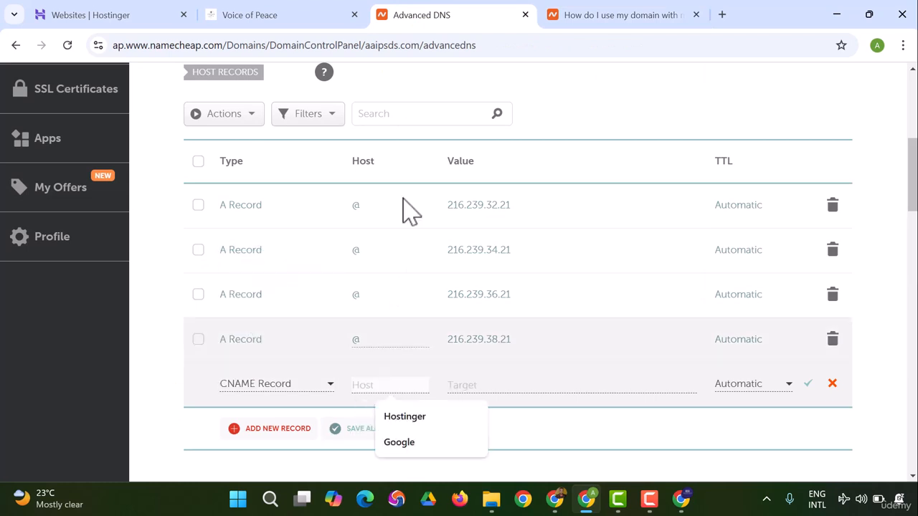
Step: Copy the destination ghs.google.com from Blogger's custom domain message and return to Namecheap's Advanced DNS page
click(562, 505)
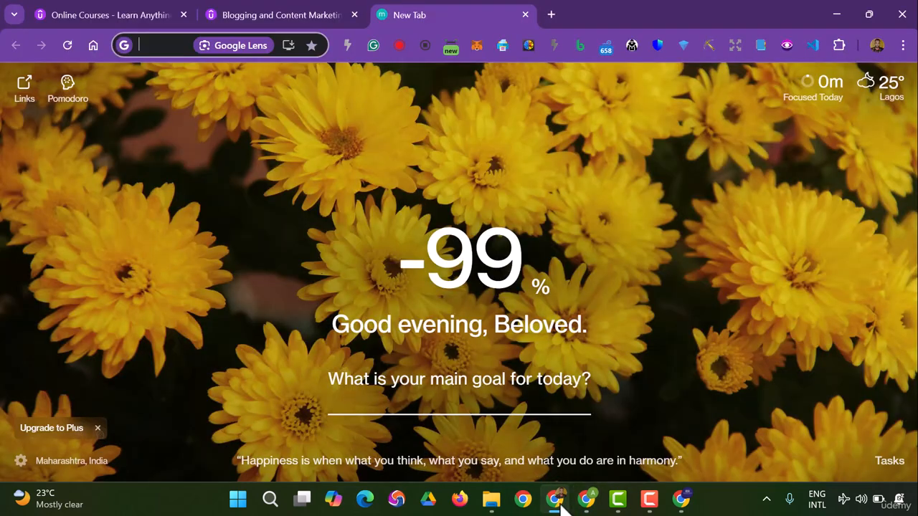
click(681, 502)
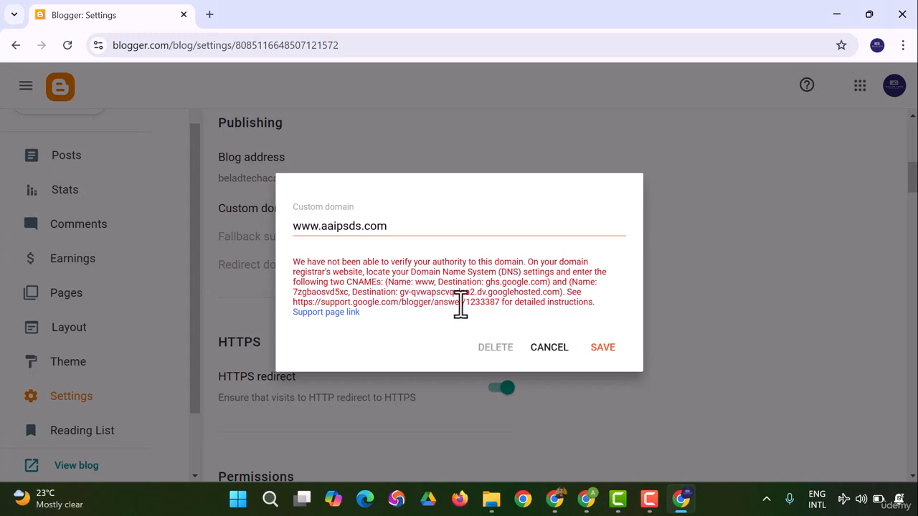
drag(488, 283, 551, 281)
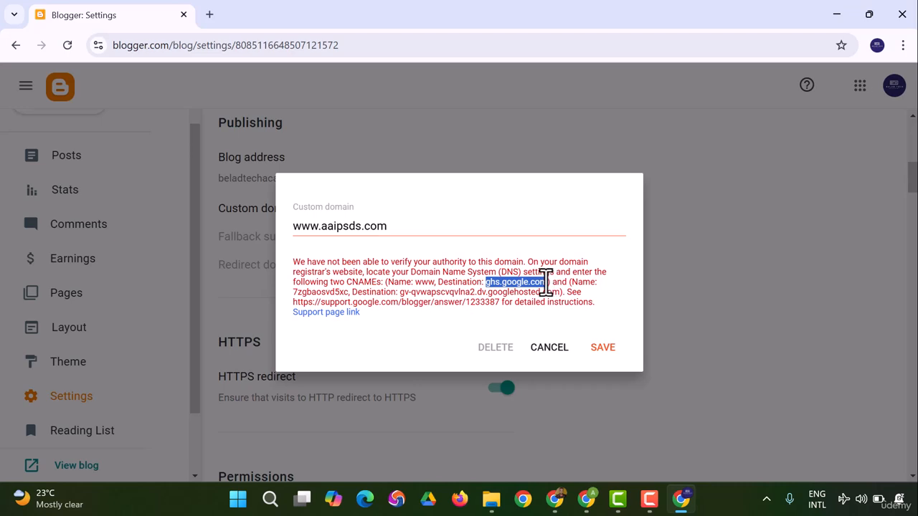
right_click(524, 294)
click(543, 304)
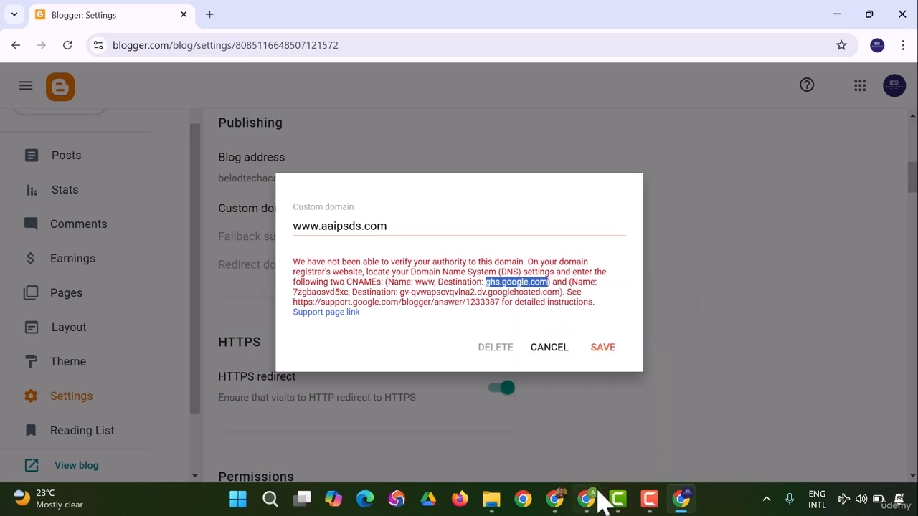
click(682, 499)
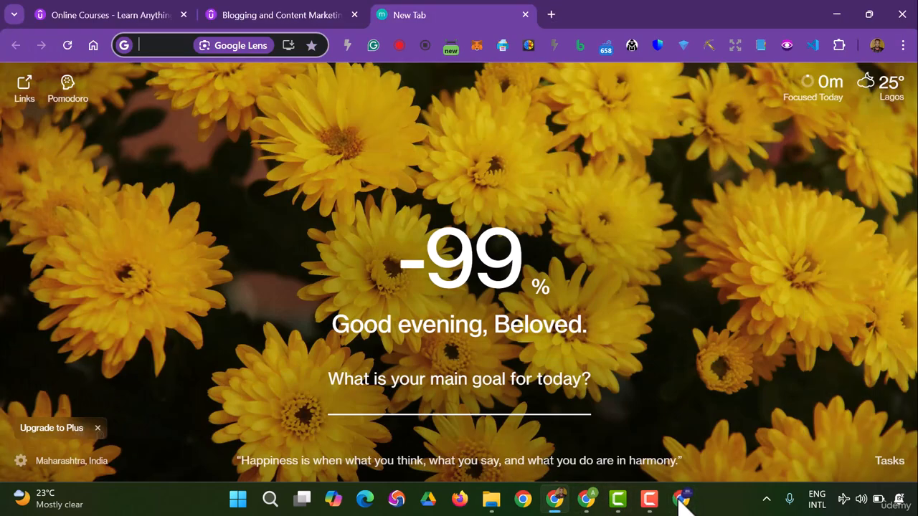
click(681, 499)
click(587, 499)
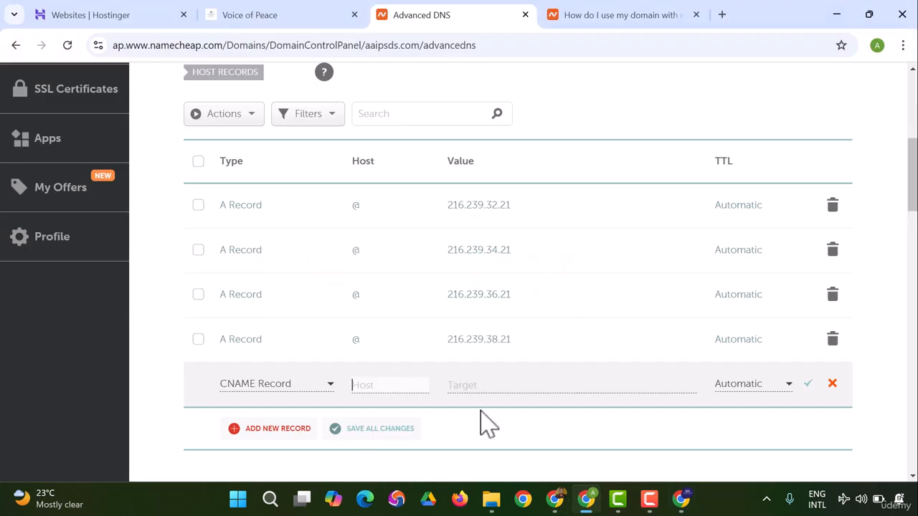
Step: Give the new CNAME Record the host www and target ghs.google.com and save it
text(www)
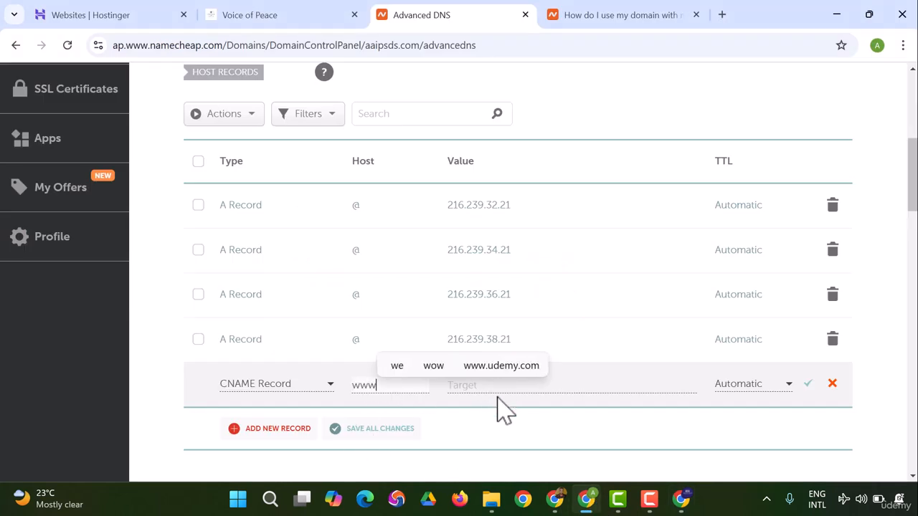
click(494, 387)
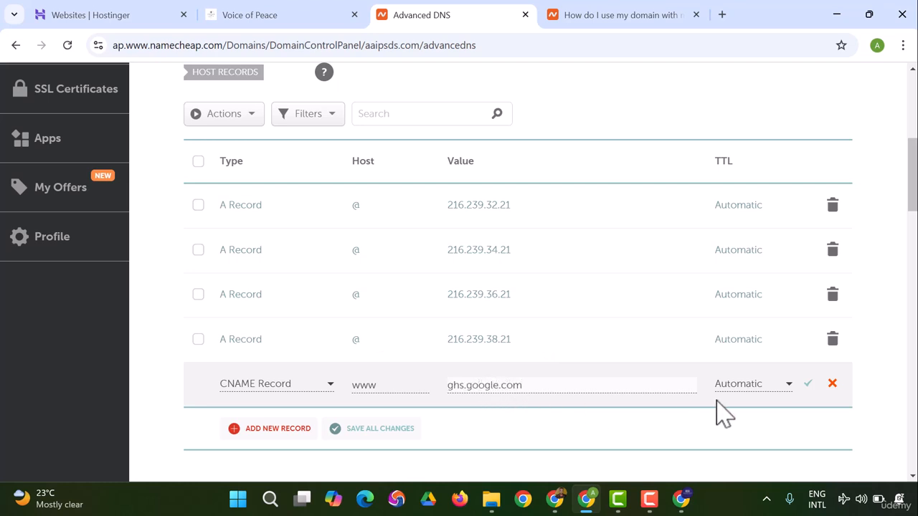
click(809, 385)
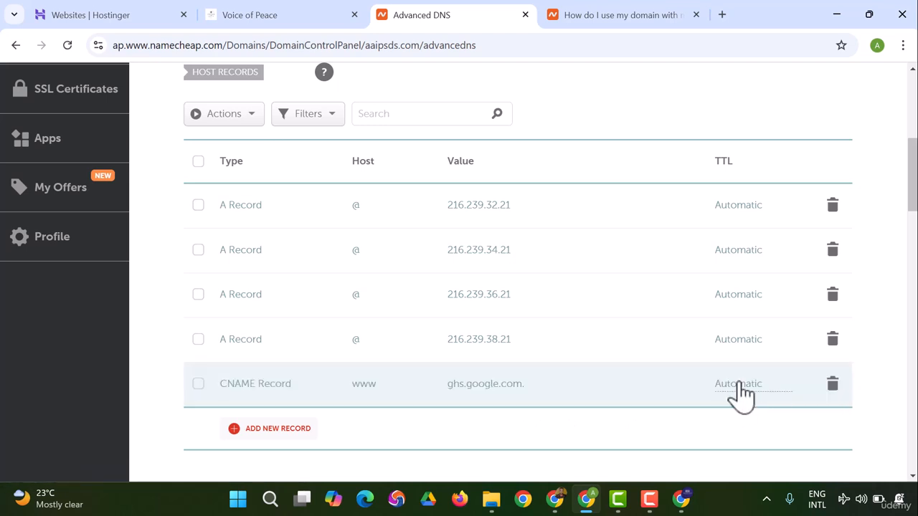
Step: Set the TTL of the www CNAME Record to 30 min and save the change
click(743, 387)
click(744, 315)
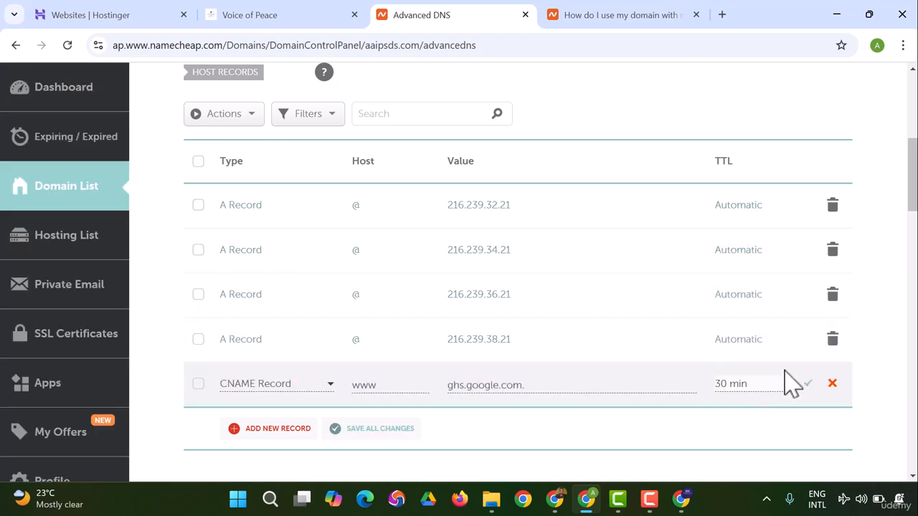
click(806, 388)
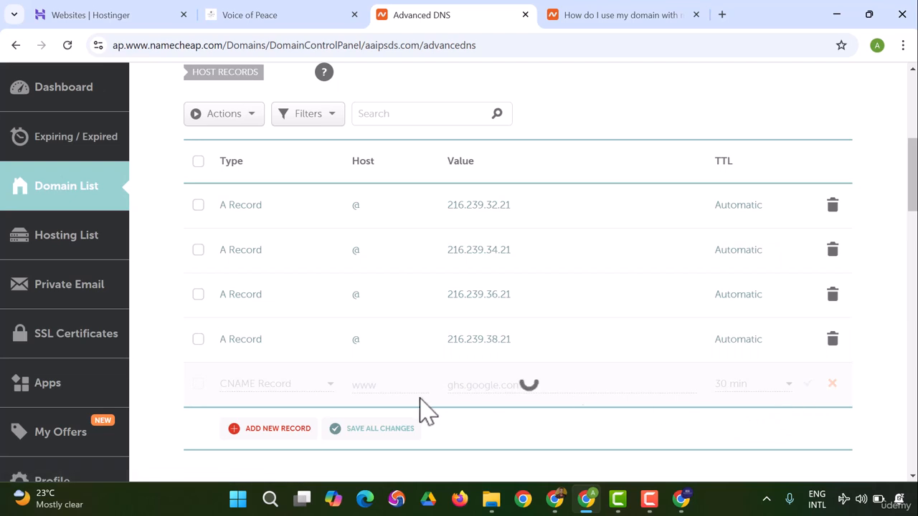
Step: Add another row to the host records and set its type to CNAME Record
scroll(378, 340, down, 1)
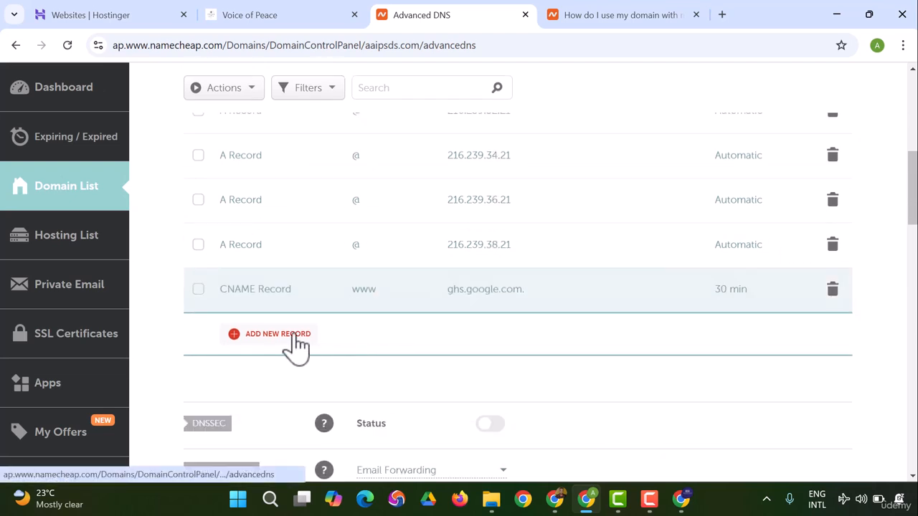
click(290, 334)
scroll(282, 352, down, 1)
scroll(282, 358, down, 1)
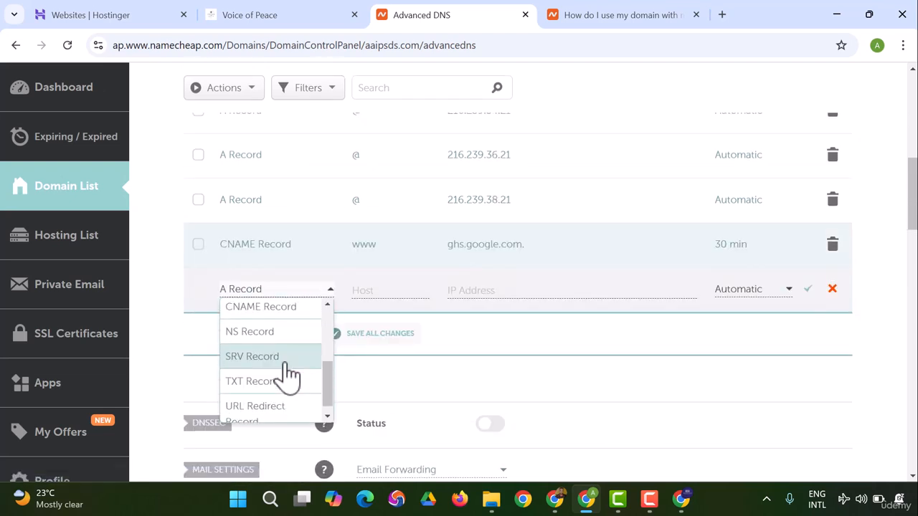
click(273, 315)
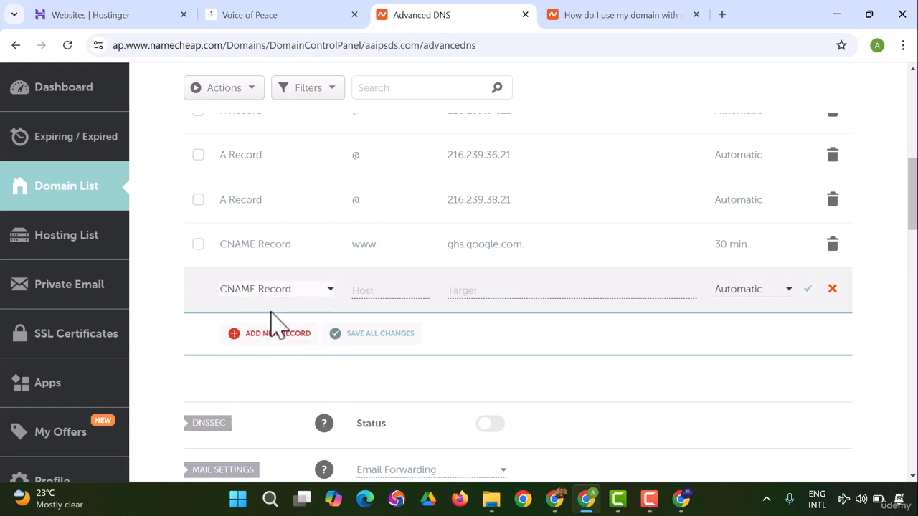
click(363, 290)
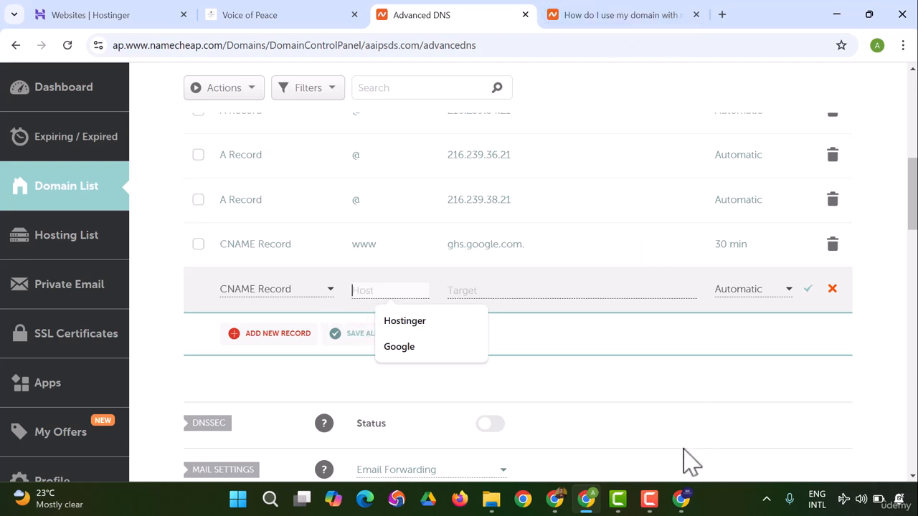
Step: Switch to Blogger and copy the second CNAME's name from the custom domain message
mouse_move(587, 506)
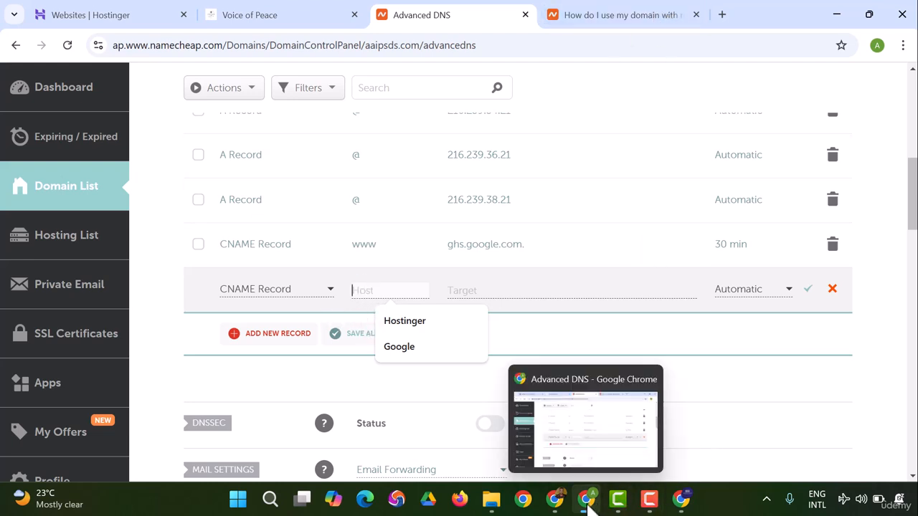
click(680, 502)
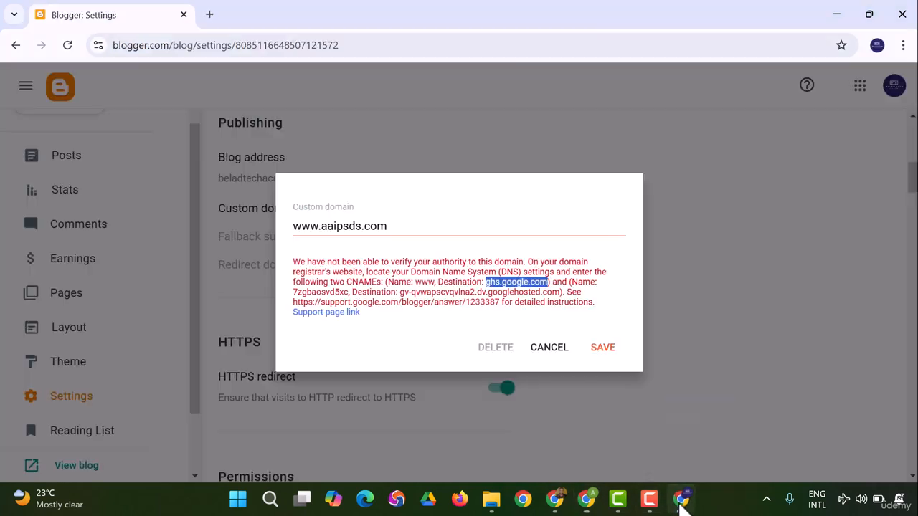
click(560, 295)
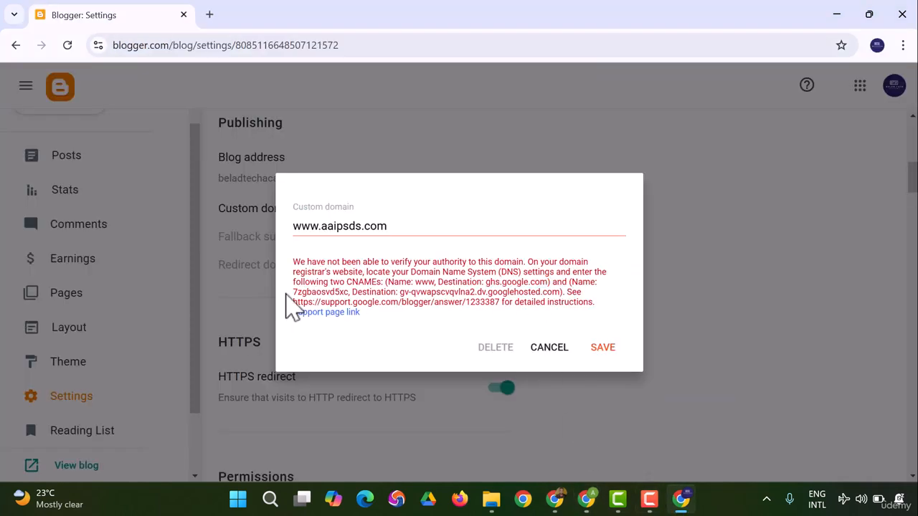
drag(294, 292, 340, 294)
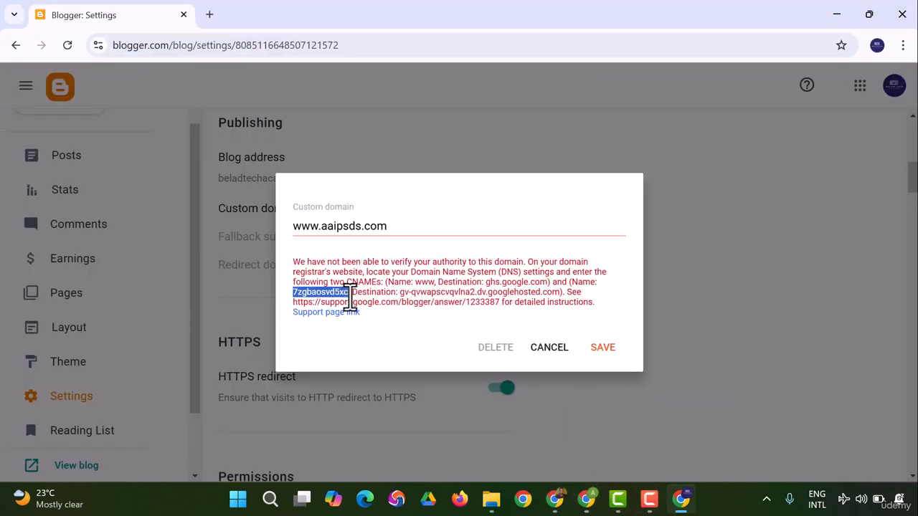
right_click(368, 302)
click(380, 312)
Step: Return to the Advanced DNS page and paste the copied CNAME name as the new record's host
click(681, 500)
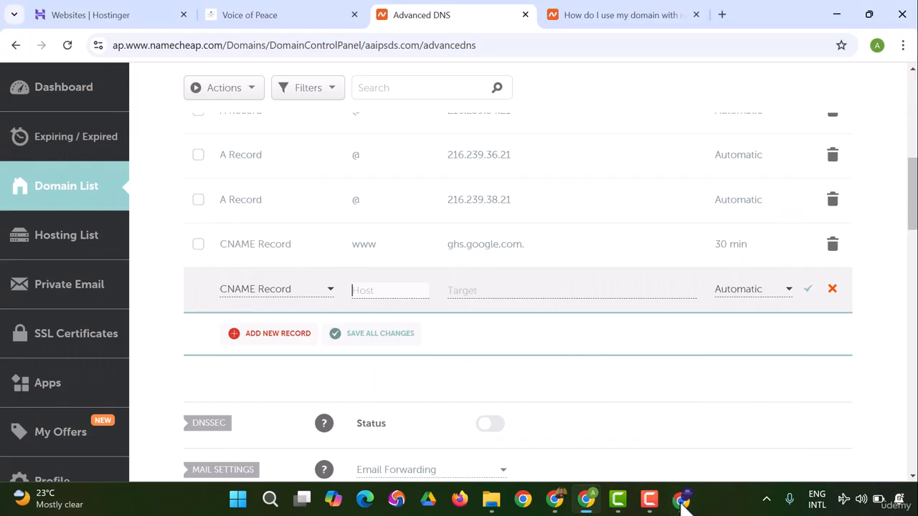
click(365, 294)
key(ctrl+v)
click(494, 293)
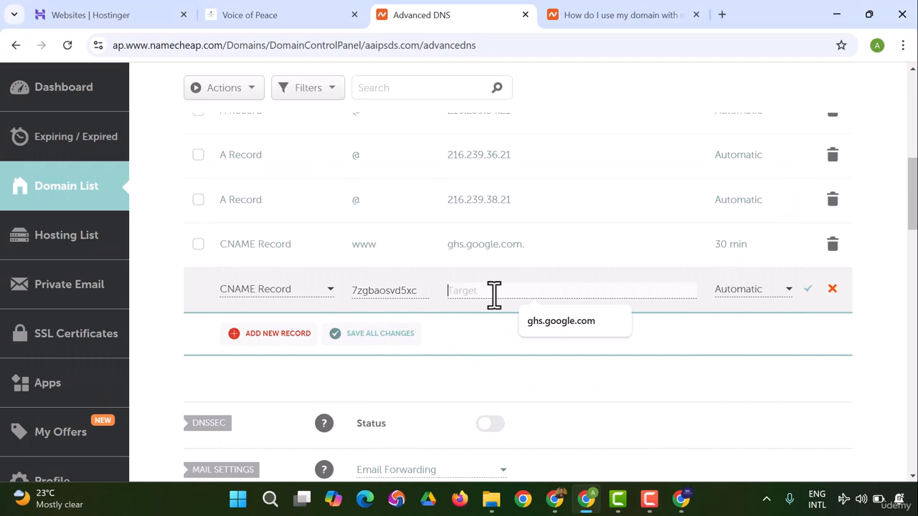
Step: Switch to Blogger and copy the second CNAME's destination from the custom domain message
click(588, 500)
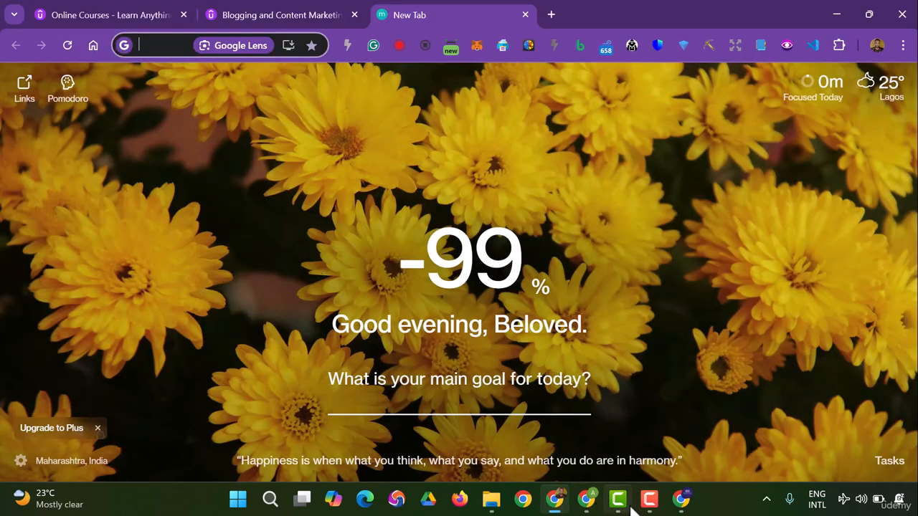
click(681, 500)
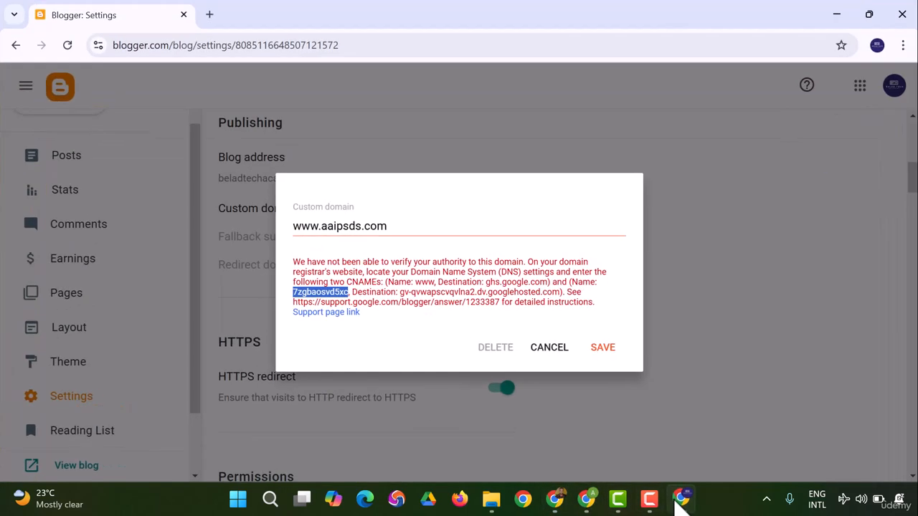
click(401, 294)
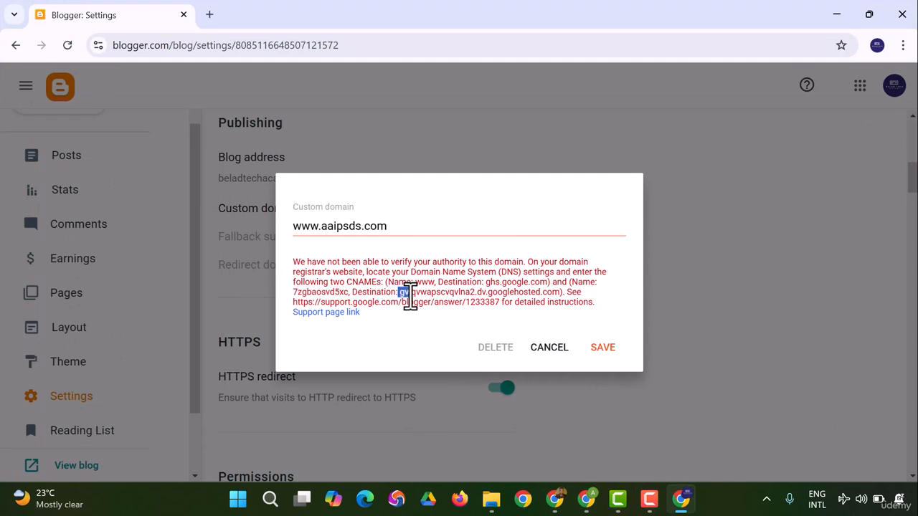
drag(407, 294, 561, 298)
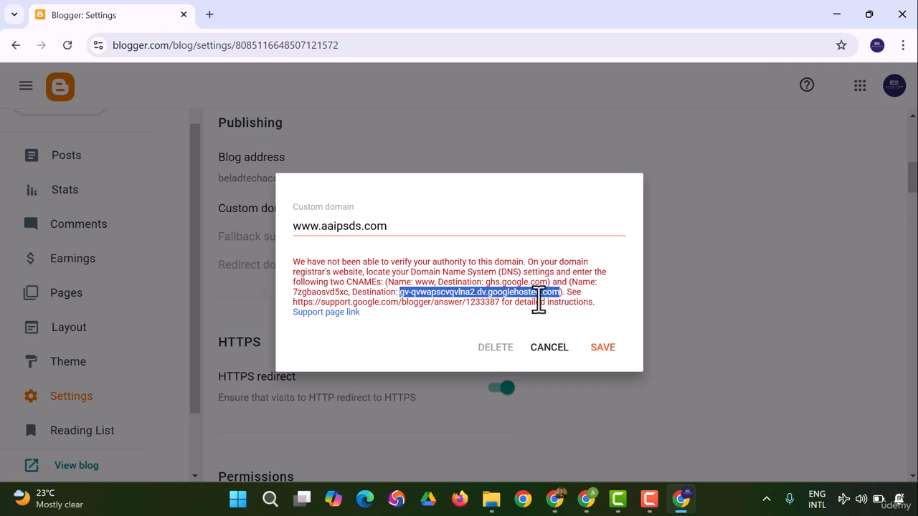
right_click(539, 301)
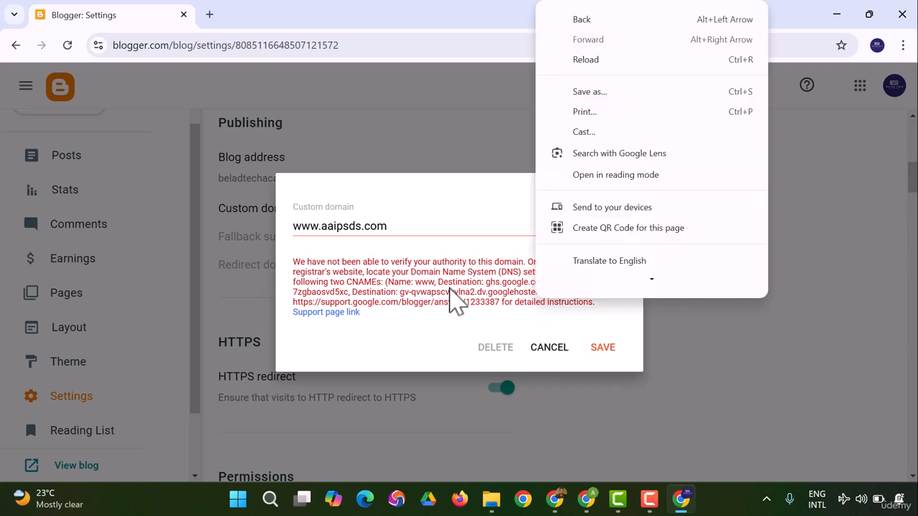
drag(448, 285, 450, 290)
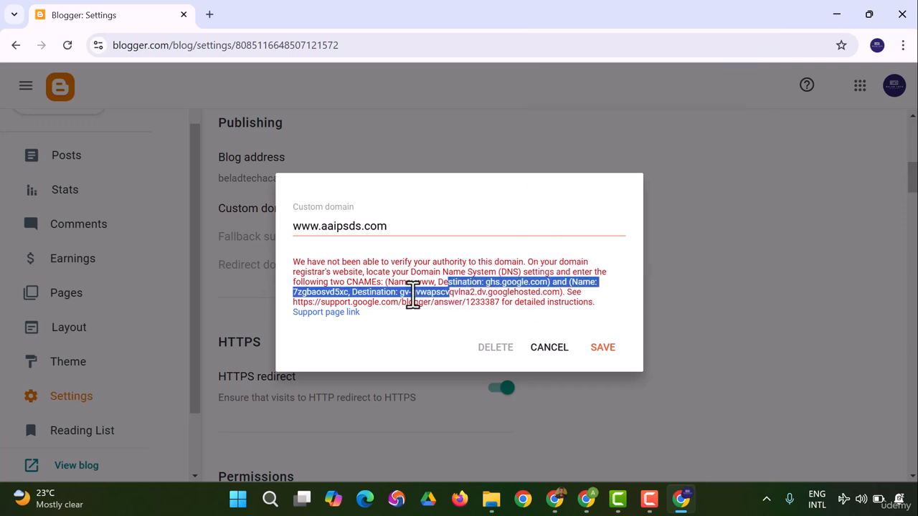
click(443, 346)
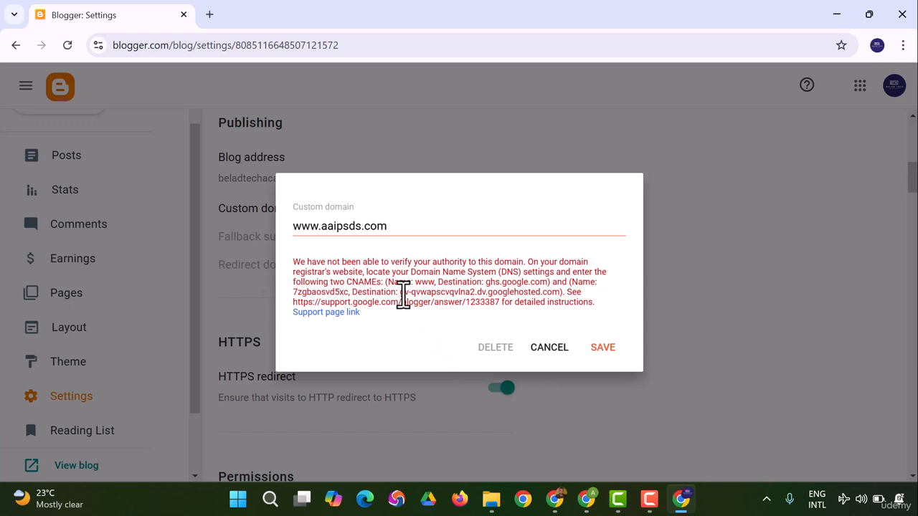
drag(403, 293, 553, 292)
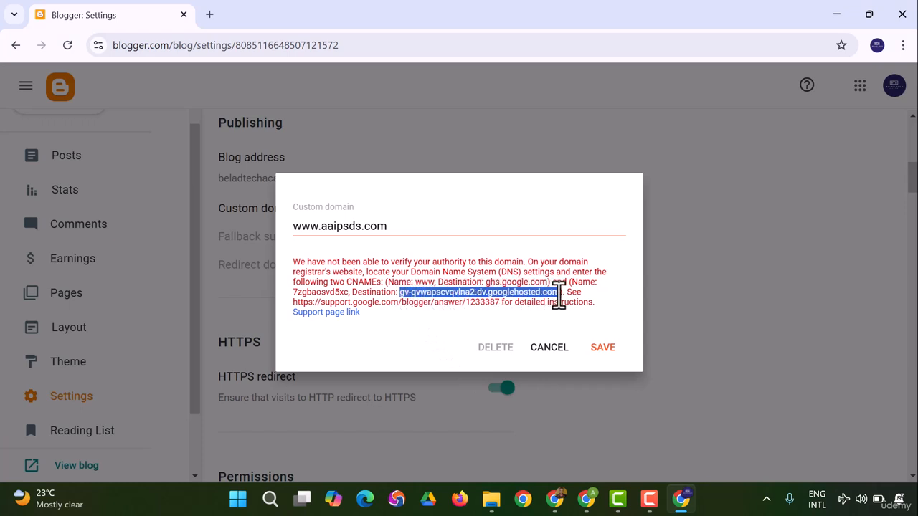
right_click(545, 299)
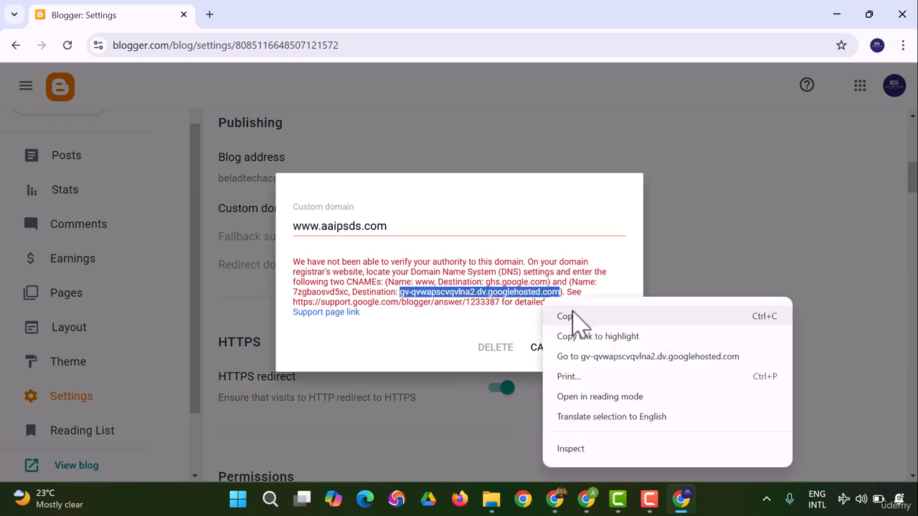
click(577, 319)
Step: Return to the Advanced DNS page, paste the copied destination as the new CNAME record's target and save the record
mouse_move(594, 502)
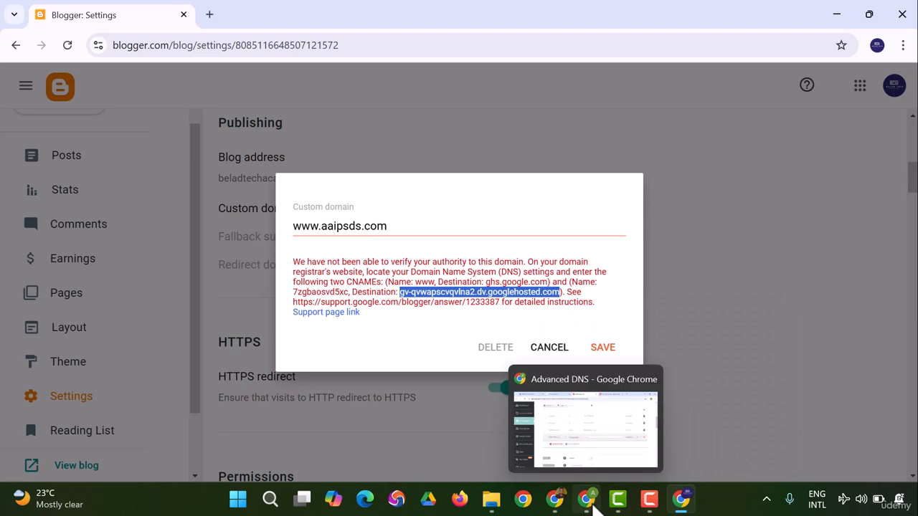
click(587, 500)
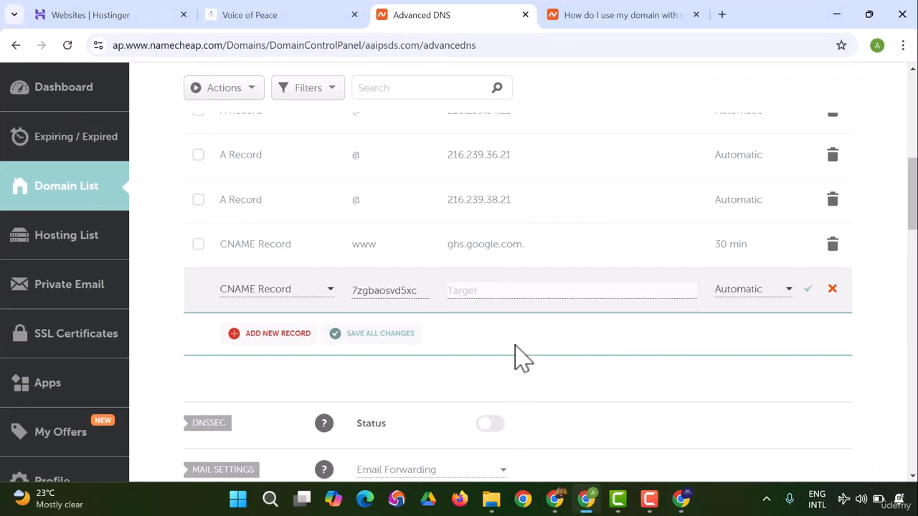
key(ctrl+v)
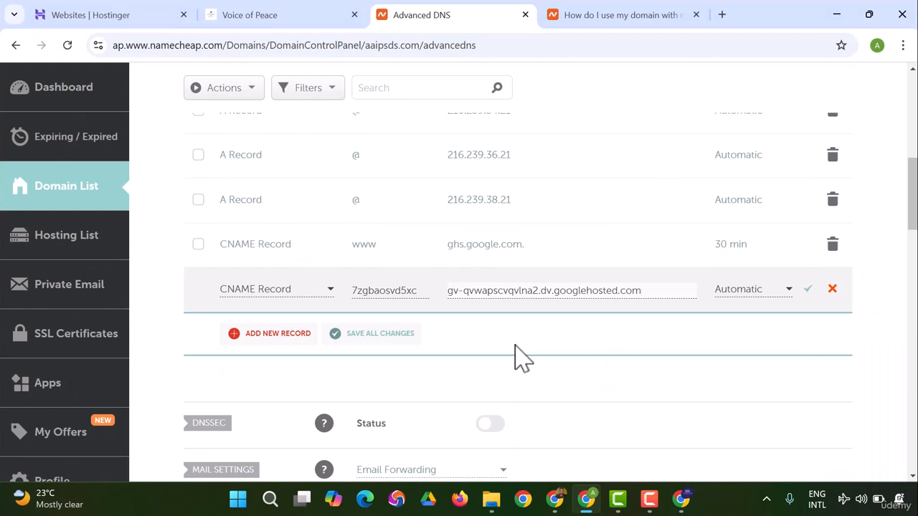
click(809, 293)
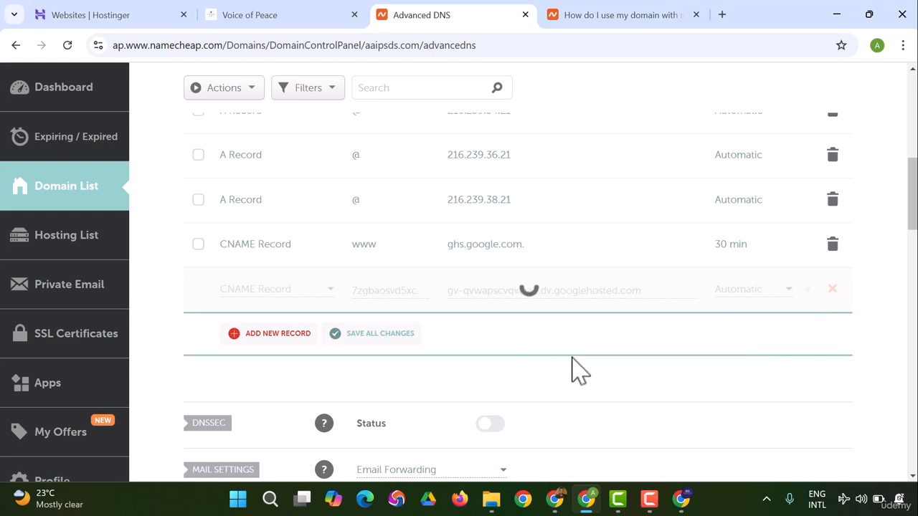
Step: Set the TTL of the second CNAME Record to 30 min, save the change and review the host records
click(772, 304)
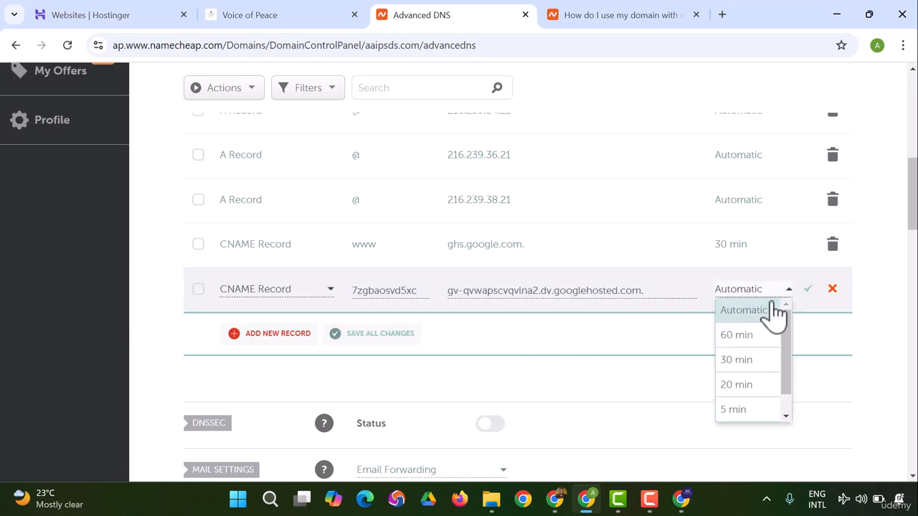
click(736, 360)
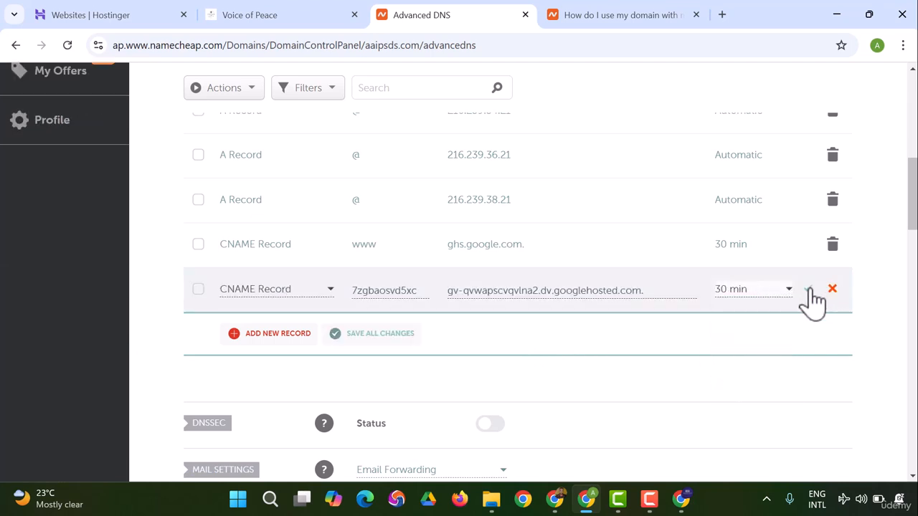
click(808, 291)
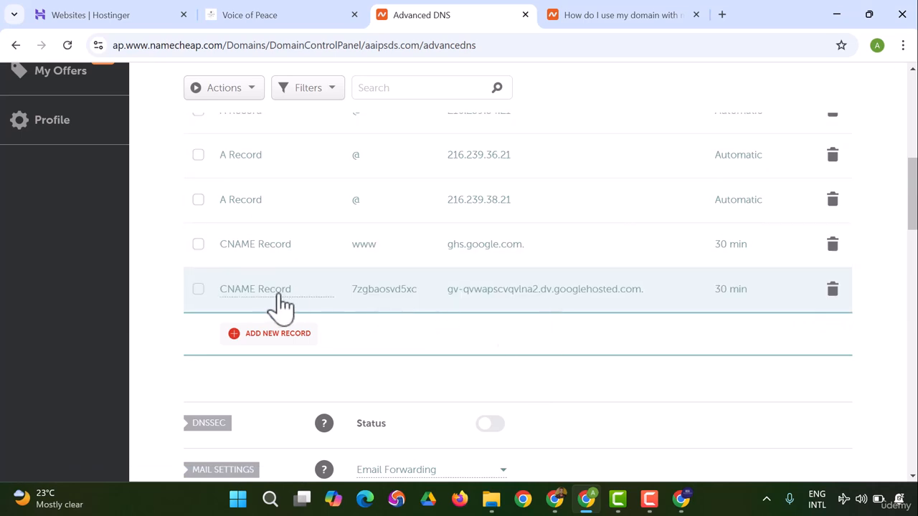
scroll(277, 304, up, 2)
scroll(316, 215, down, 3)
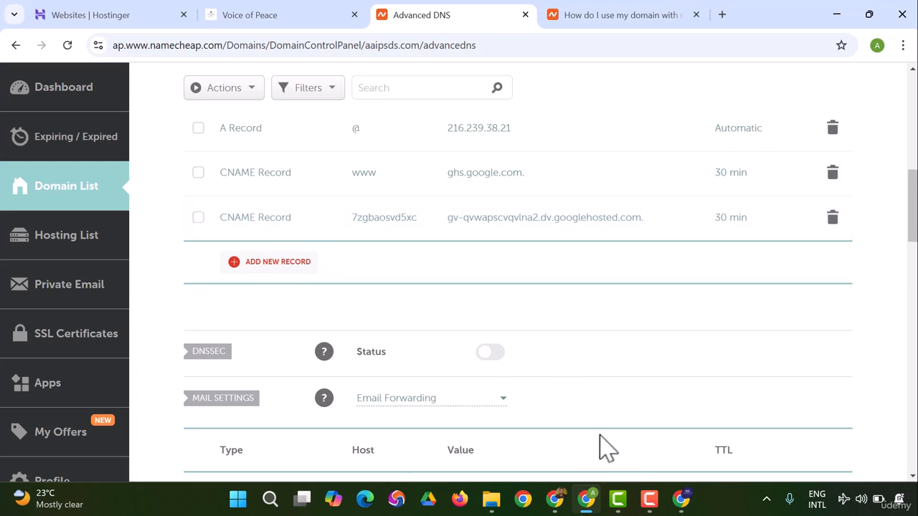
click(680, 500)
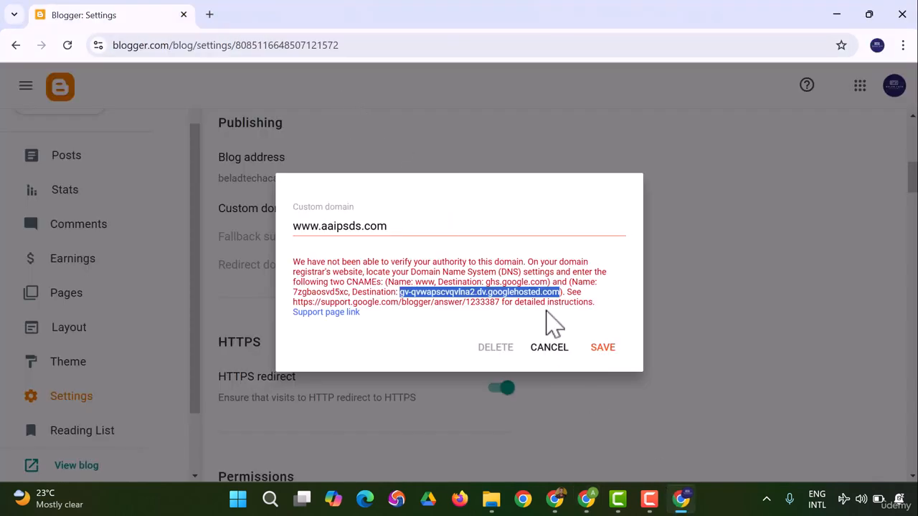
click(603, 350)
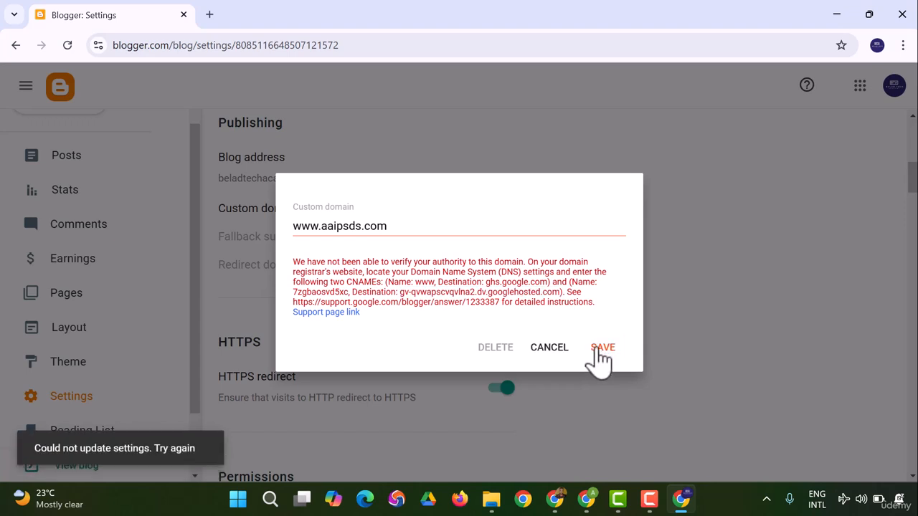
click(597, 350)
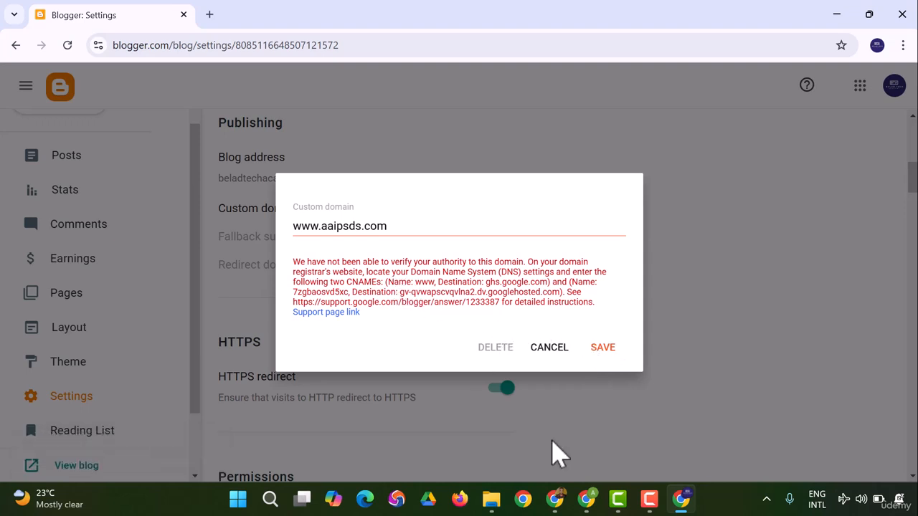
Step: Return to the Advanced DNS page, remove the trailing dot from the second CNAME record's target and save the record
mouse_move(573, 503)
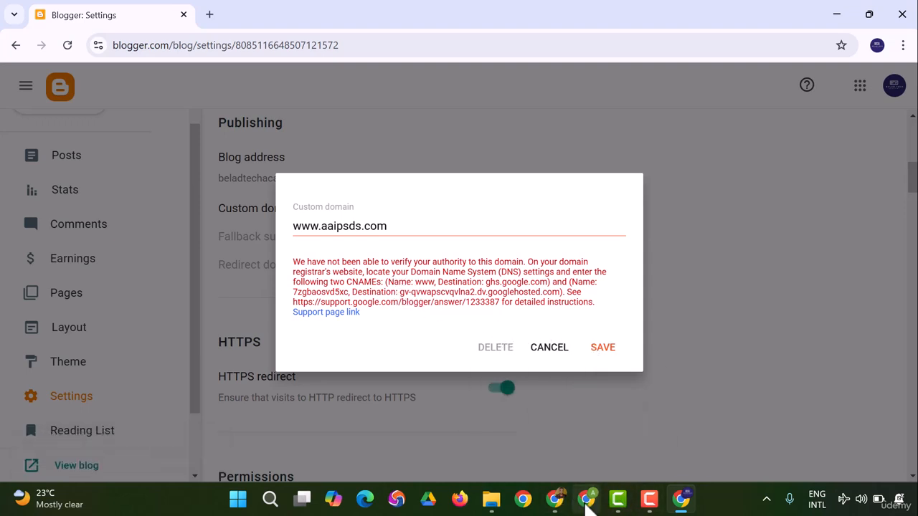
click(585, 502)
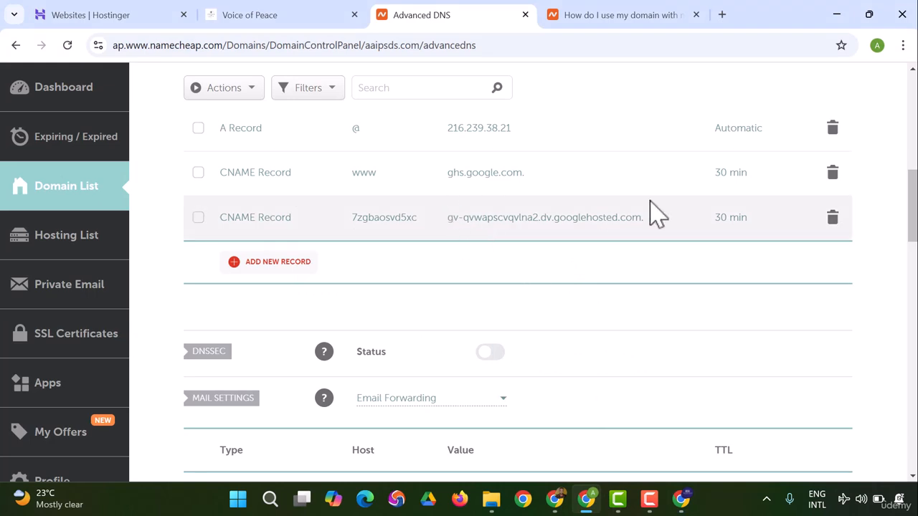
click(589, 218)
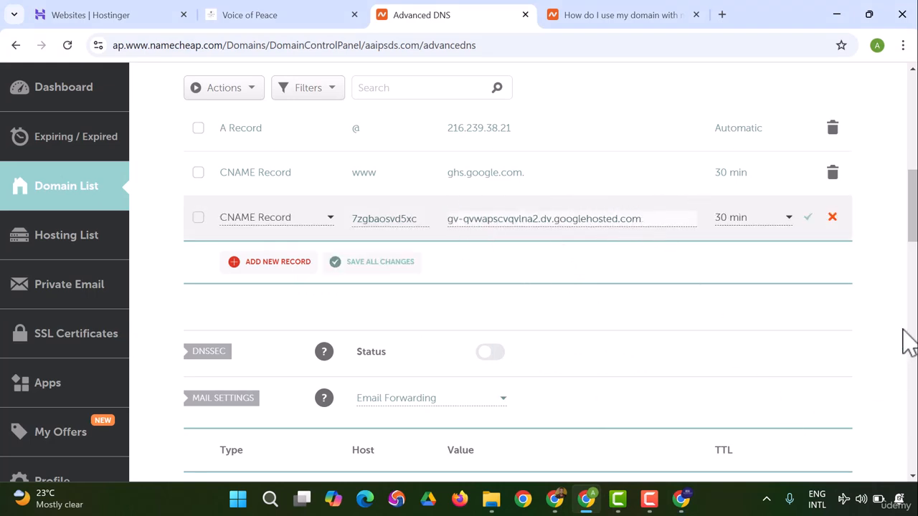
click(809, 218)
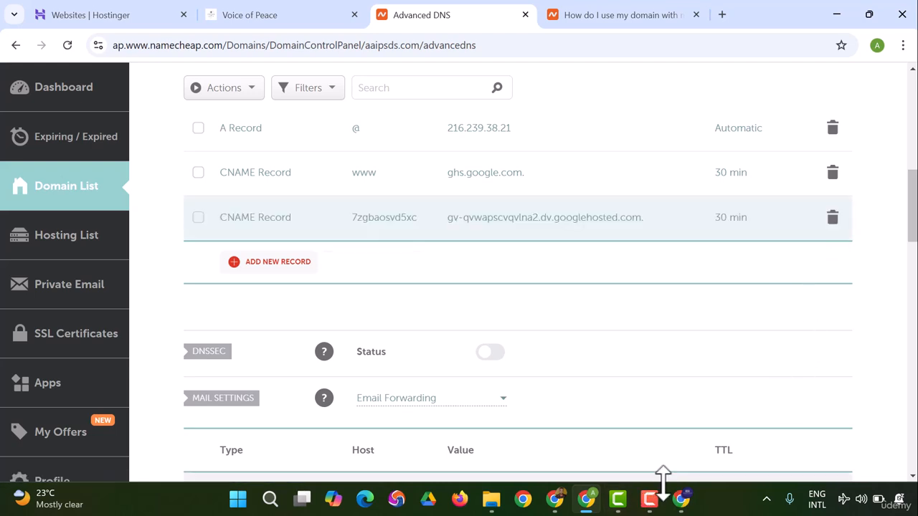
click(682, 500)
click(603, 348)
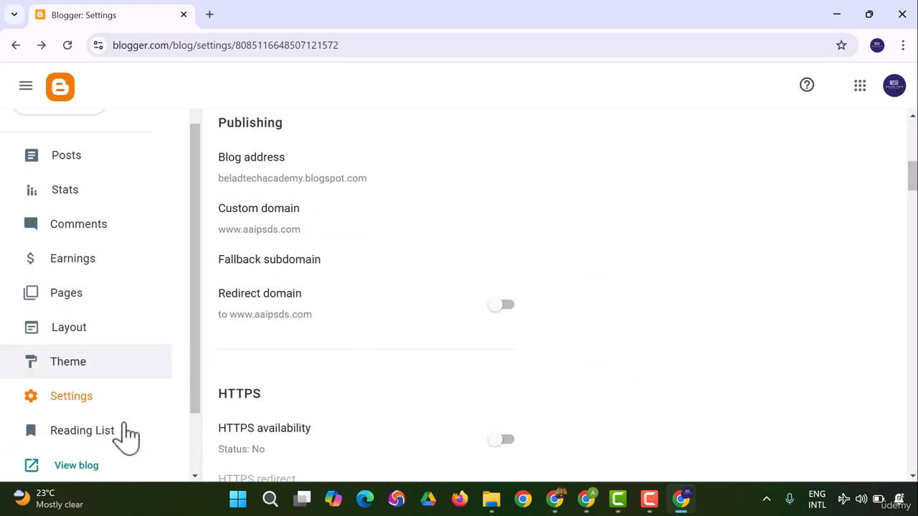
Step: Open the published blog from Blogger in a new browser tab and view it
right_click(98, 472)
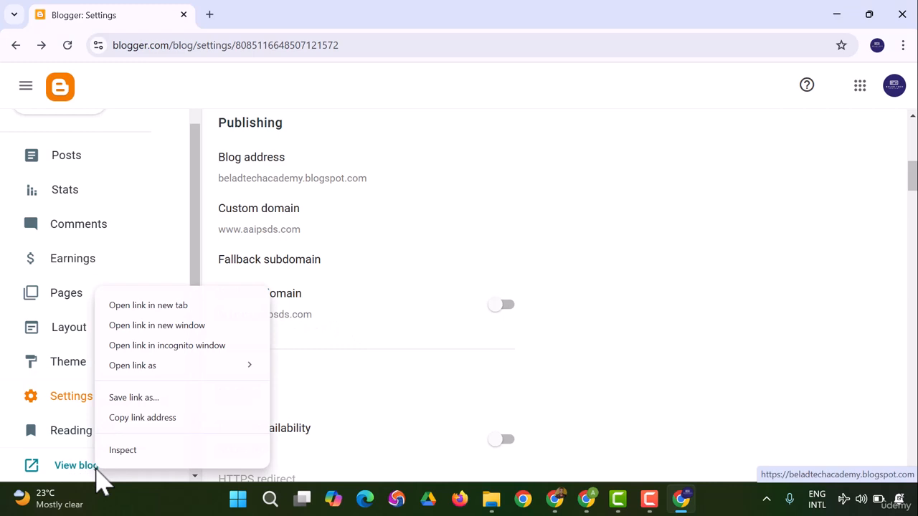
click(192, 306)
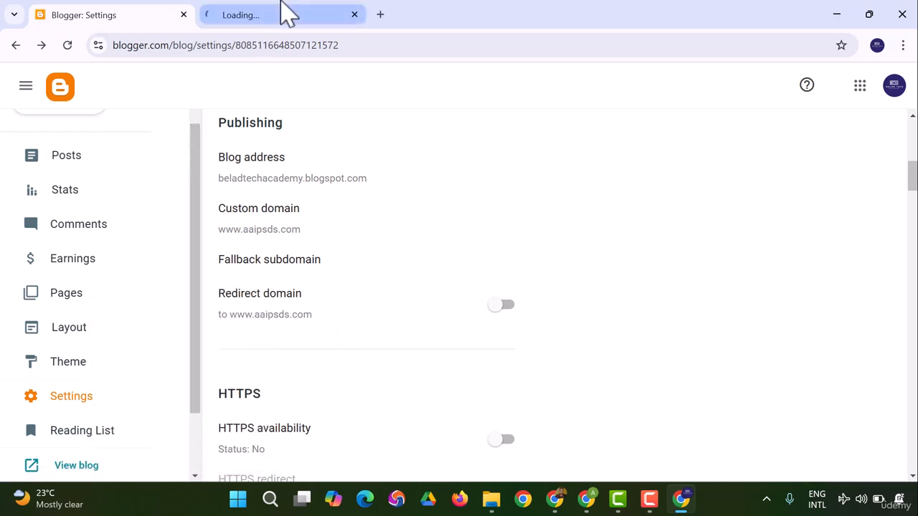
click(287, 13)
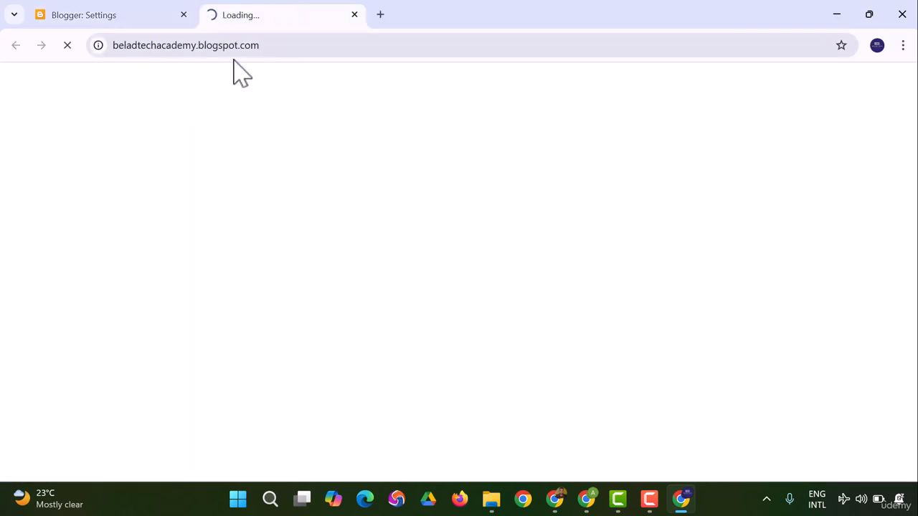
click(114, 18)
click(265, 12)
click(142, 18)
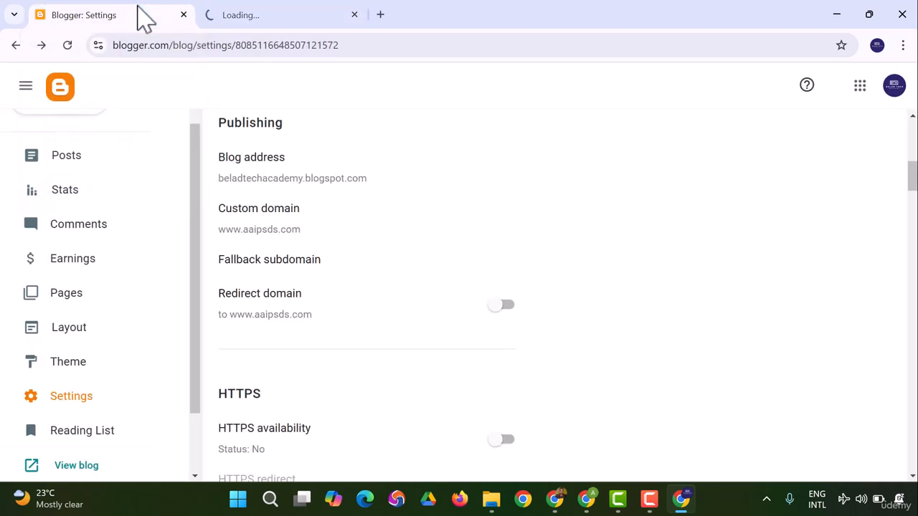
click(281, 24)
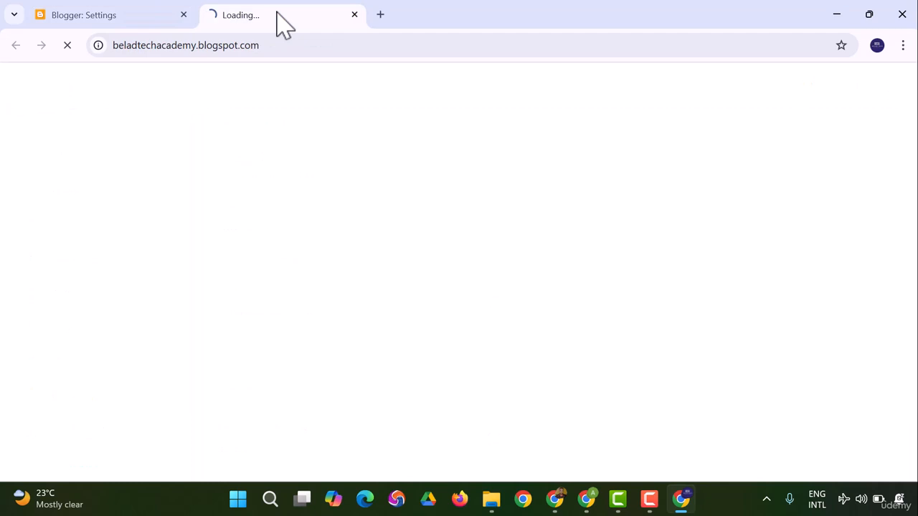
click(133, 21)
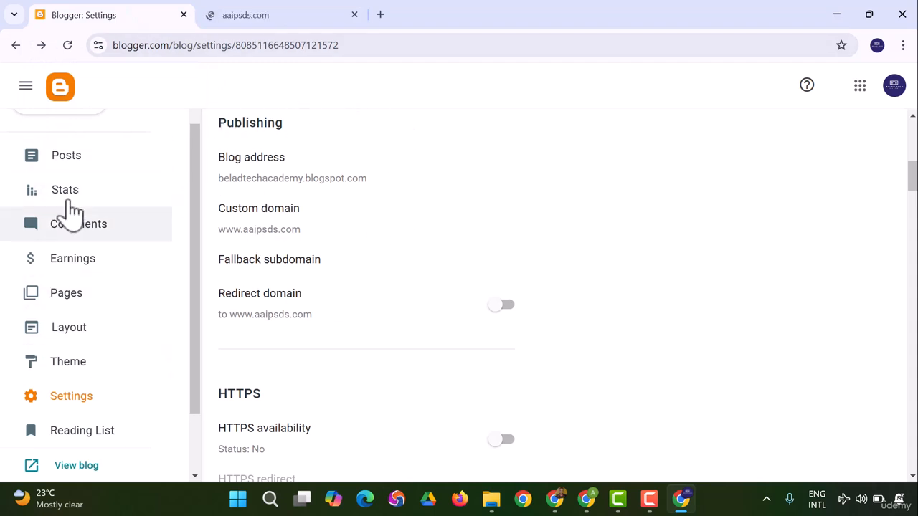
click(258, 16)
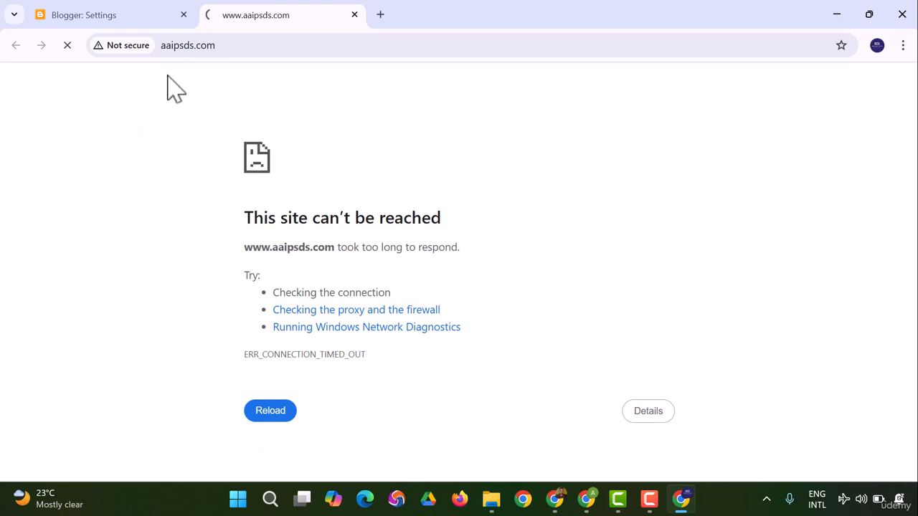
click(94, 14)
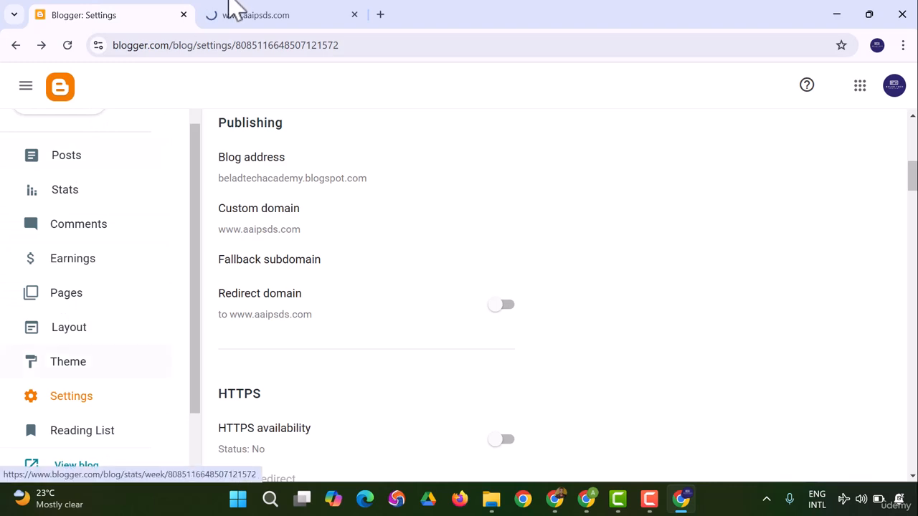
click(276, 14)
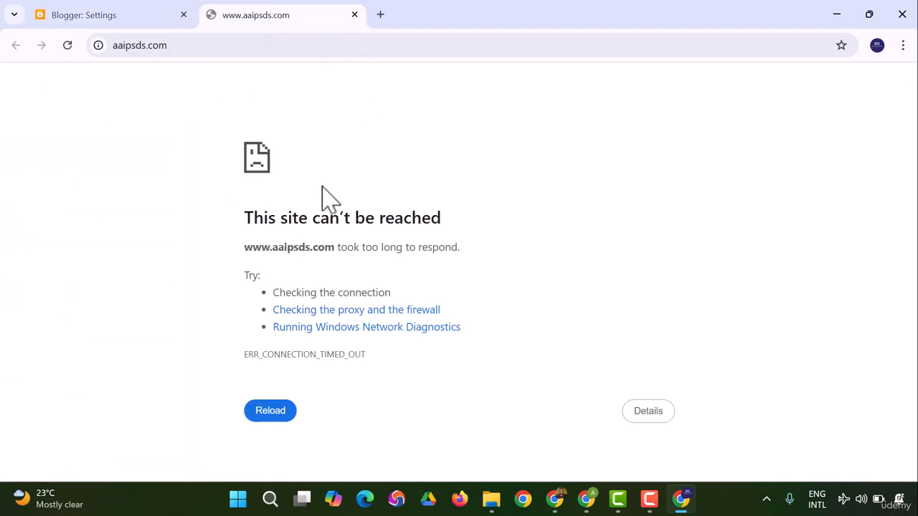
click(145, 14)
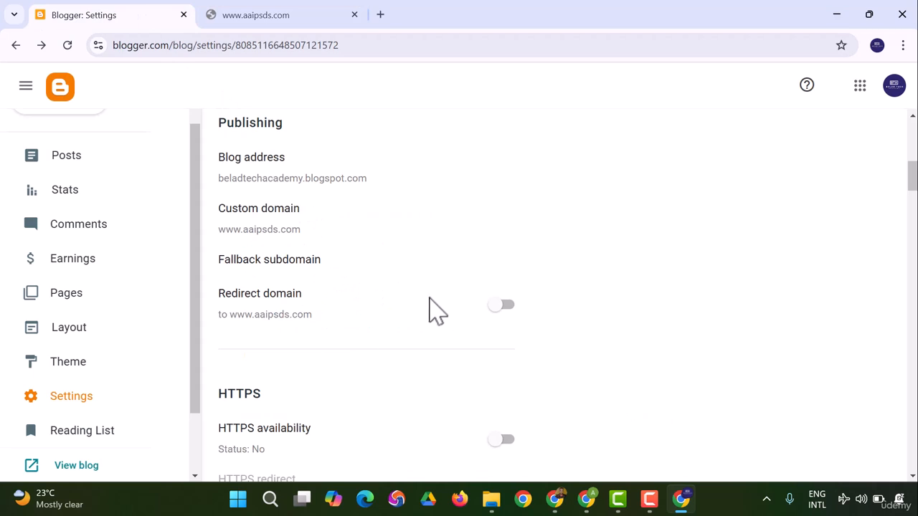